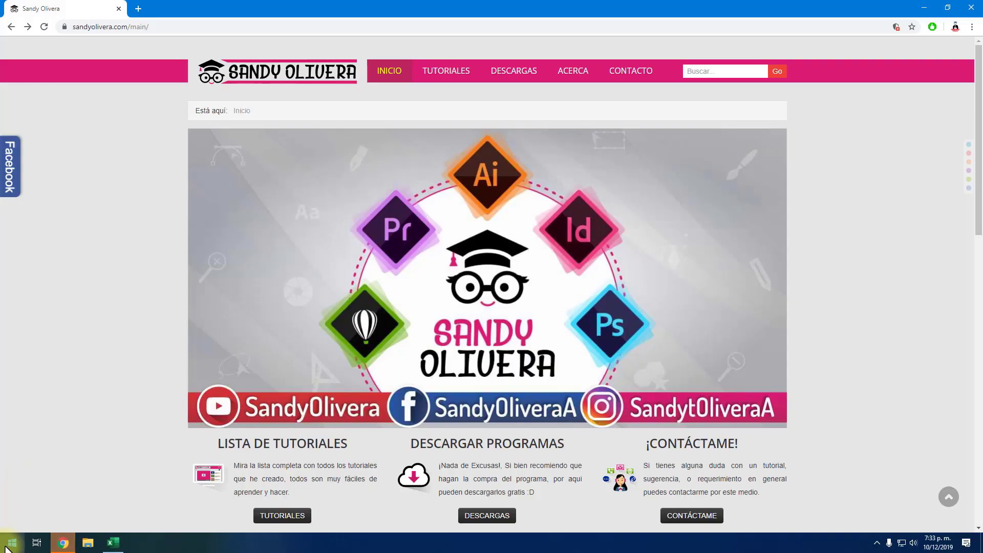
# - Launch Photoshop CC from the Windows Start menu
pyautogui.click(13, 543)
pyautogui.click(413, 254)
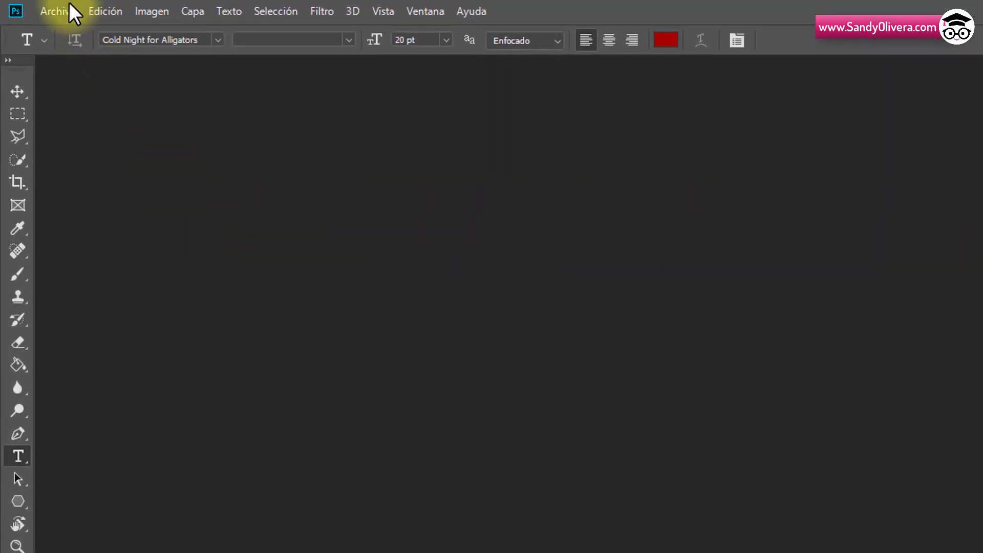
# - Create a new Web - Grande 1920 × 1080 px document with a white background
pyautogui.click(69, 7)
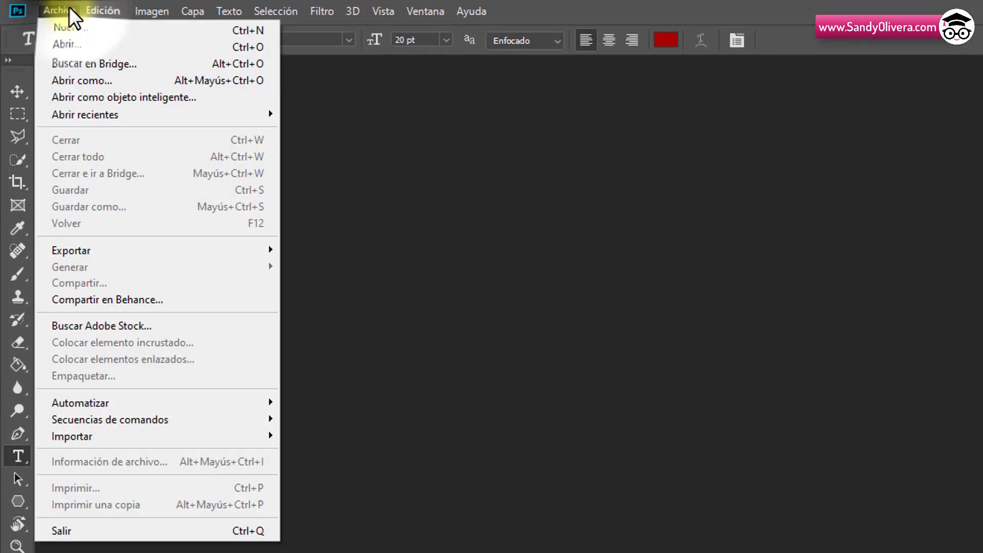
pyautogui.click(81, 31)
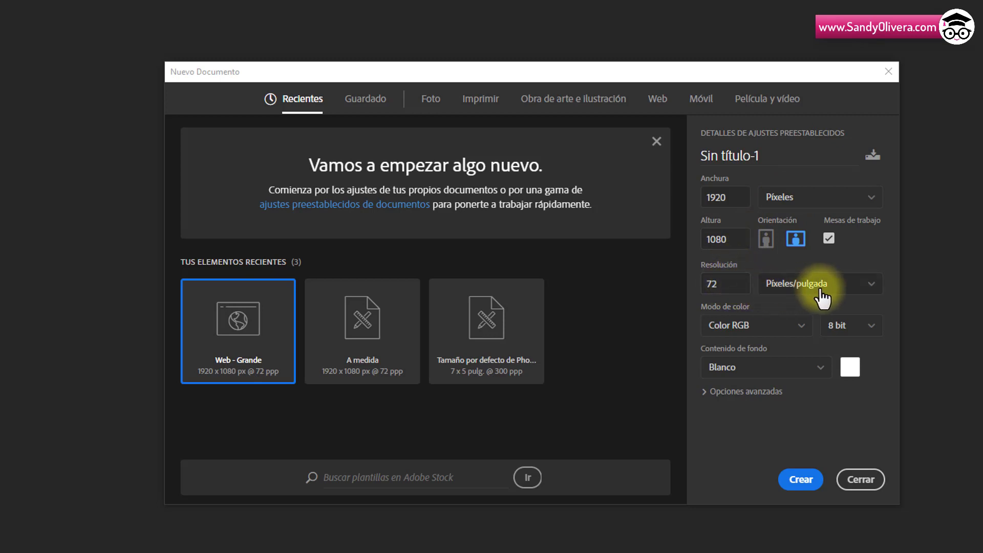
pyautogui.click(801, 479)
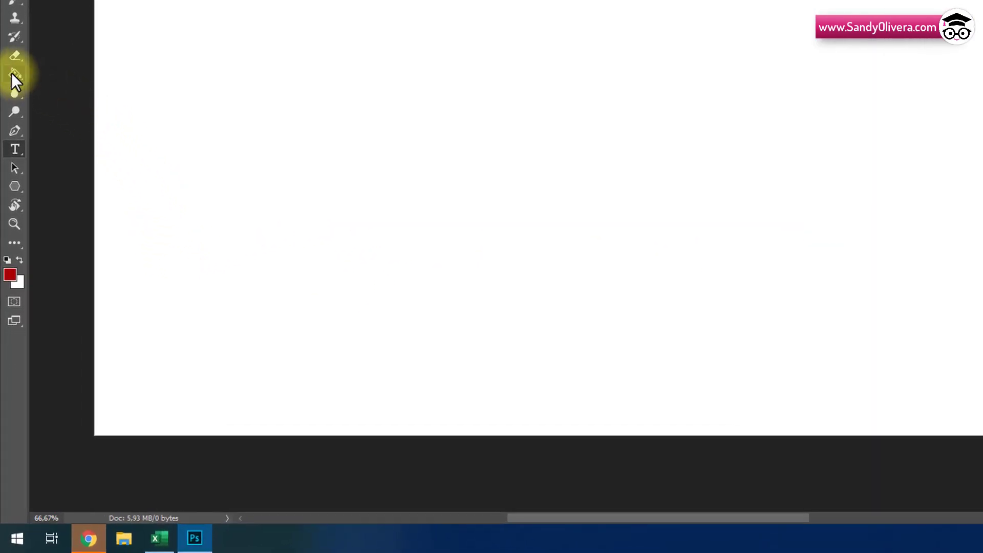
# - Reset default colours and fill the artboard solid black with the Paint Bucket
pyautogui.click(15, 74)
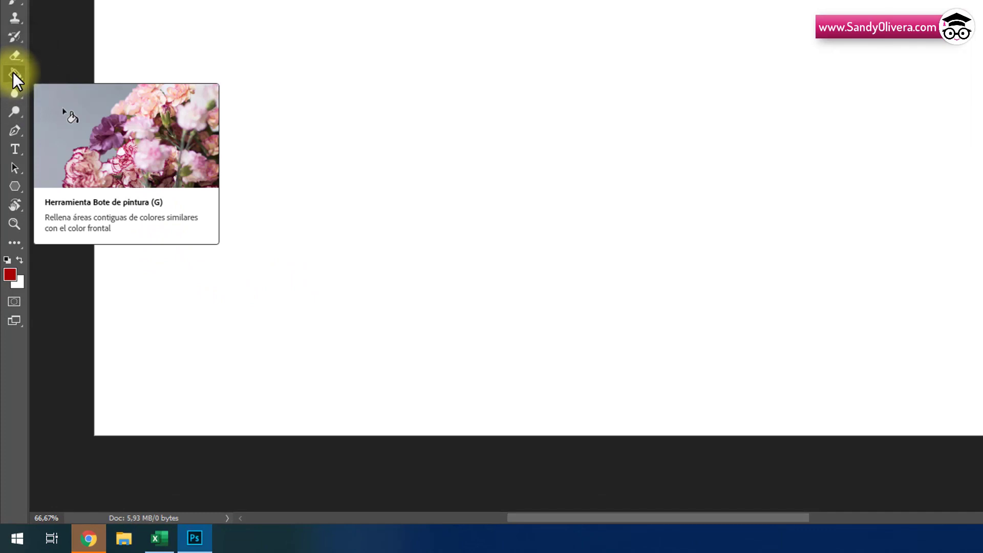
pyautogui.click(5, 260)
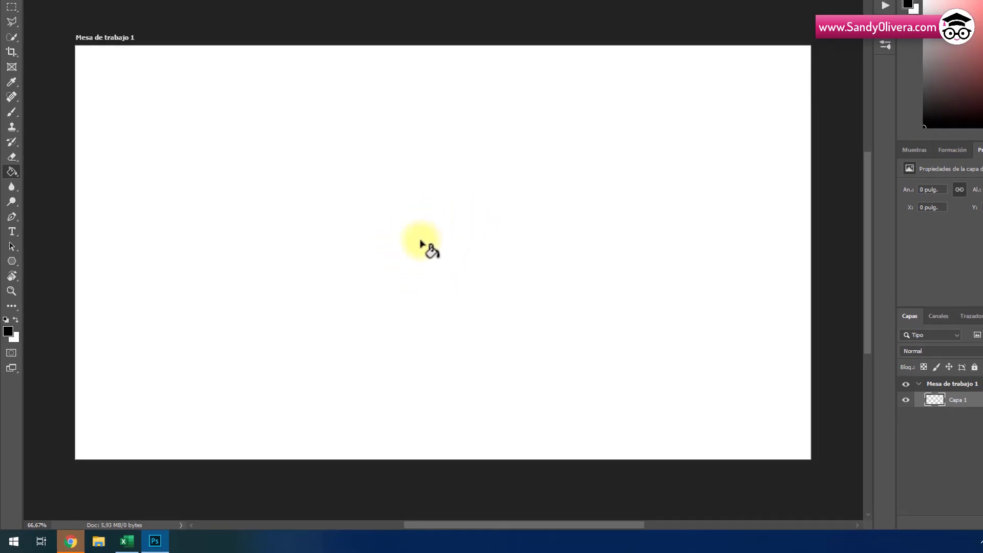
pyautogui.click(421, 242)
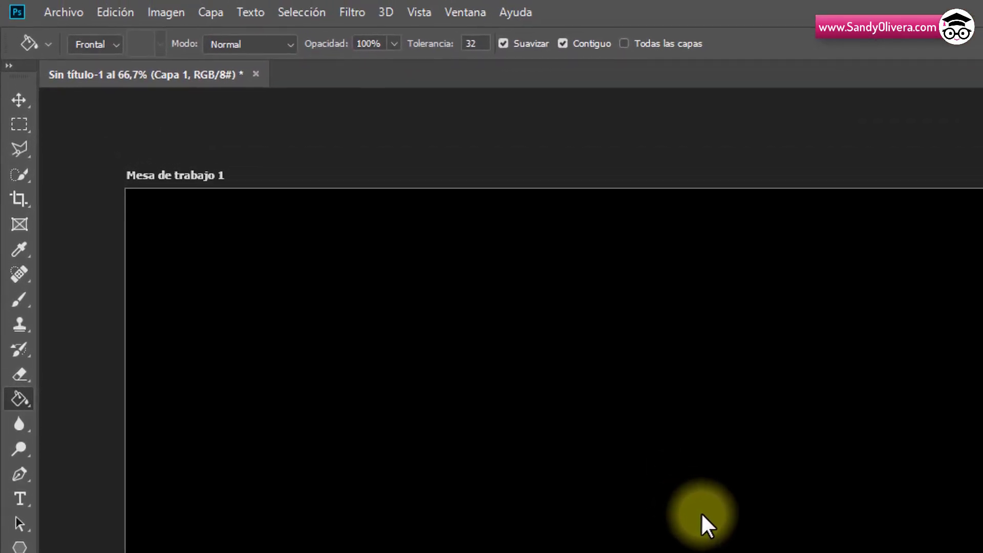
# - Set the Type tool to BigNoodleTitling, 700 pt, in white (ffffff)
pyautogui.click(18, 497)
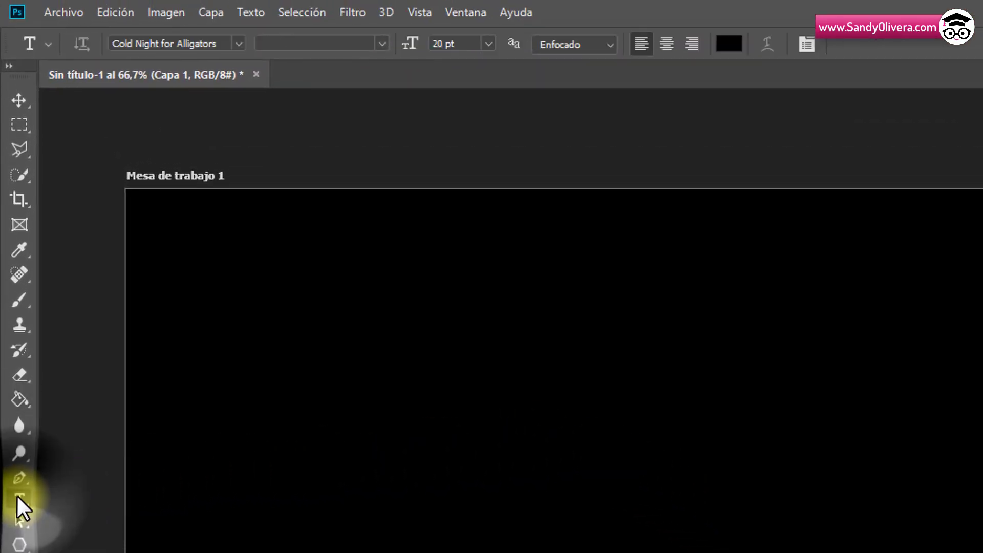
pyautogui.click(236, 43)
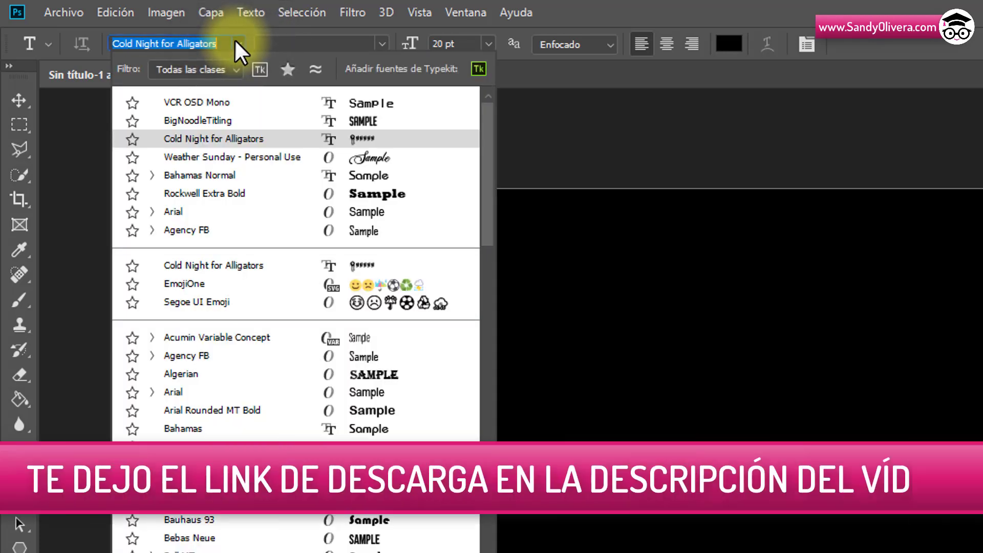
pyautogui.click(245, 121)
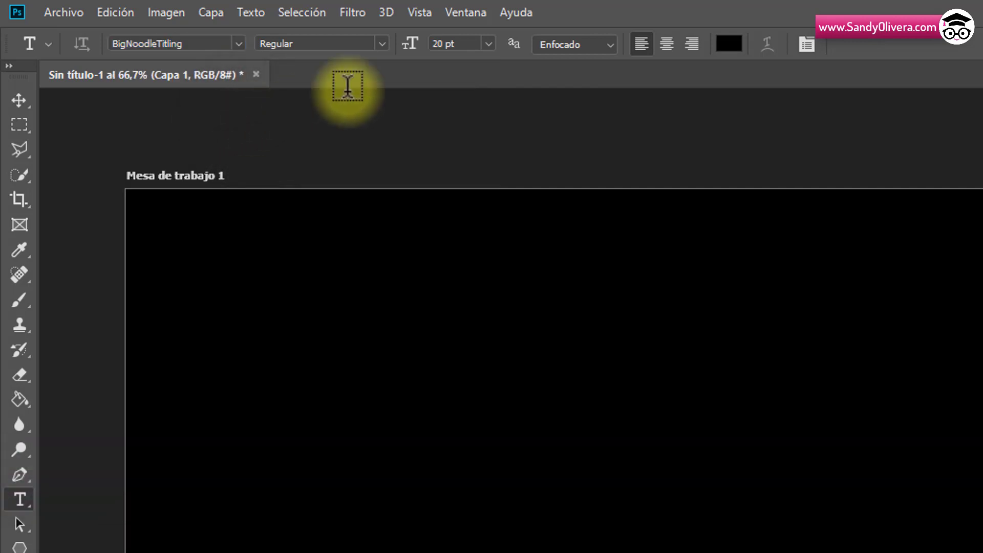
pyautogui.click(471, 44)
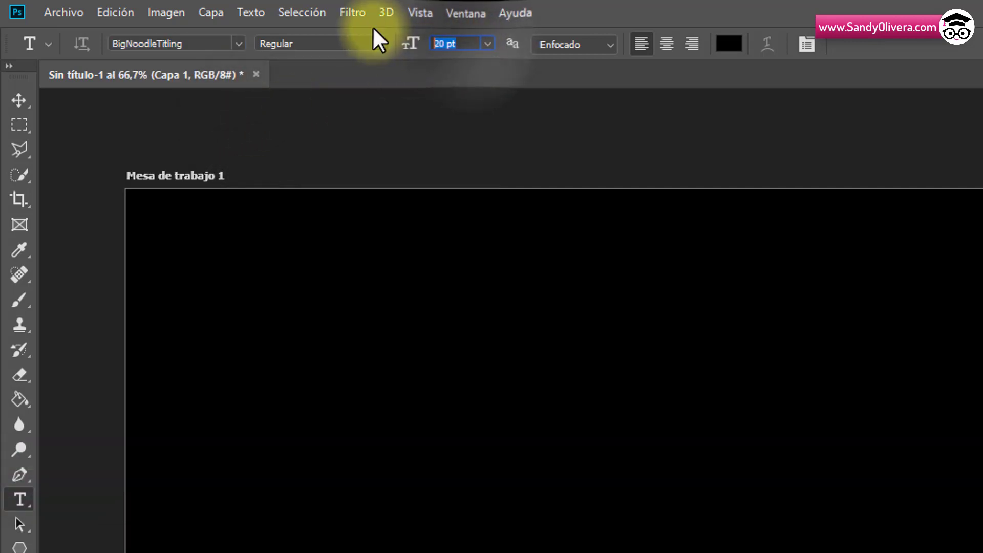
pyautogui.write('700')
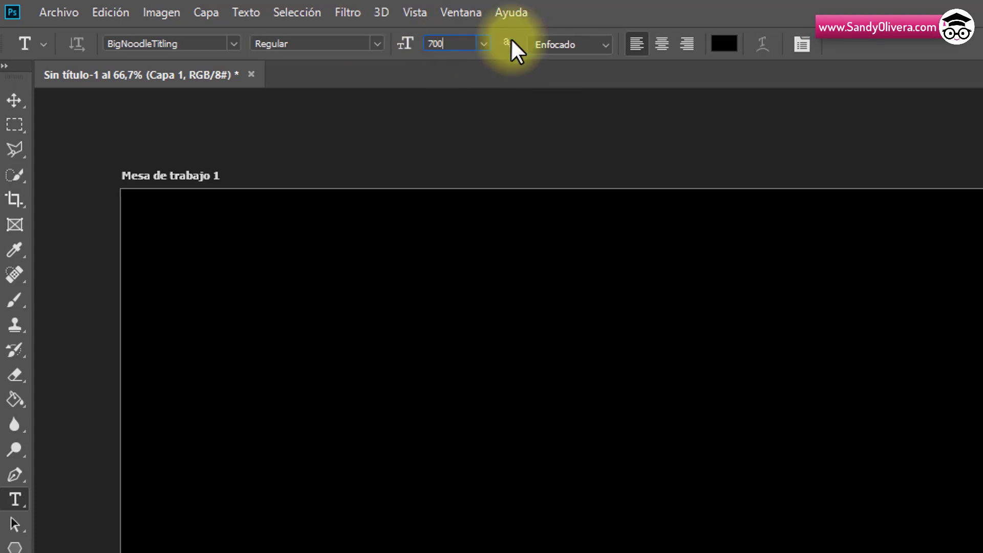
pyautogui.click(382, 47)
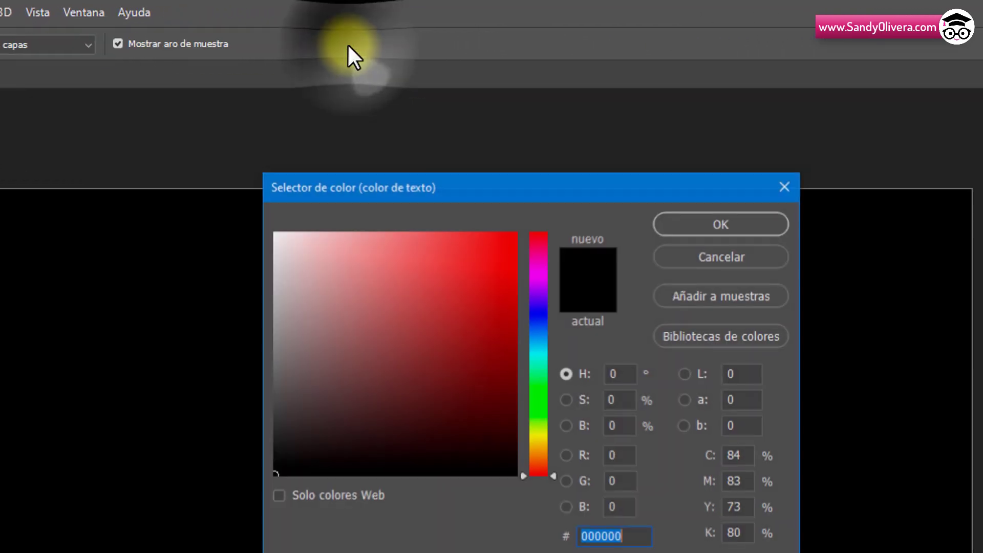
pyautogui.moveTo(443, 366); pyautogui.dragTo(273, 232)
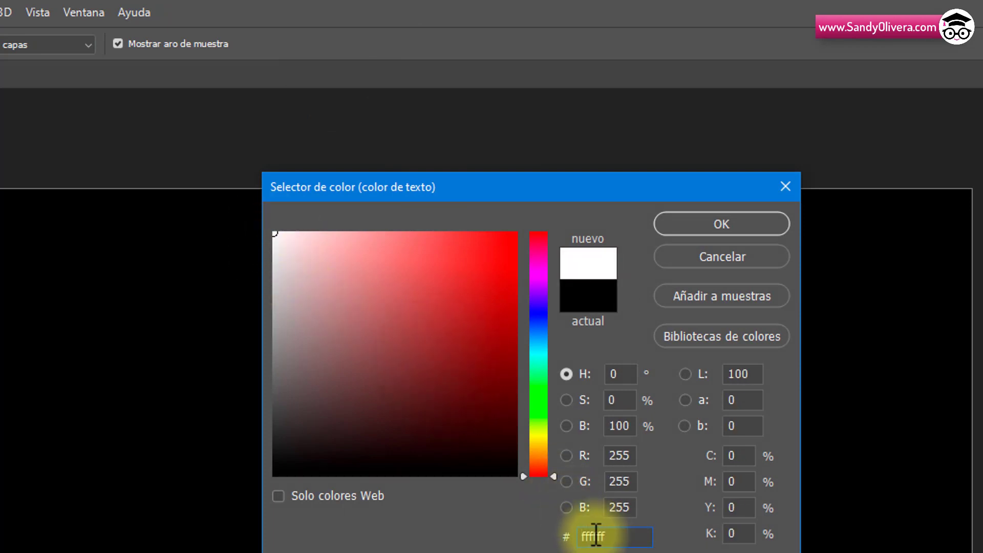
pyautogui.click(739, 225)
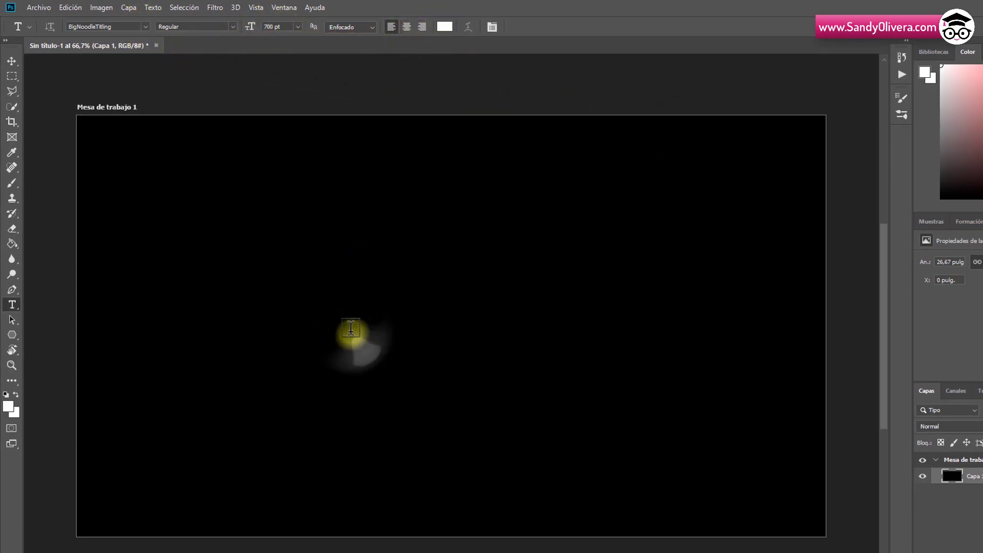
# - Type SANDY on the artboard, commit it, and move it to the centre
pyautogui.click(351, 328)
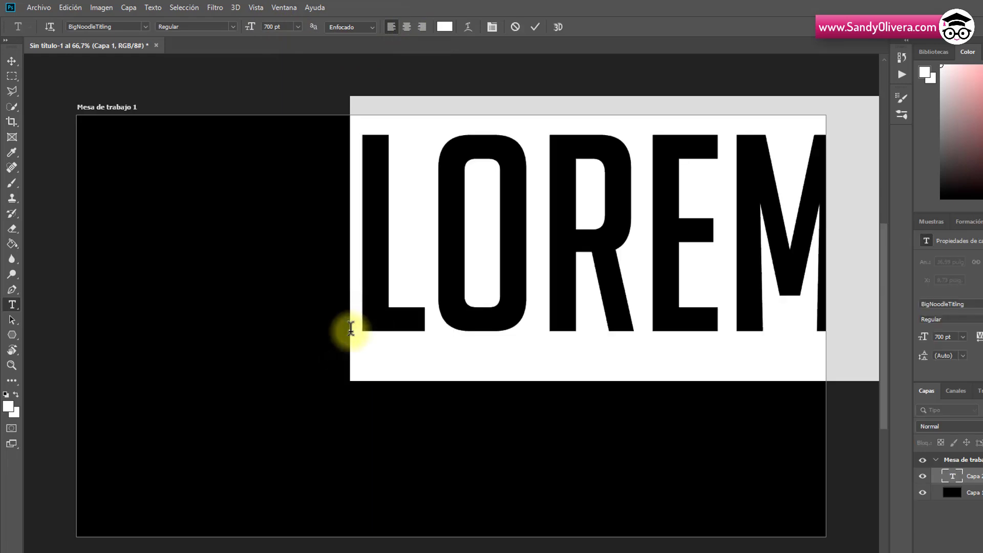
pyautogui.write('SANDY')
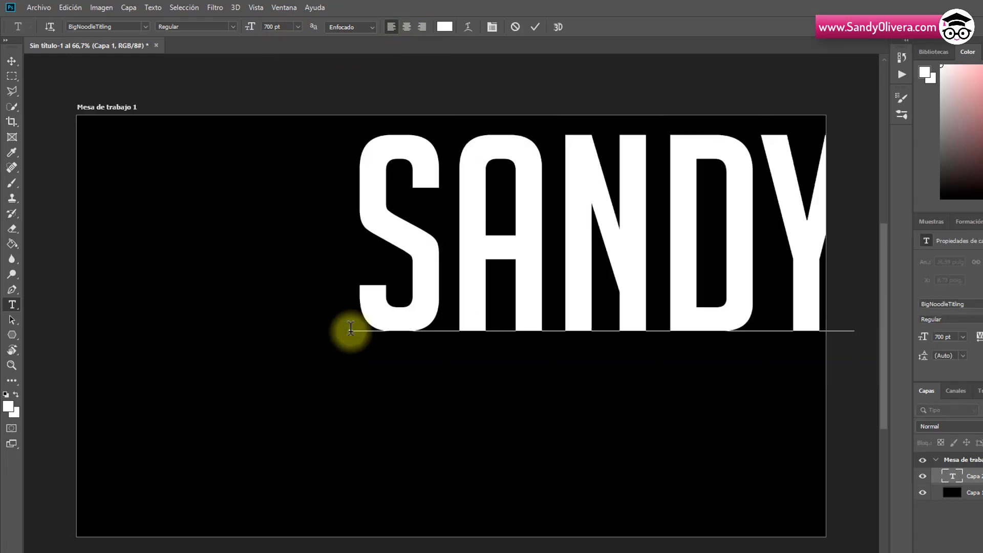
pyautogui.press('ctrl')
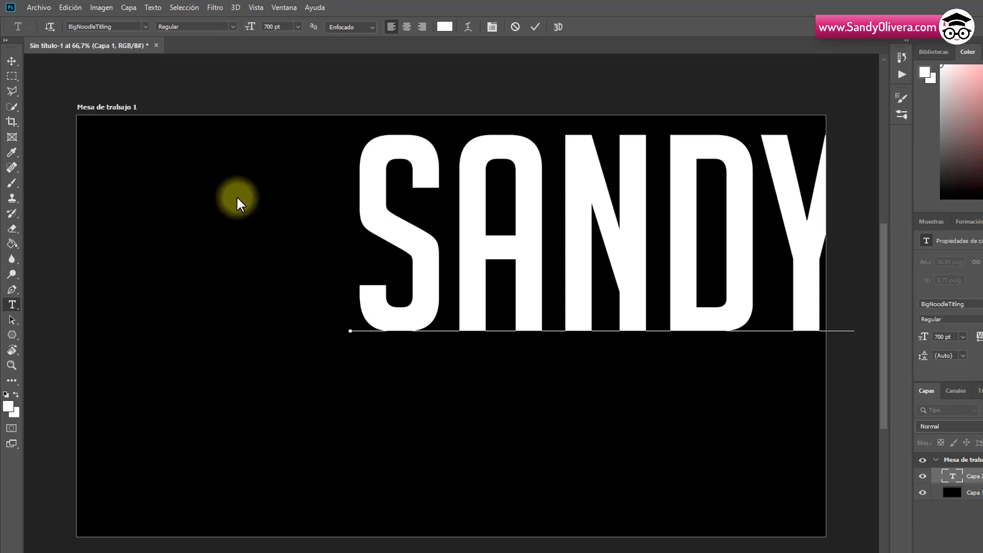
pyautogui.click(11, 61)
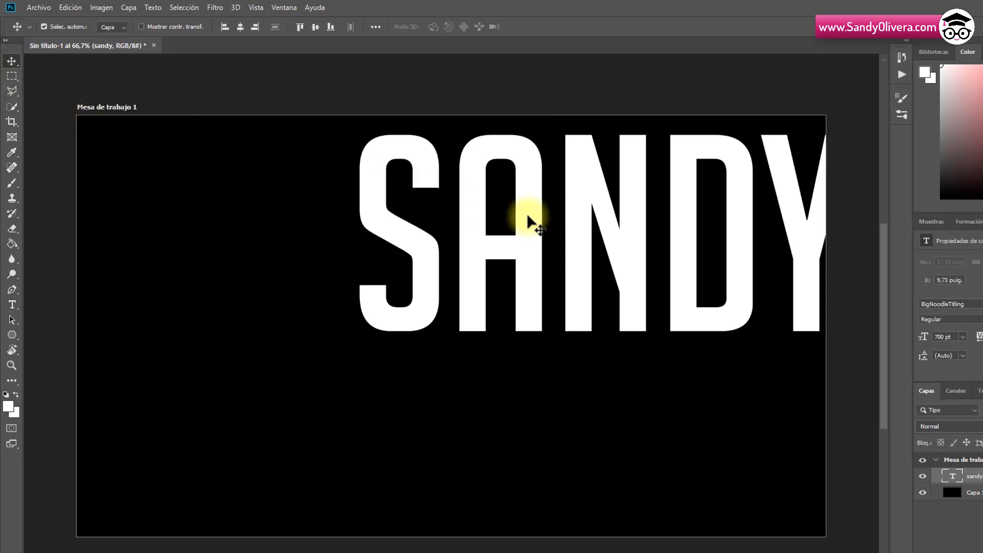
pyautogui.moveTo(532, 190)
pyautogui.mouseDown()
pyautogui.moveTo(389, 259)
pyautogui.moveTo(382, 272)
pyautogui.mouseUp()
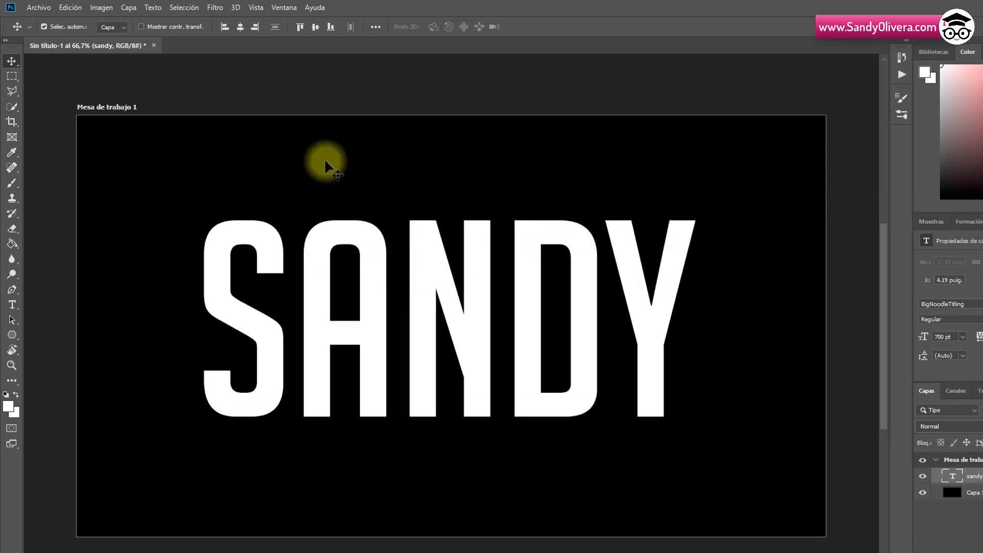
pyautogui.moveTo(532, 302); pyautogui.dragTo(536, 303)
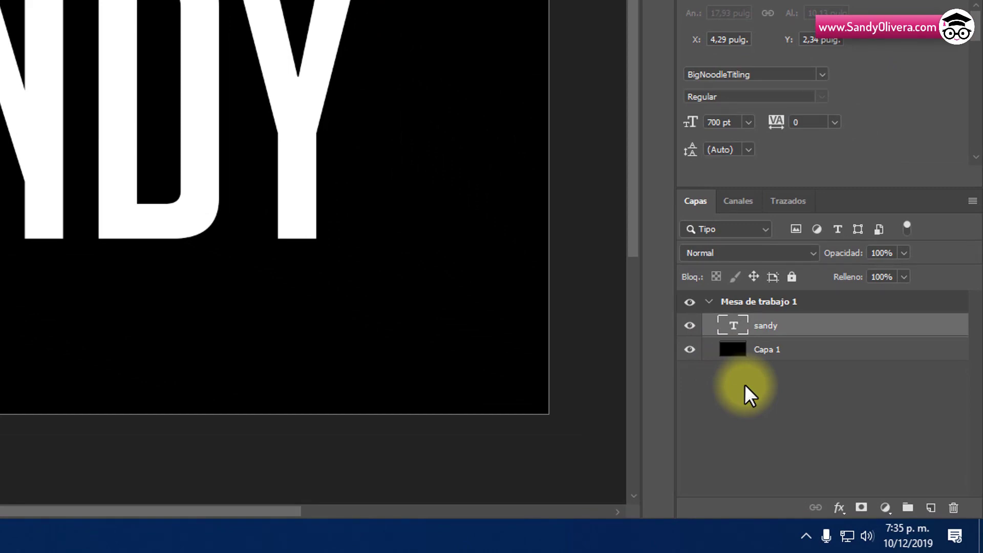
# - Rasterize the sandy text layer and duplicate it as 'sandy copia1'
pyautogui.rightClick(805, 328)
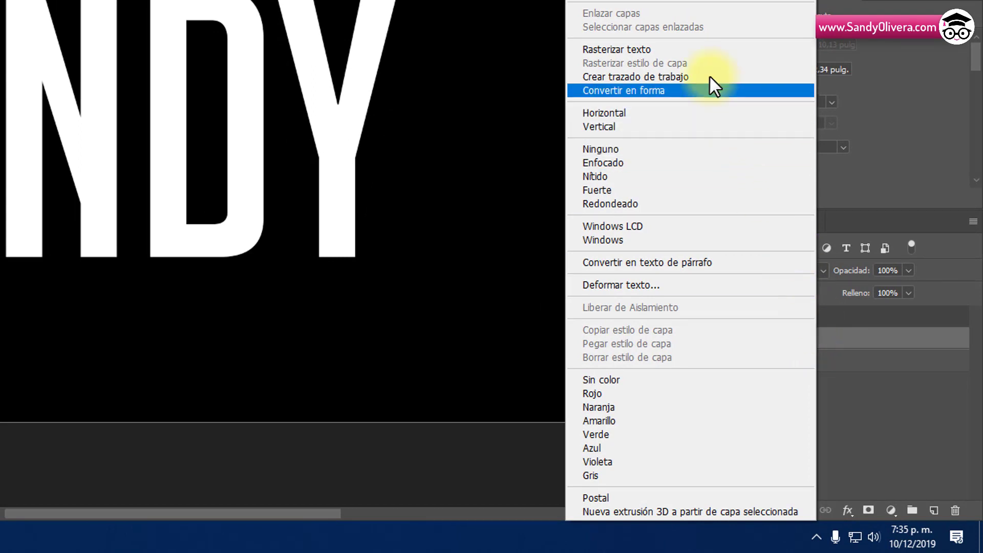
pyautogui.click(707, 49)
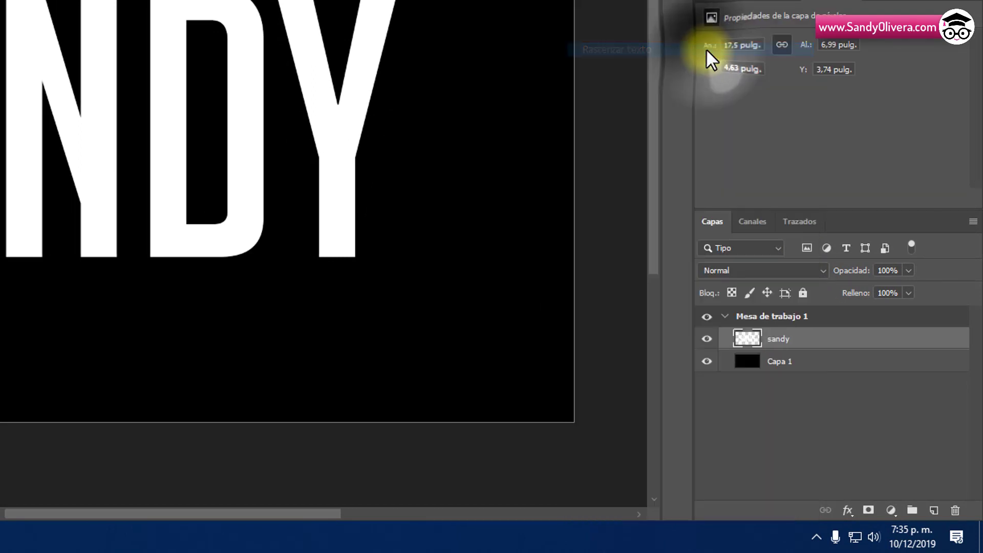
pyautogui.rightClick(816, 345)
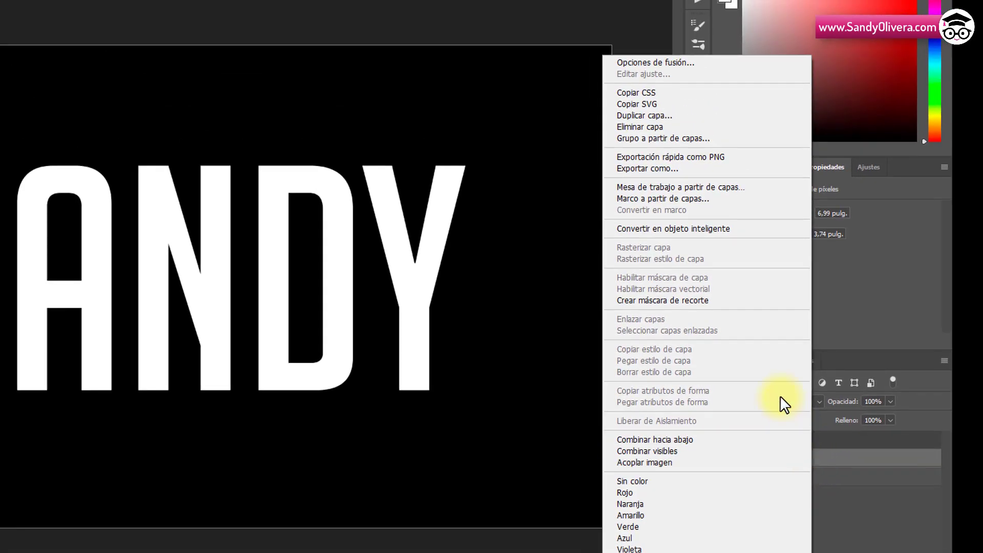
pyautogui.click(702, 115)
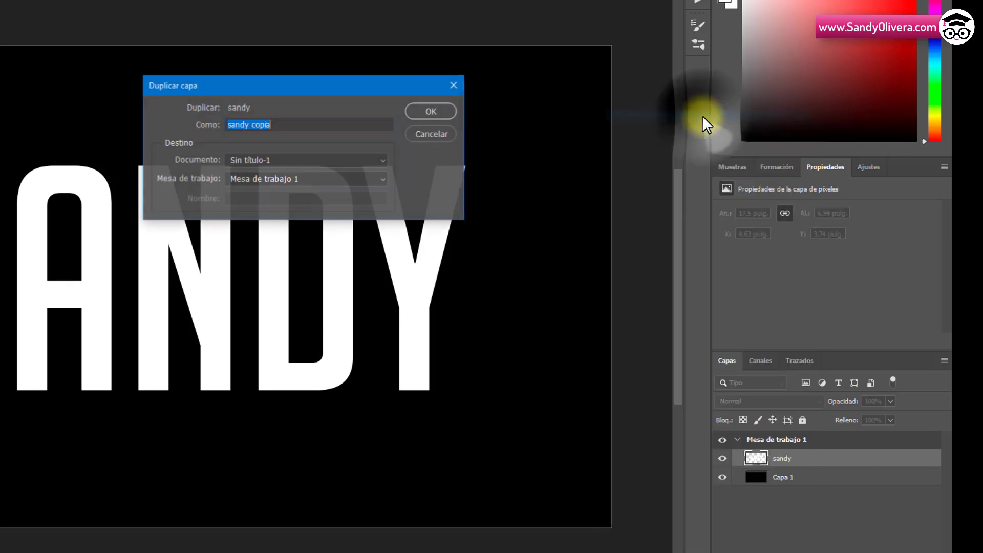
pyautogui.click(283, 125)
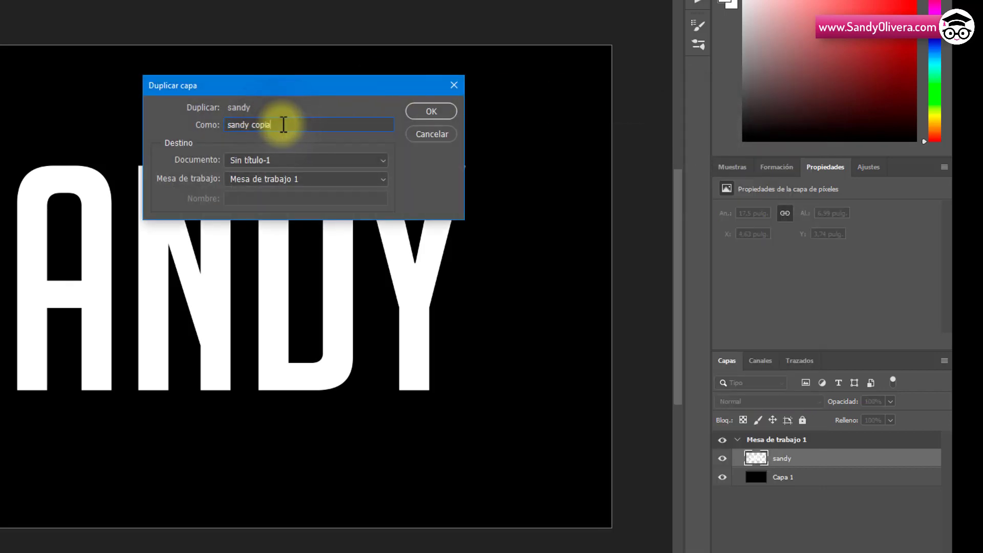
pyautogui.write('1')
pyautogui.click(430, 111)
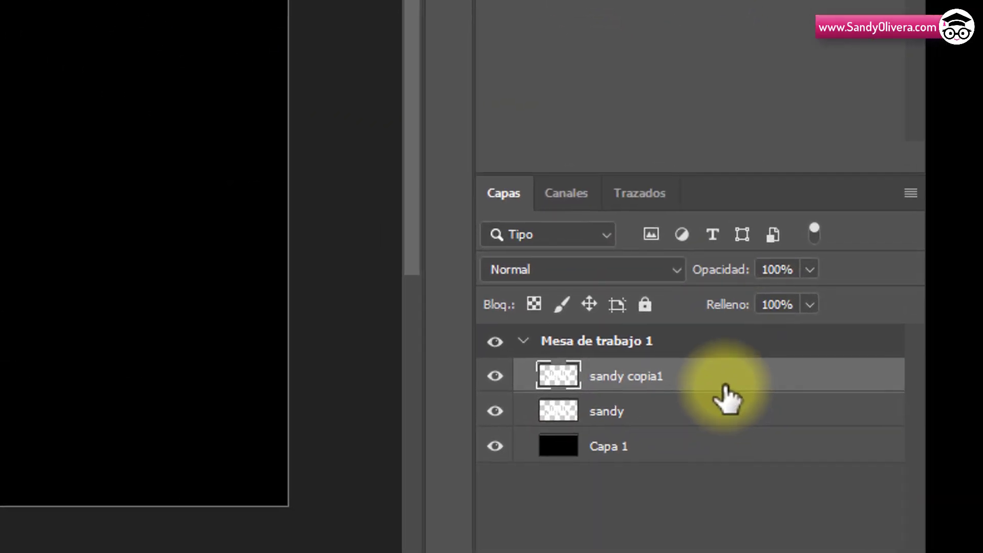
# - Duplicate again, rename the copy 'sandy copia2', and select sandy copia1
pyautogui.hotkey('ctrl', 'j')
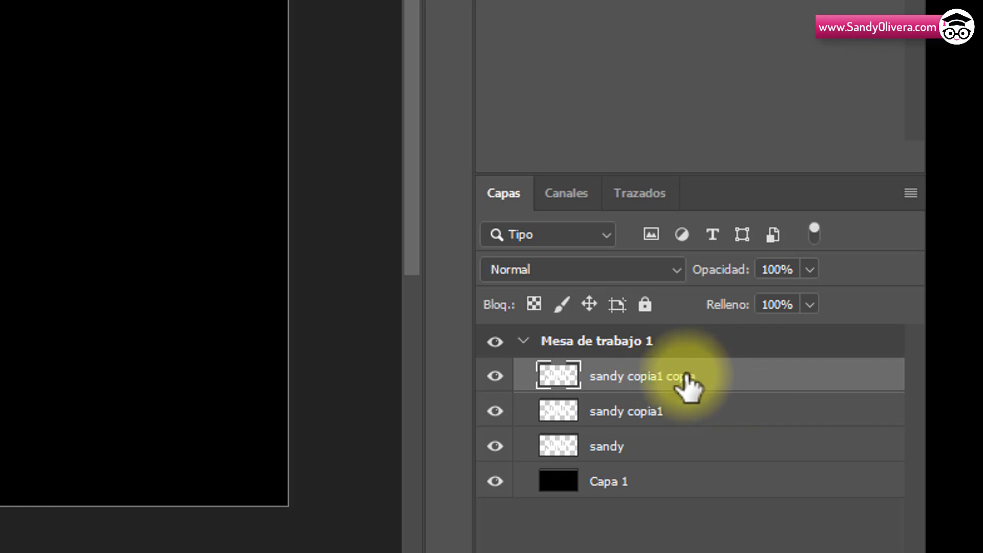
pyautogui.doubleClick(661, 379)
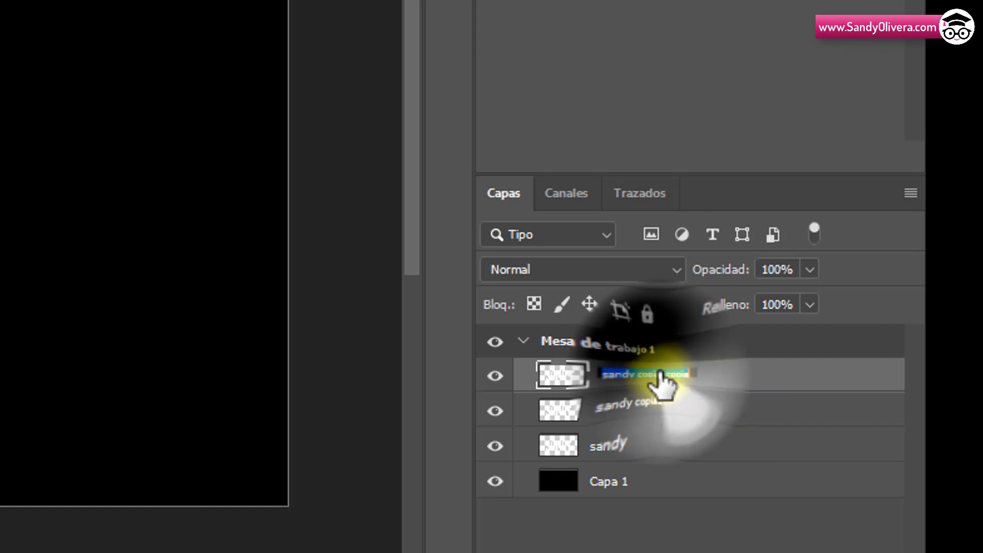
pyautogui.click(704, 374)
pyautogui.moveTo(705, 374); pyautogui.dragTo(670, 373)
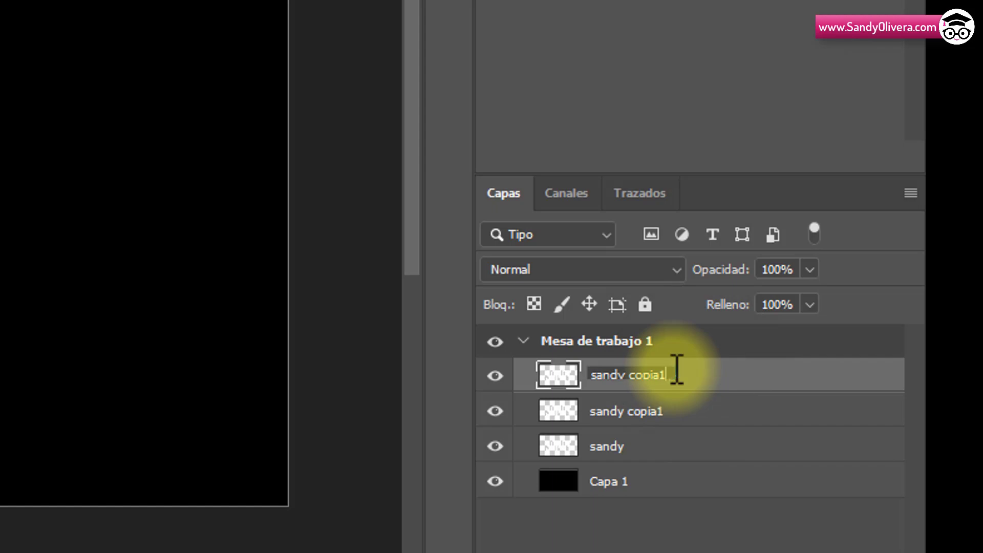
pyautogui.write('2')
pyautogui.press('Return')
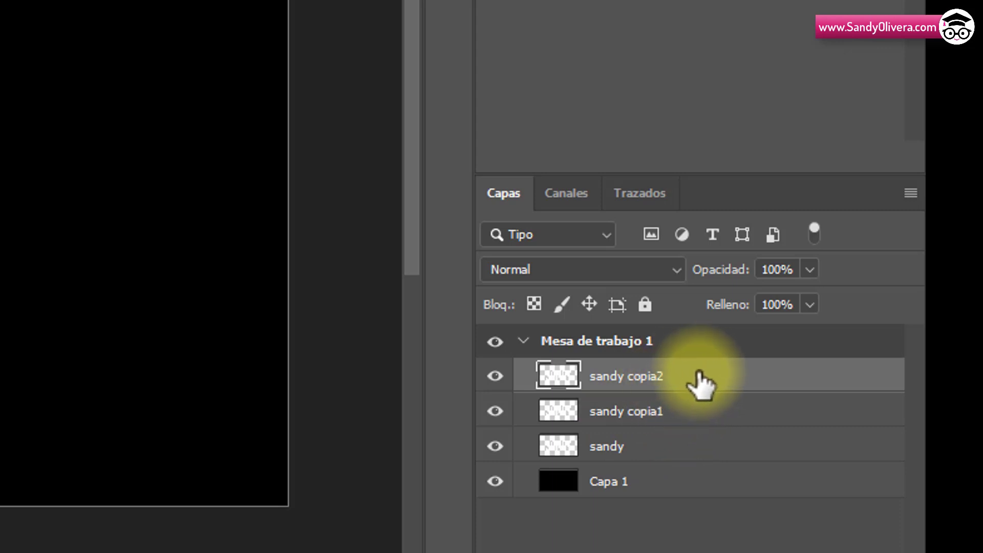
pyautogui.click(730, 415)
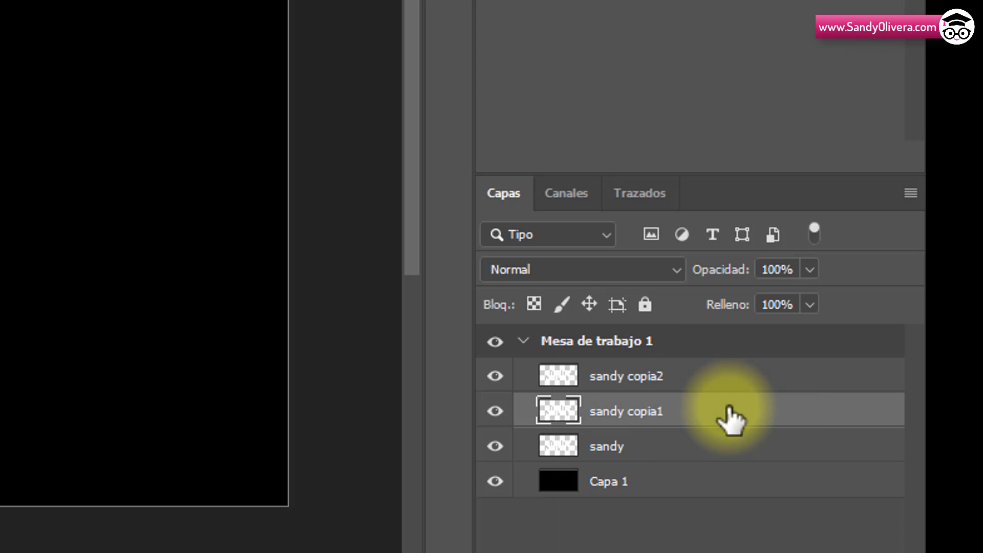
# - Uncheck the R channel in sandy copia1's blending options so it renders cyan
pyautogui.rightClick(730, 417)
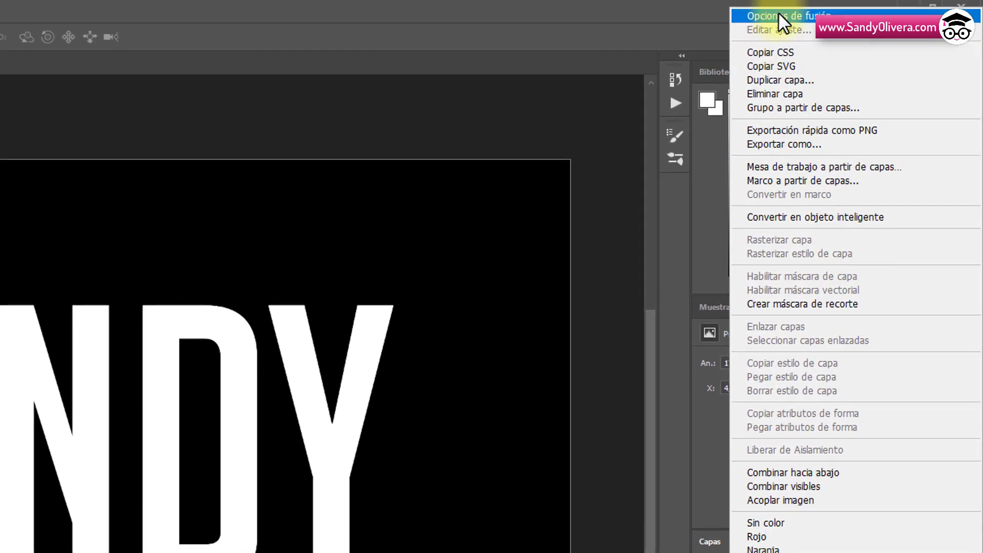
pyautogui.click(779, 15)
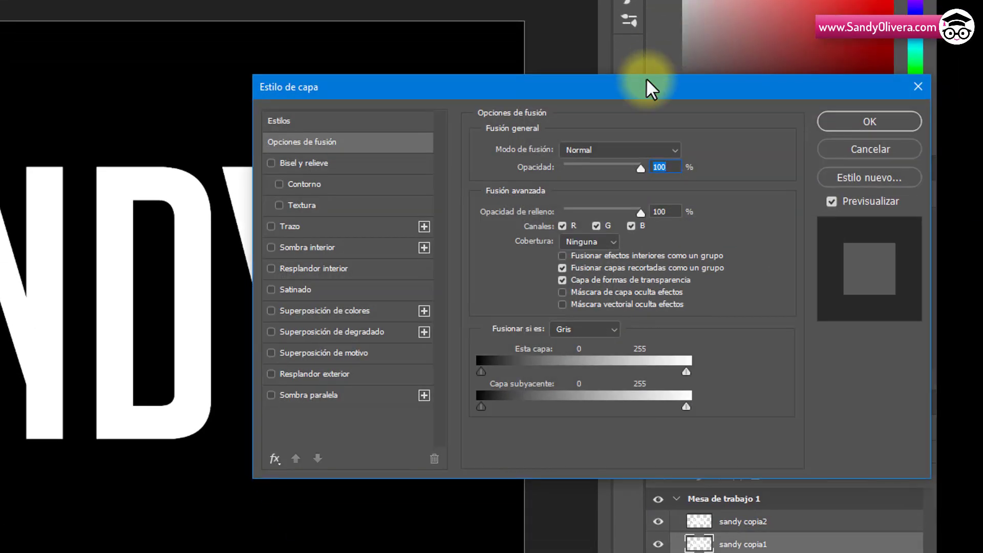
pyautogui.click(563, 226)
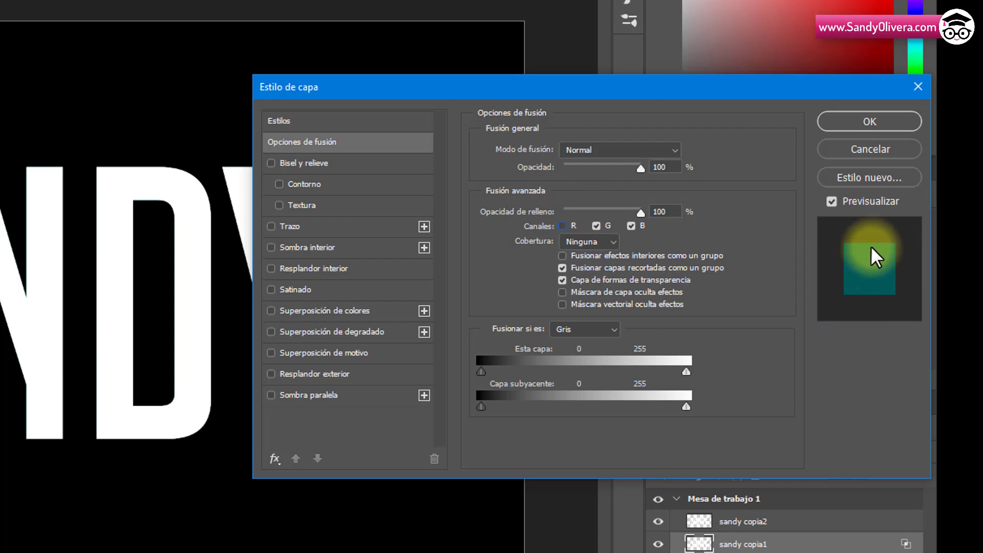
pyautogui.click(866, 121)
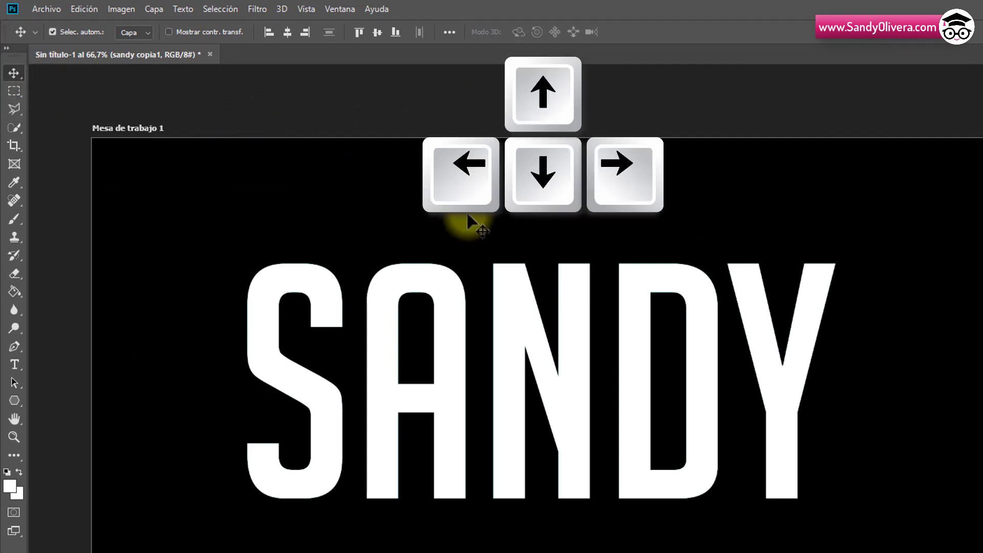
# - Nudge sandy copia1 right with four arrow-key presses to reveal cyan edges
pyautogui.press('Right')
pyautogui.press('Right')
pyautogui.press('Right')
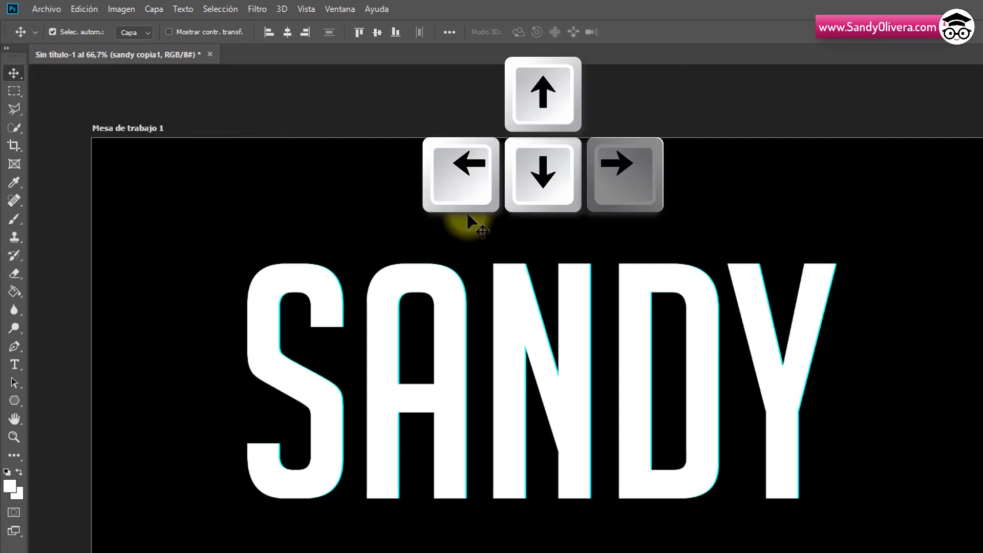
pyautogui.press('Right')
pyautogui.press('Right')
pyautogui.press('Right')
pyautogui.press('Right')
pyautogui.press('Right')
pyautogui.press('Right')
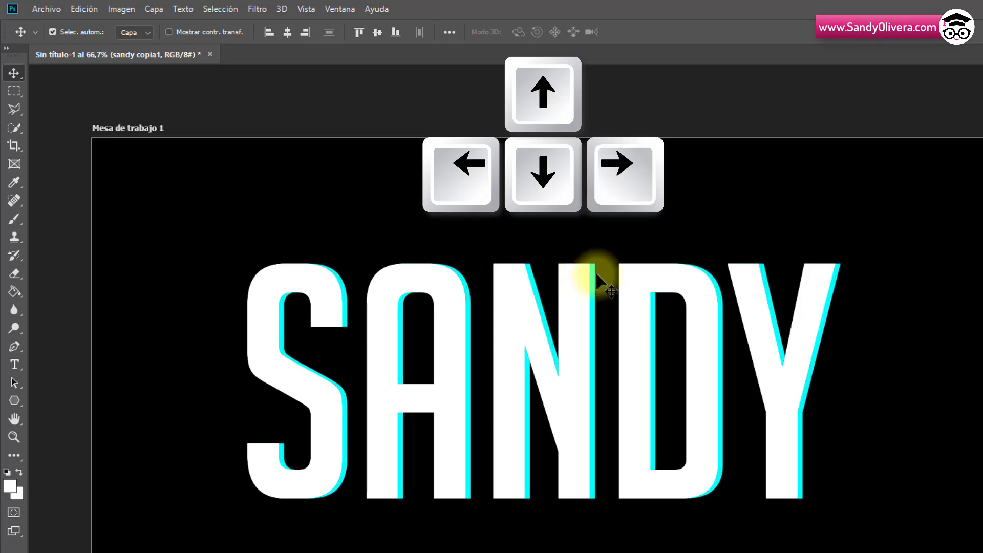
pyautogui.press('Right')
pyautogui.press('Right')
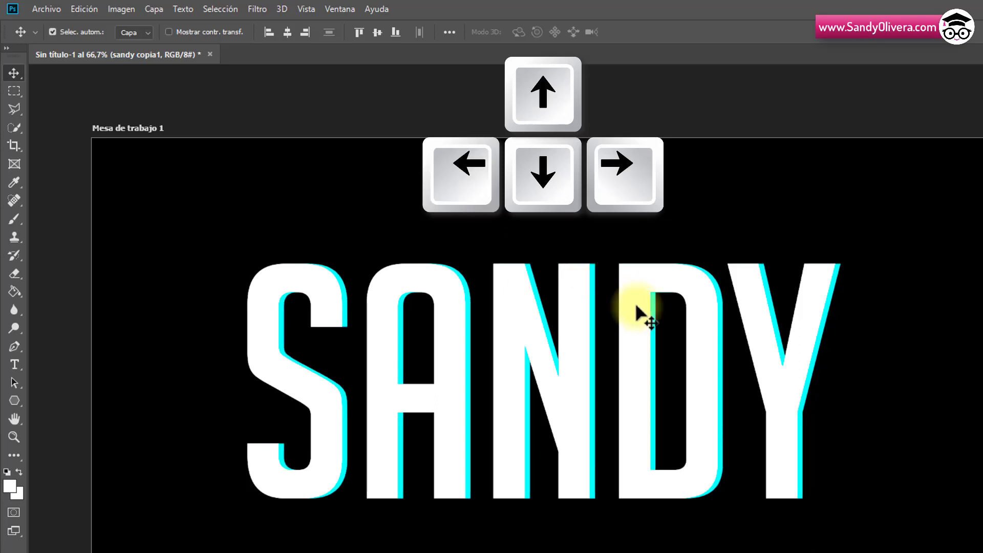
pyautogui.press('Right')
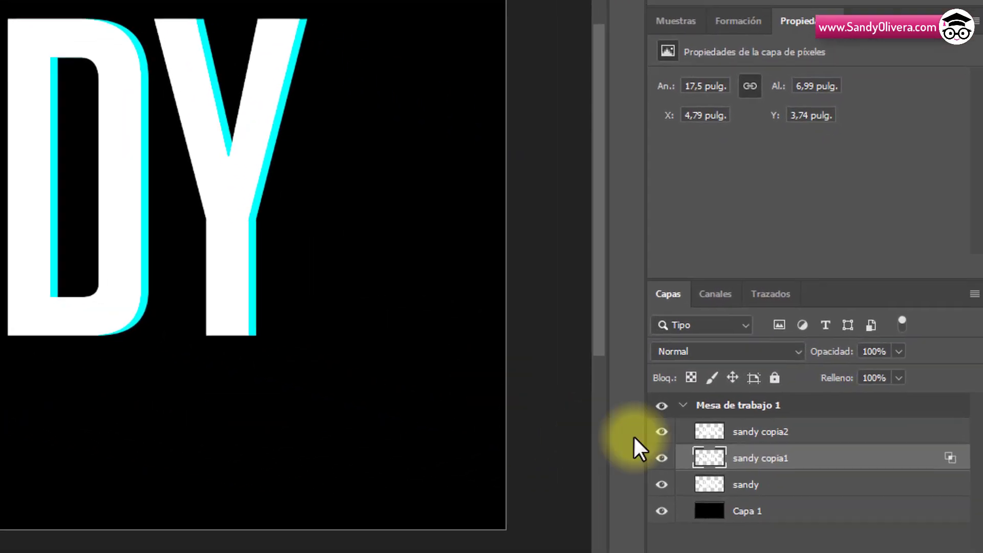
# - Uncheck the G channel in sandy copia2's blending options so it renders magenta
pyautogui.click(815, 439)
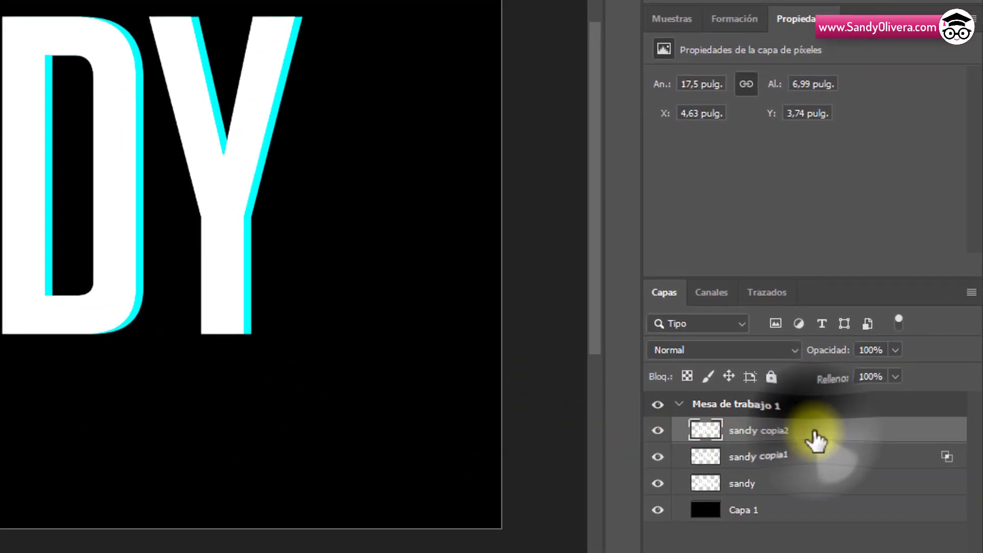
pyautogui.rightClick(817, 440)
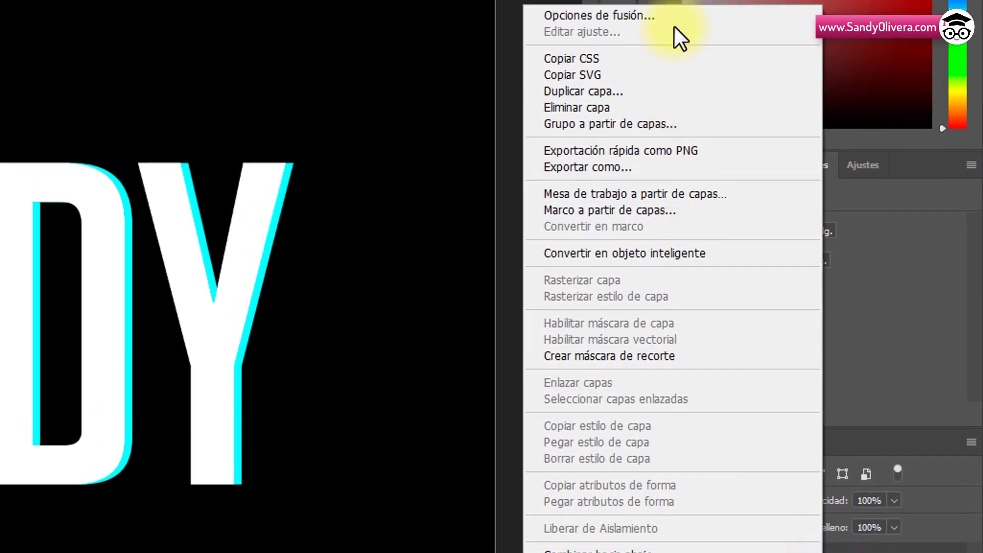
pyautogui.click(676, 16)
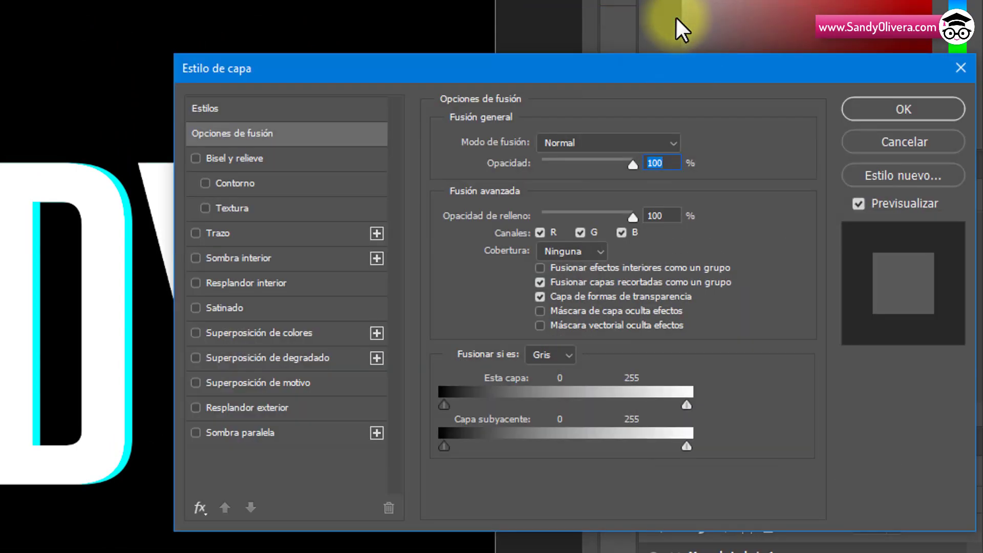
pyautogui.click(580, 232)
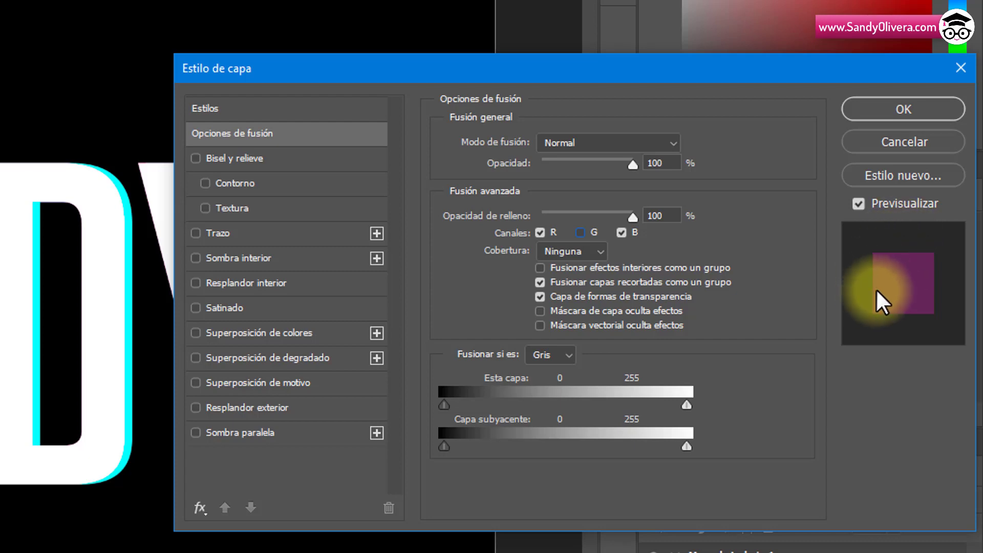
pyautogui.click(907, 107)
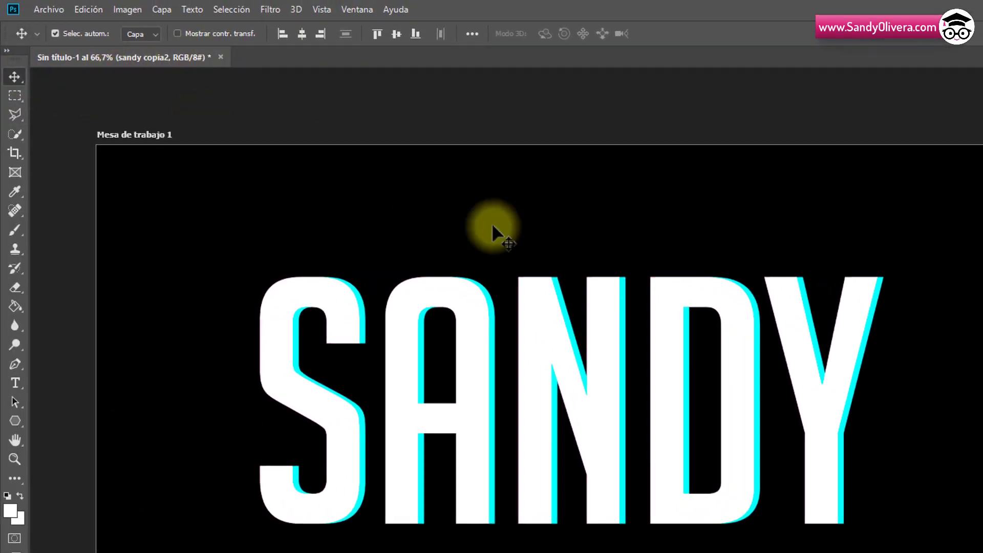
# - Nudge sandy copia2 left with three arrow-key presses to show magenta edges
pyautogui.press('Left')
pyautogui.press('Left')
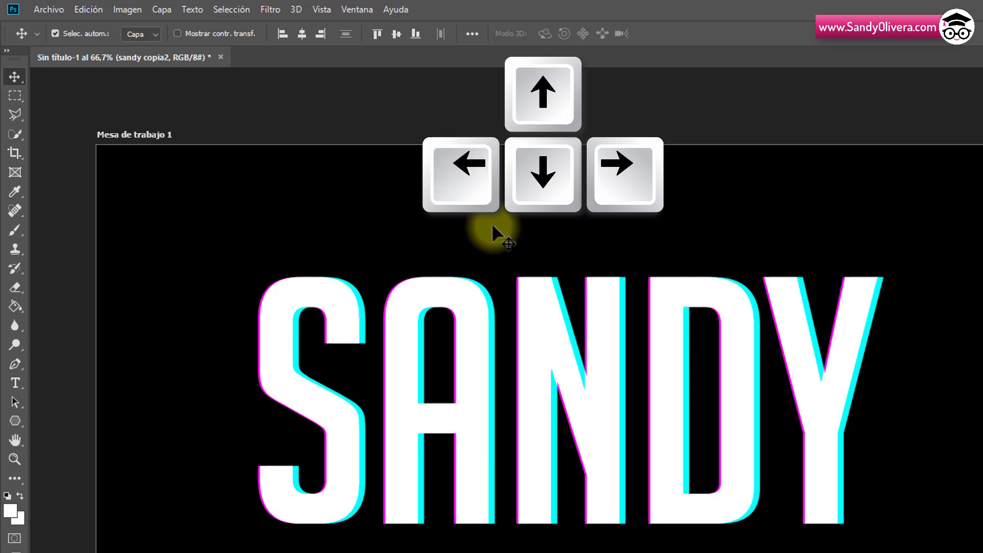
pyautogui.press('Left')
pyautogui.press('Left')
pyautogui.press('Left')
pyautogui.press('Left')
pyautogui.press('Left')
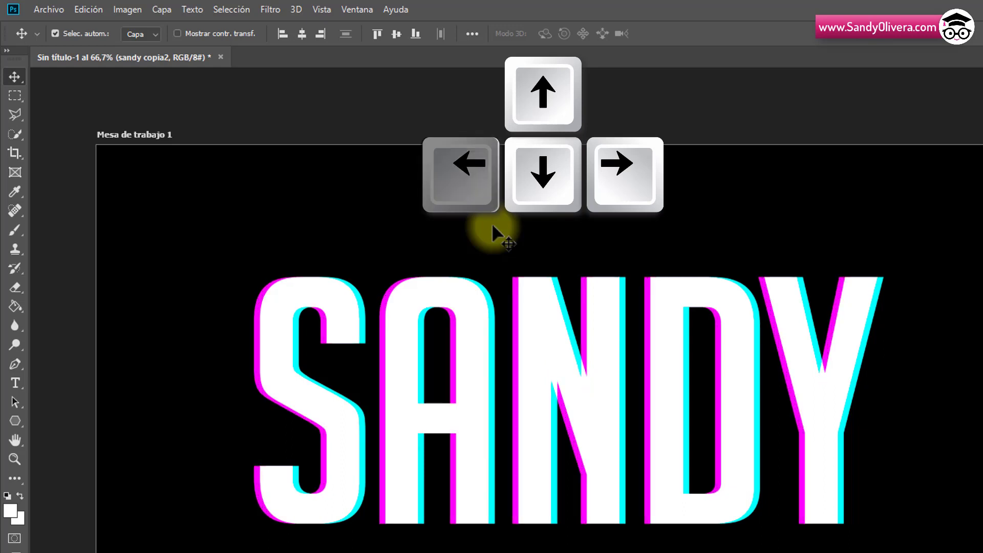
pyautogui.press('Left')
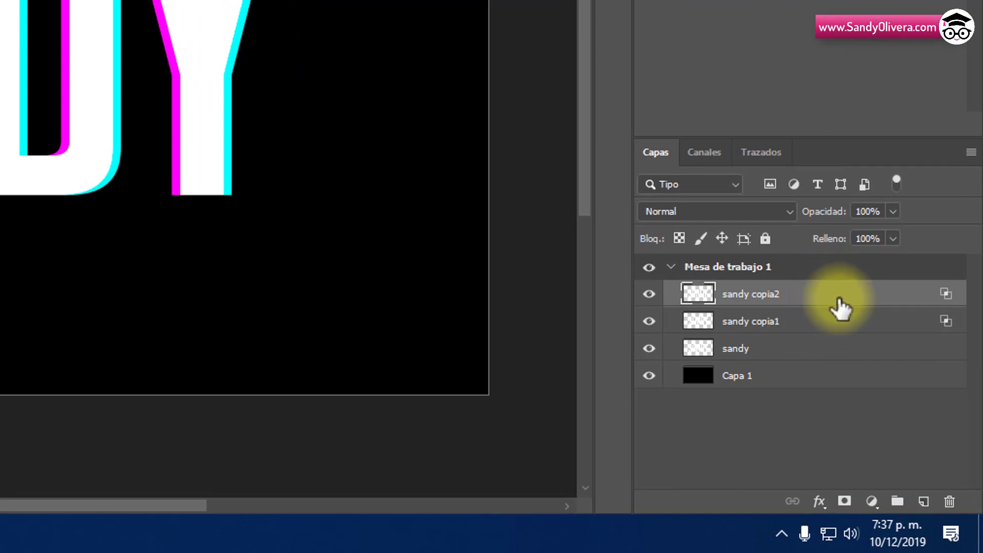
# - Merge sandy, sandy copia1 and sandy copia2 into one layer and shift it slightly
pyautogui.keyDown('shift'); pyautogui.click(819, 349); pyautogui.keyUp('shift')
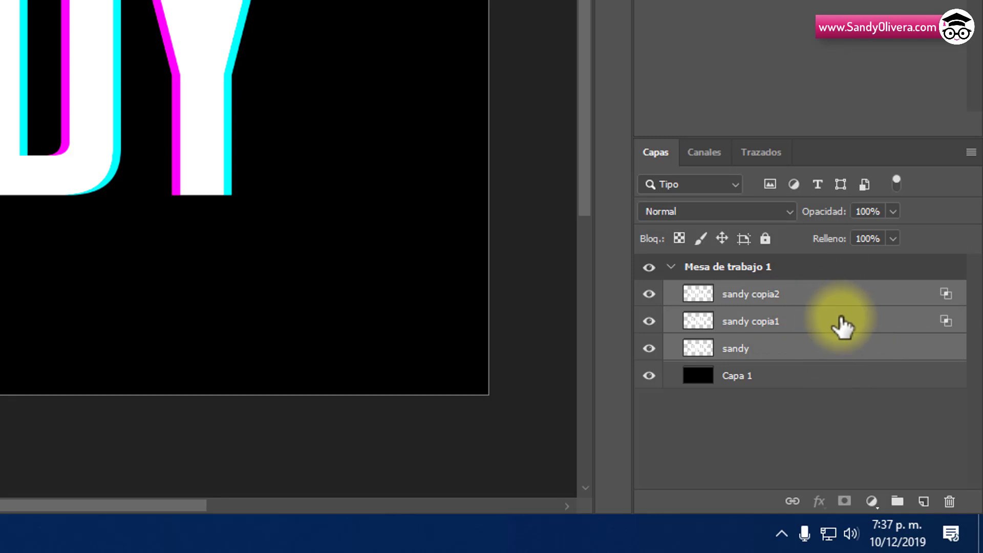
pyautogui.rightClick(836, 328)
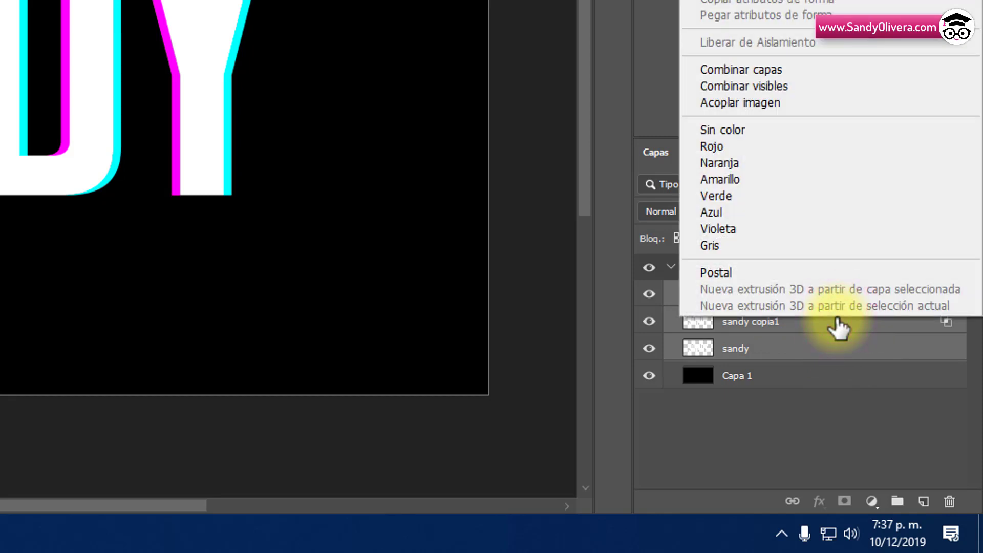
pyautogui.click(843, 72)
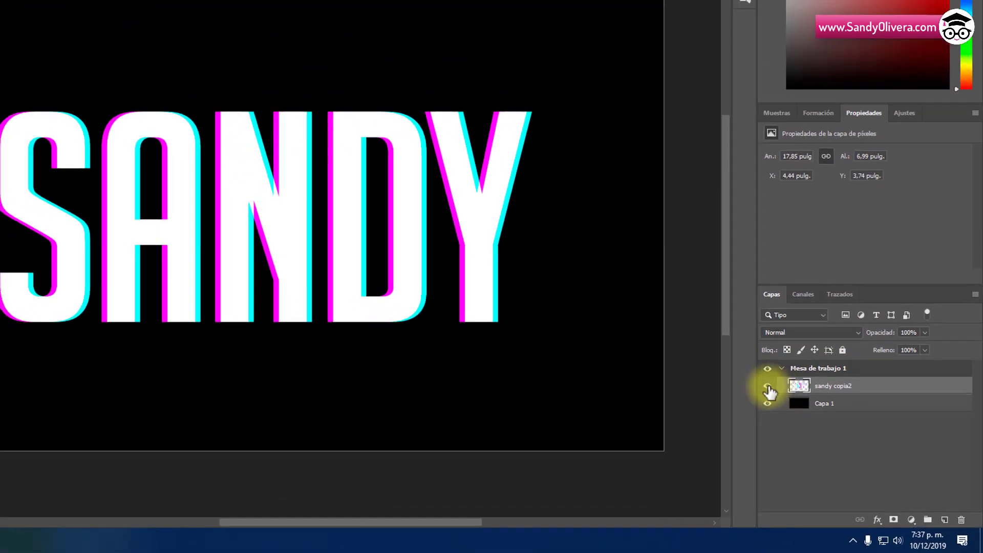
pyautogui.click(736, 361)
pyautogui.moveTo(489, 252); pyautogui.dragTo(489, 247)
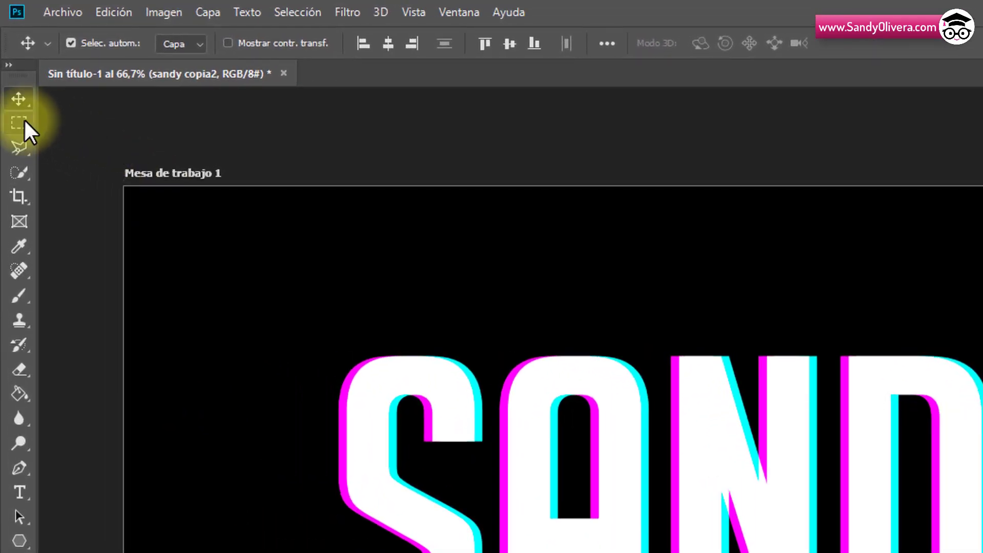
# - Choose the Rectangular Marquee tool in new-selection mode
pyautogui.click(15, 81)
pyautogui.click(24, 120)
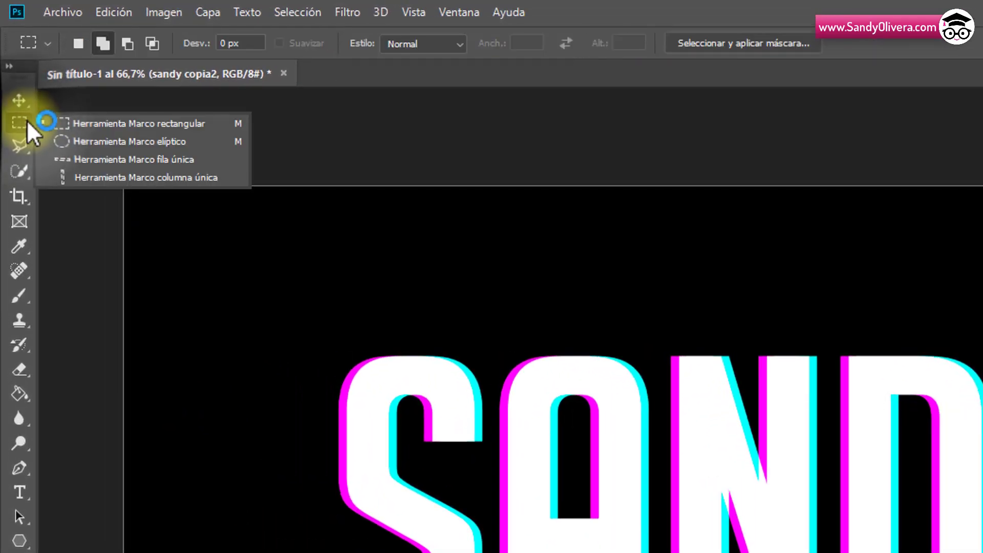
pyautogui.click(105, 124)
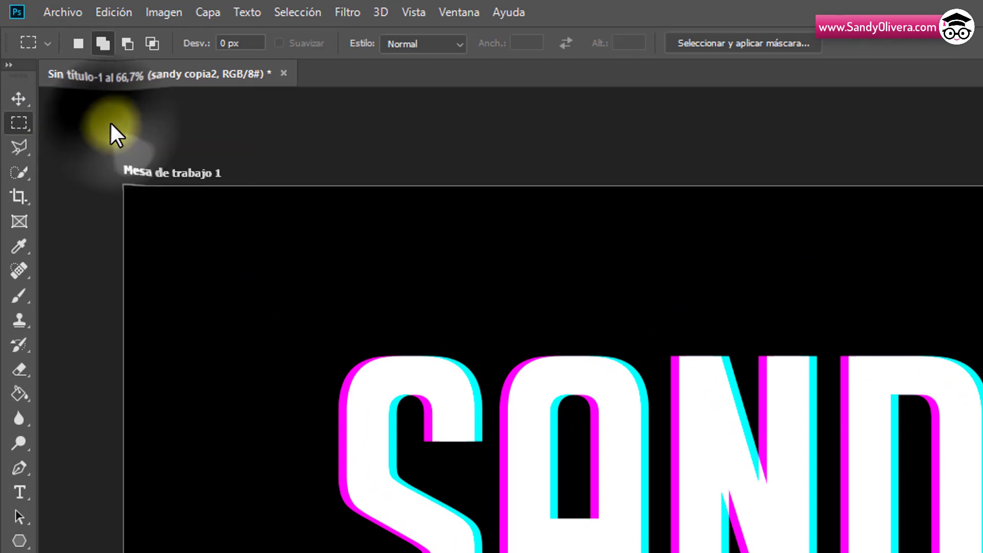
pyautogui.click(80, 43)
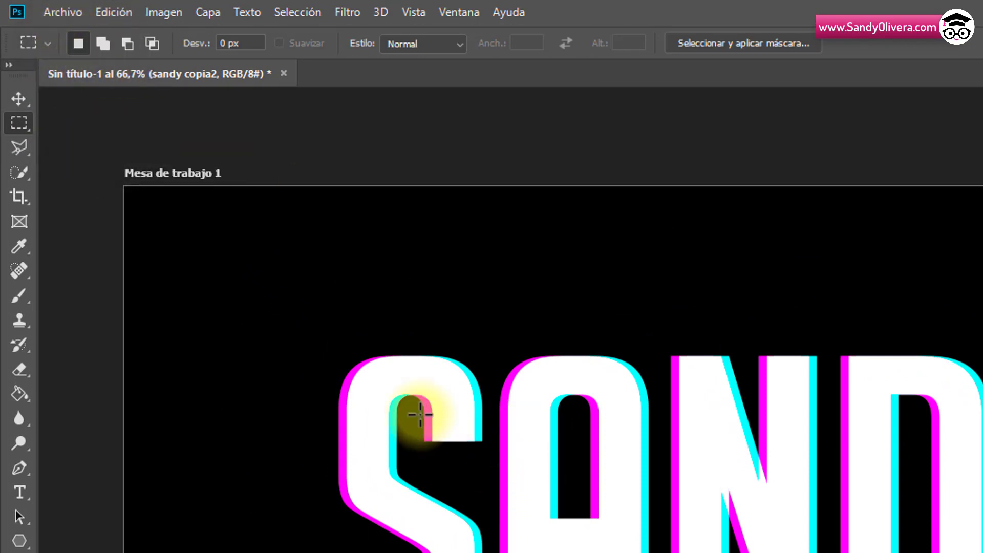
# - Draw two trial marquees on the S, deselect them, and switch to Añadir a selección
pyautogui.moveTo(320, 367)
pyautogui.mouseDown()
pyautogui.moveTo(389, 379)
pyautogui.moveTo(403, 436)
pyautogui.mouseUp()
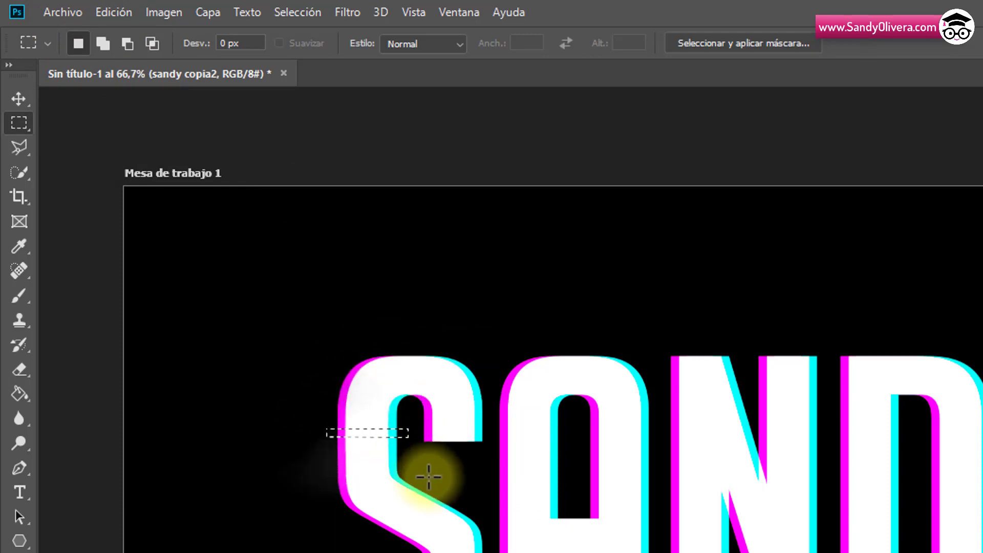
pyautogui.moveTo(384, 472); pyautogui.dragTo(411, 479)
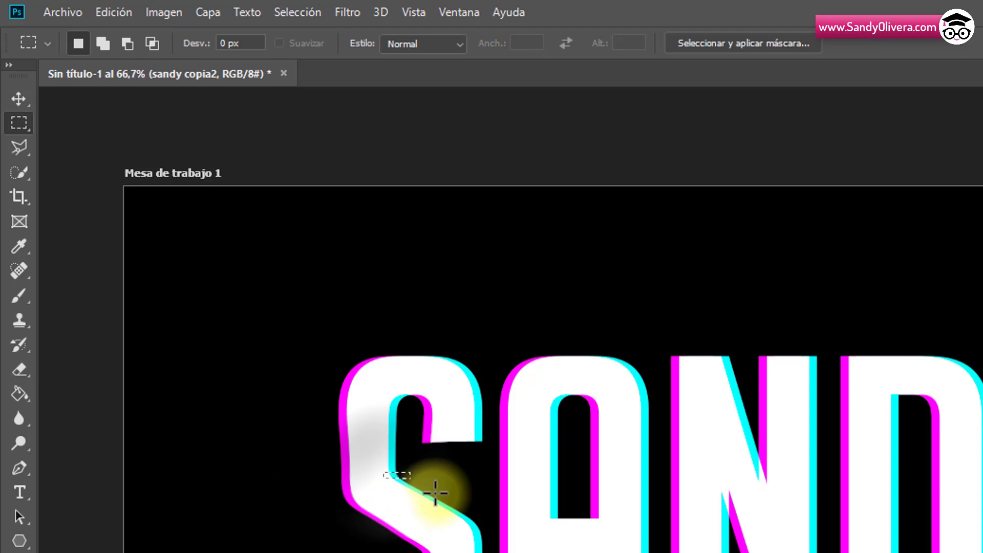
pyautogui.click(440, 464)
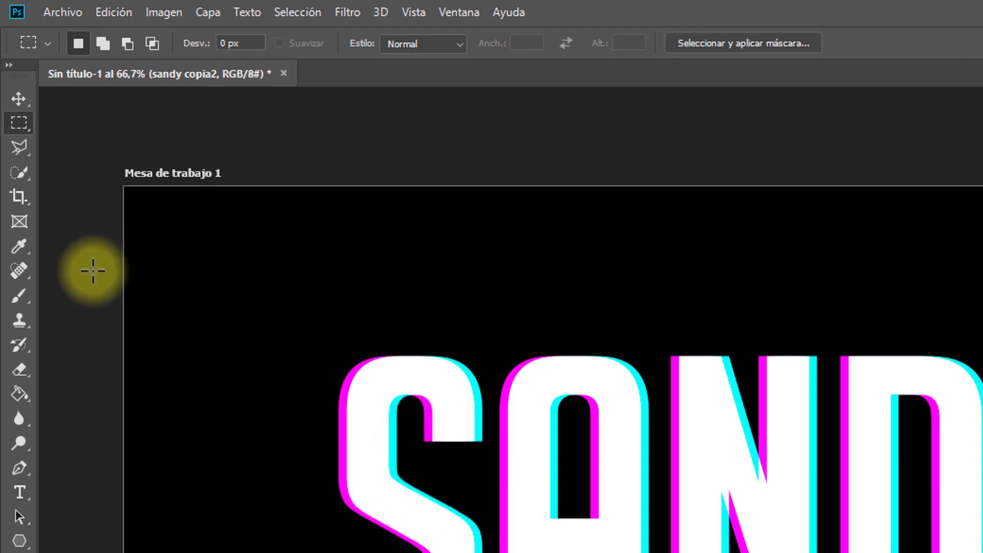
pyautogui.click(103, 45)
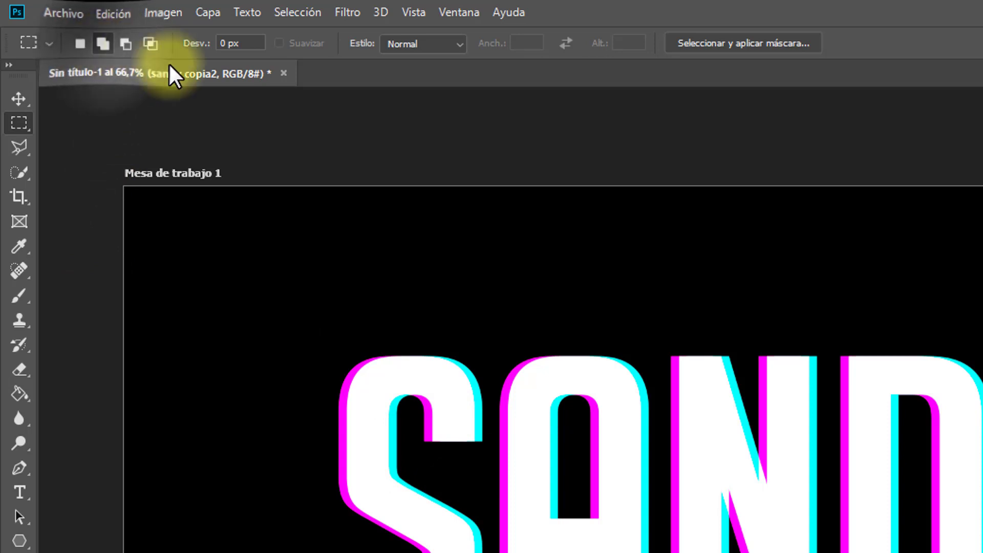
# - Select thin strips on the S, A, N and D, plus one long strip spanning all of SANDY
pyautogui.moveTo(324, 379); pyautogui.dragTo(491, 380)
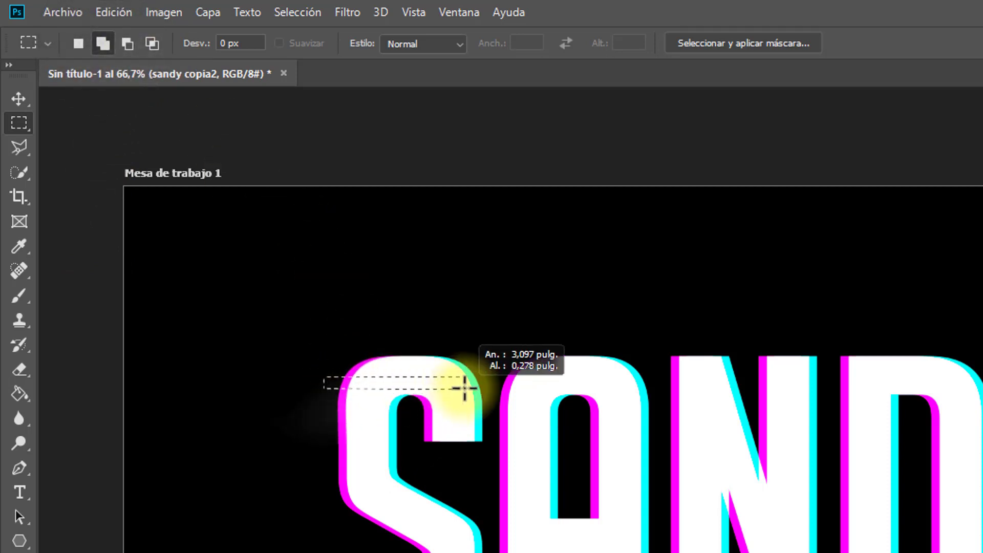
pyautogui.moveTo(319, 460); pyautogui.dragTo(432, 471)
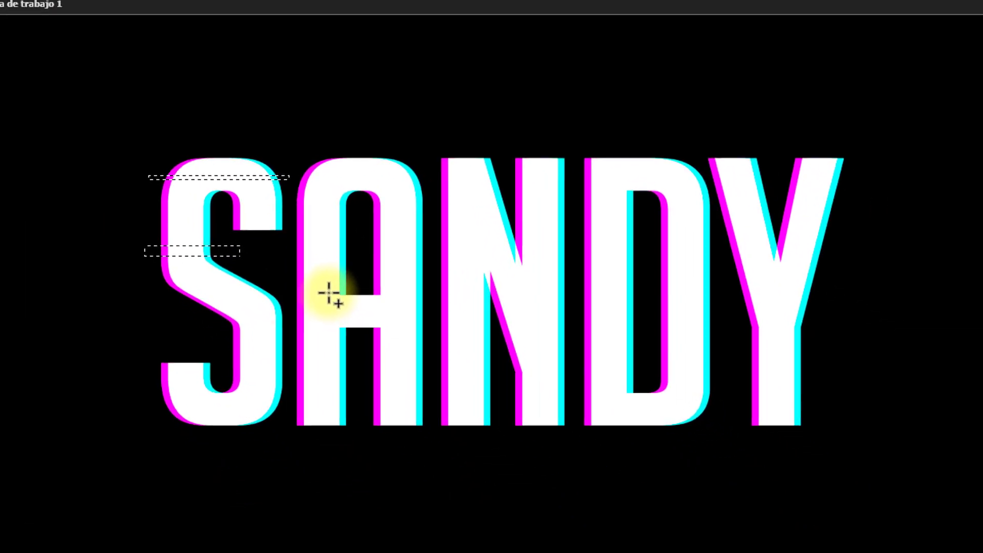
pyautogui.moveTo(278, 264)
pyautogui.mouseDown()
pyautogui.moveTo(405, 285)
pyautogui.moveTo(428, 268)
pyautogui.mouseUp()
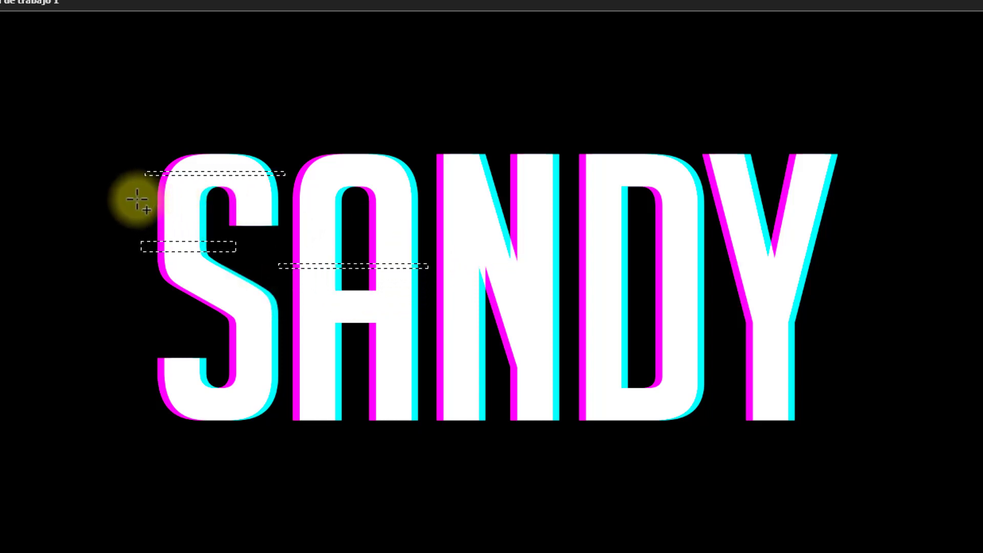
pyautogui.moveTo(137, 198); pyautogui.dragTo(846, 203)
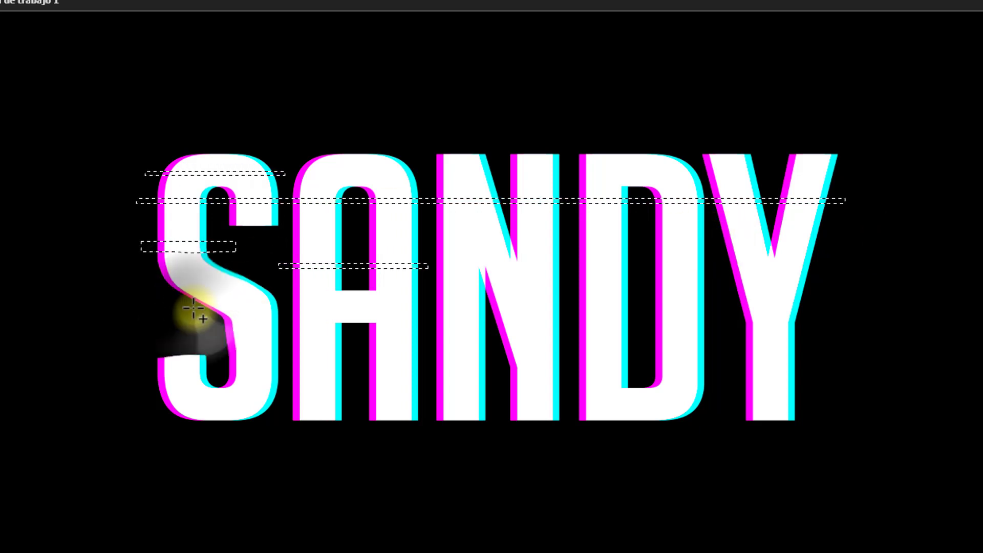
pyautogui.moveTo(193, 310); pyautogui.dragTo(285, 312)
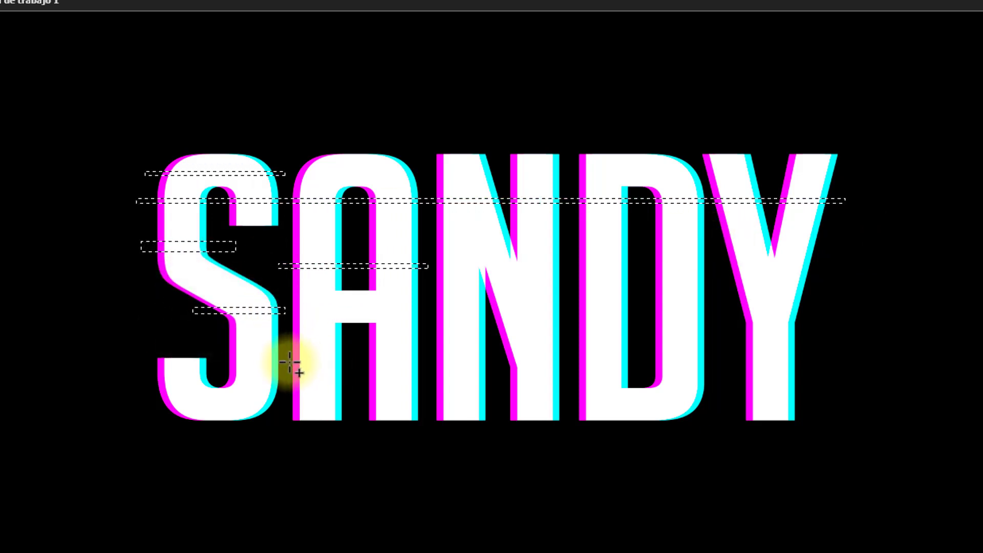
pyautogui.moveTo(285, 361); pyautogui.dragTo(354, 369)
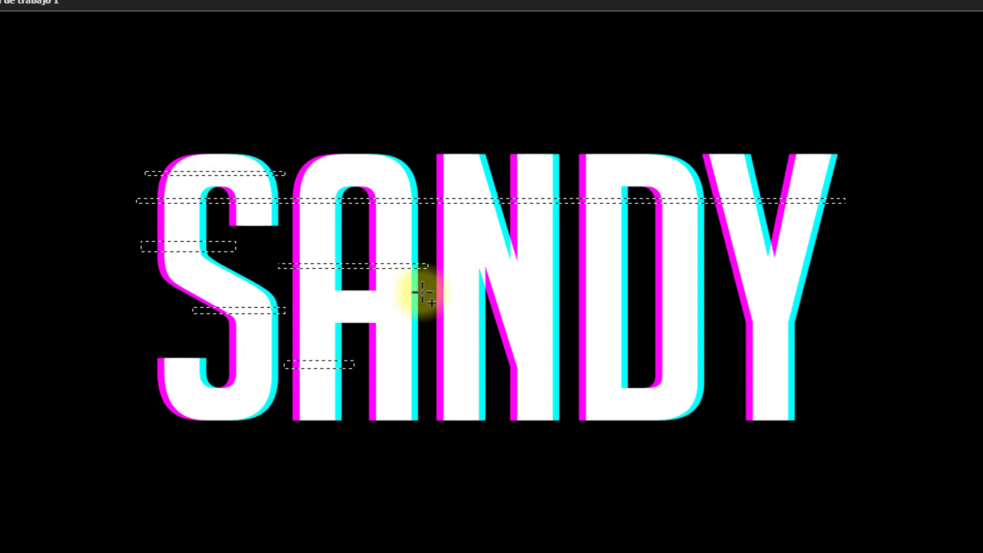
pyautogui.moveTo(426, 297)
pyautogui.mouseDown()
pyautogui.moveTo(567, 311)
pyautogui.moveTo(636, 338)
pyautogui.mouseUp()
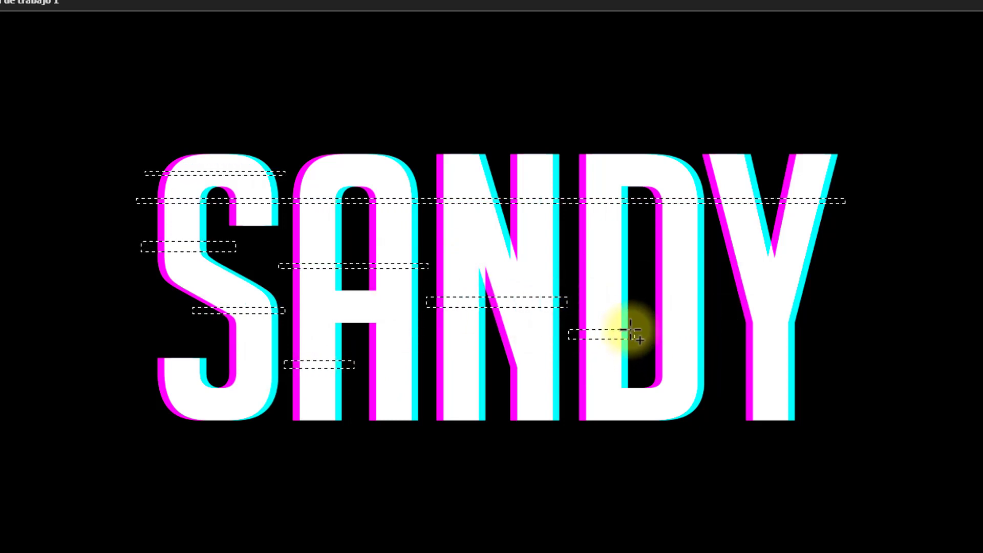
pyautogui.moveTo(572, 224); pyautogui.dragTo(596, 234)
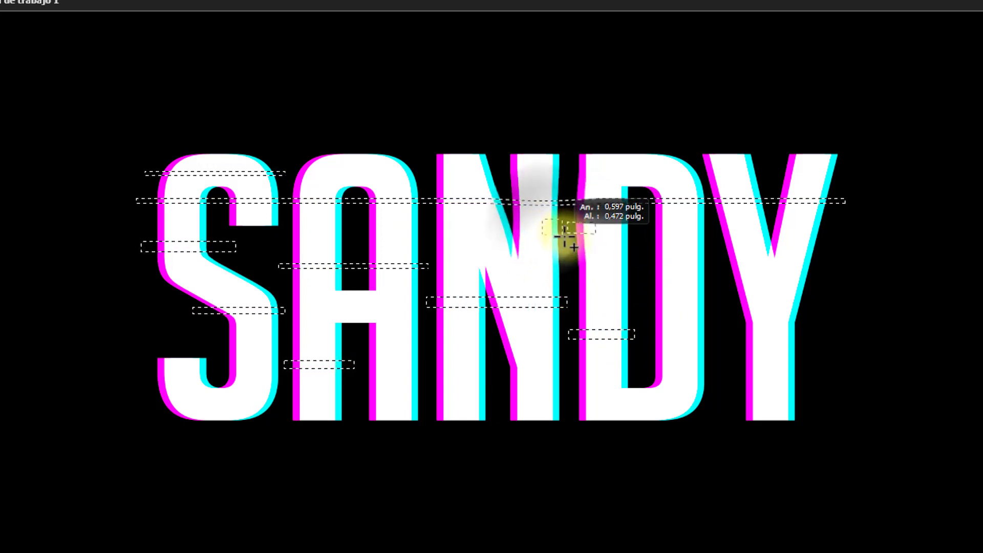
pyautogui.moveTo(395, 362); pyautogui.dragTo(426, 378)
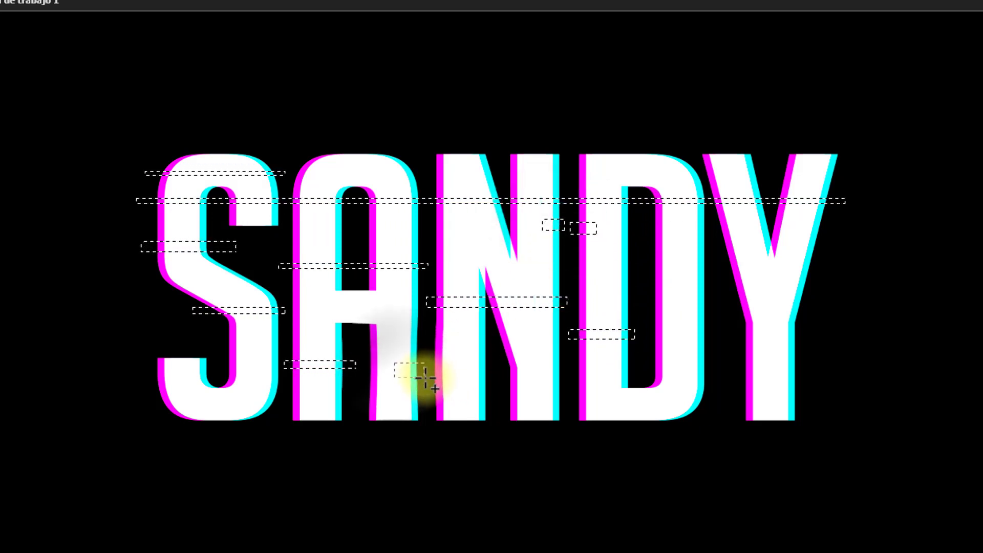
# - Add more thin strips across the S, Y, N and D
pyautogui.moveTo(261, 285); pyautogui.dragTo(227, 271)
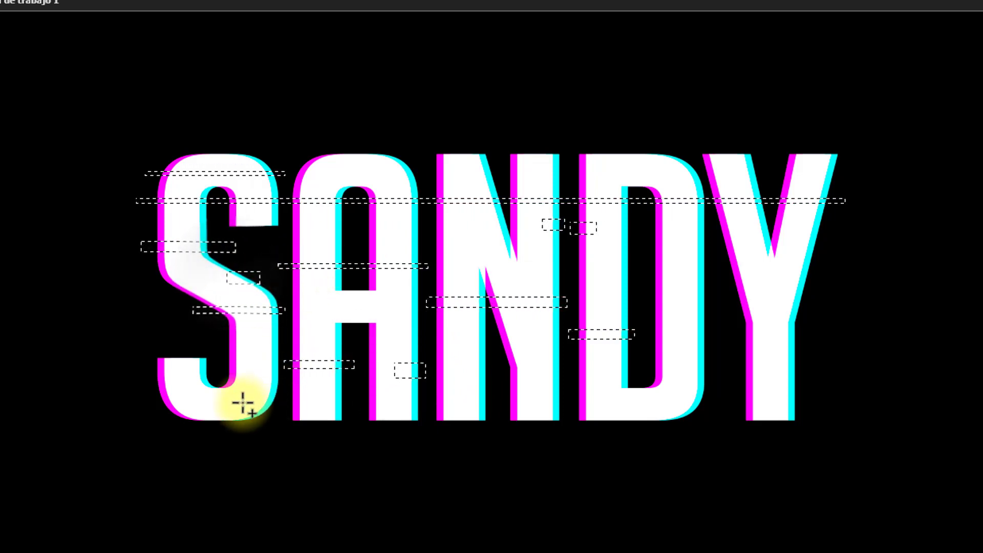
pyautogui.moveTo(240, 401); pyautogui.dragTo(280, 412)
pyautogui.moveTo(776, 348); pyautogui.dragTo(809, 359)
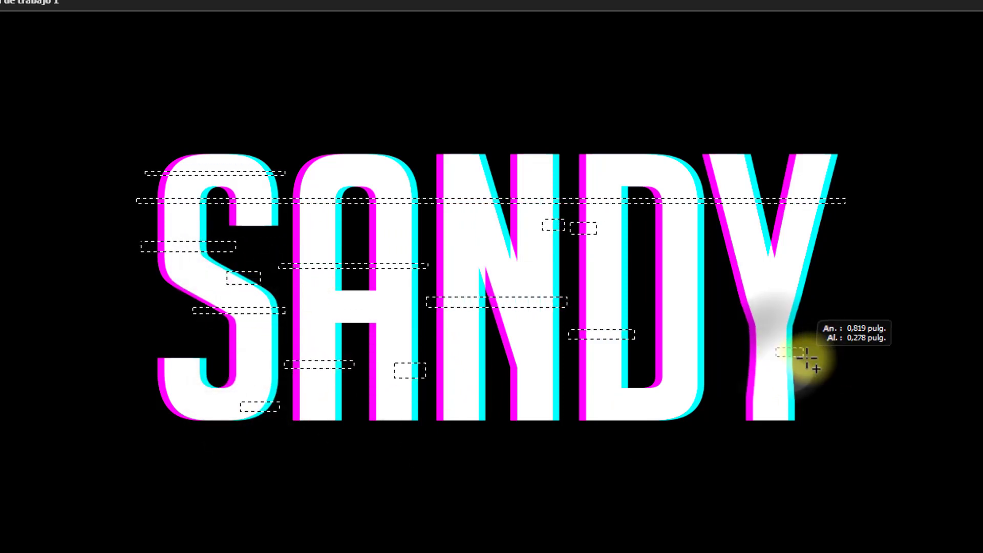
pyautogui.moveTo(798, 234); pyautogui.dragTo(835, 244)
pyautogui.moveTo(712, 316); pyautogui.dragTo(688, 300)
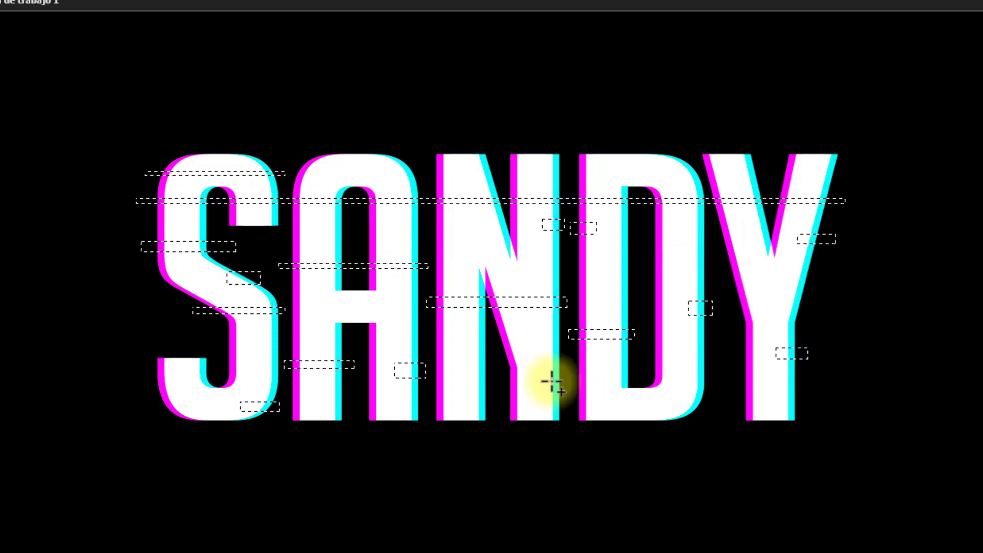
pyautogui.moveTo(544, 376); pyautogui.dragTo(566, 387)
pyautogui.moveTo(574, 266); pyautogui.dragTo(647, 272)
pyautogui.moveTo(651, 362); pyautogui.dragTo(808, 391)
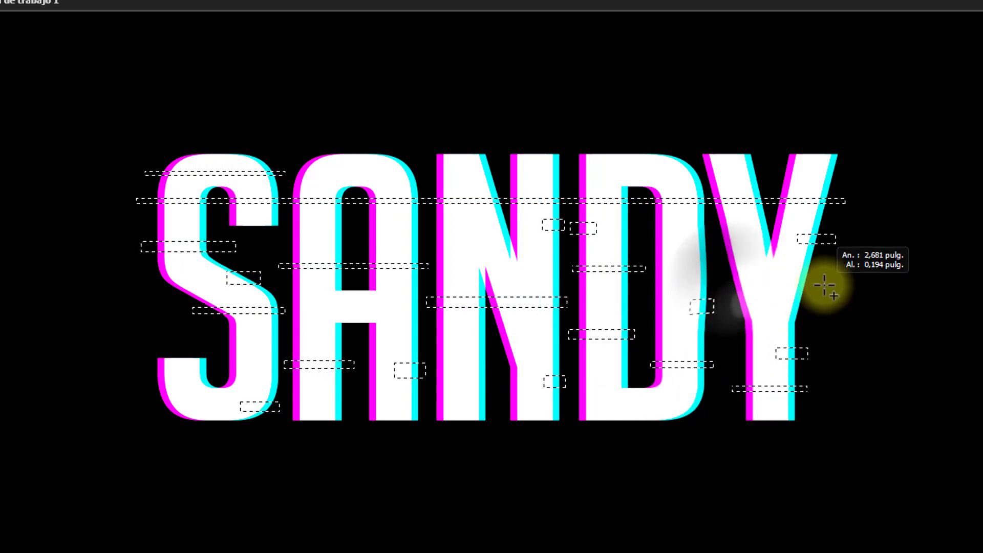
pyautogui.moveTo(722, 279); pyautogui.dragTo(825, 285)
pyautogui.moveTo(426, 340); pyautogui.dragTo(495, 347)
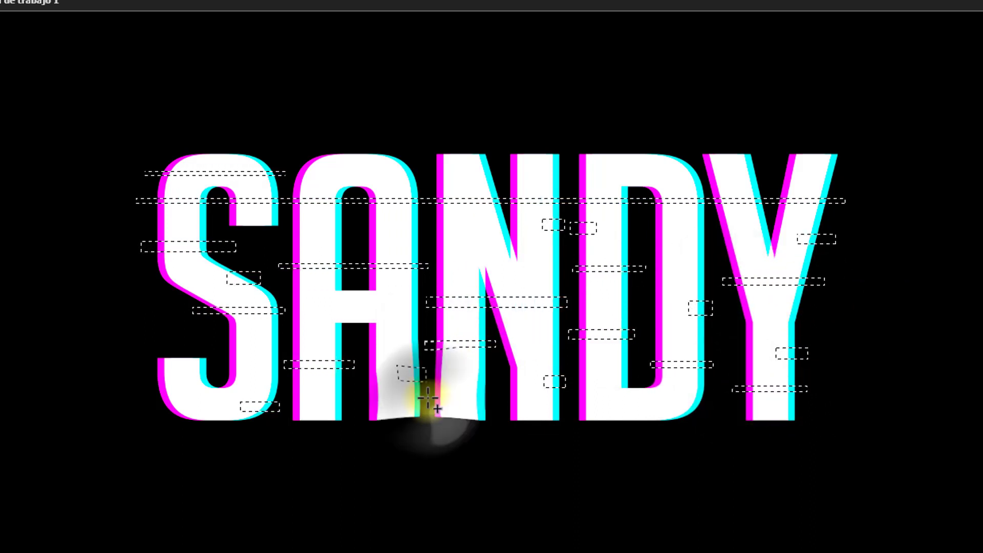
pyautogui.moveTo(428, 397); pyautogui.dragTo(495, 405)
# - Add strips on the A, N and D, along every letter top and the bottom of the D
pyautogui.moveTo(285, 326); pyautogui.dragTo(353, 334)
pyautogui.moveTo(357, 399); pyautogui.dragTo(419, 406)
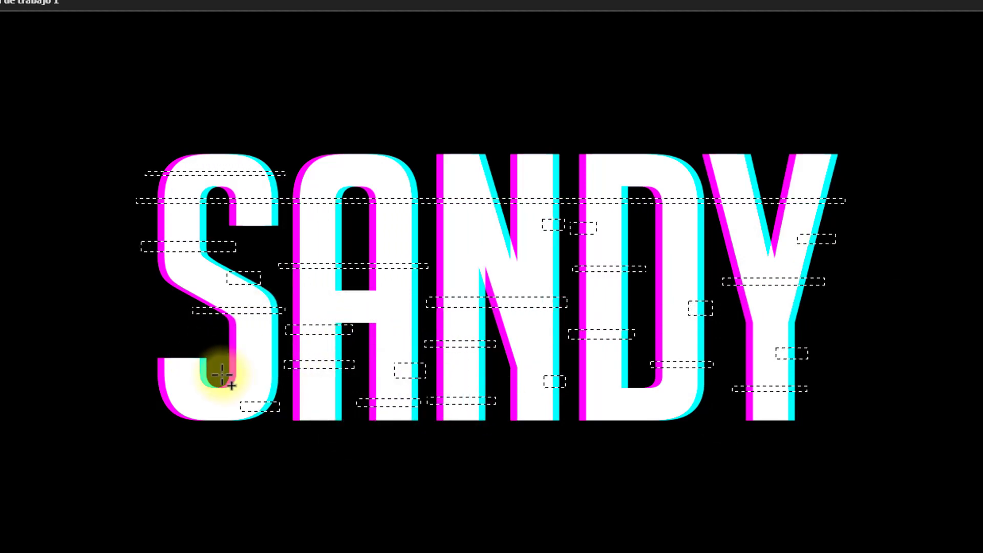
pyautogui.moveTo(222, 371)
pyautogui.mouseDown()
pyautogui.moveTo(272, 381)
pyautogui.moveTo(212, 369)
pyautogui.mouseUp()
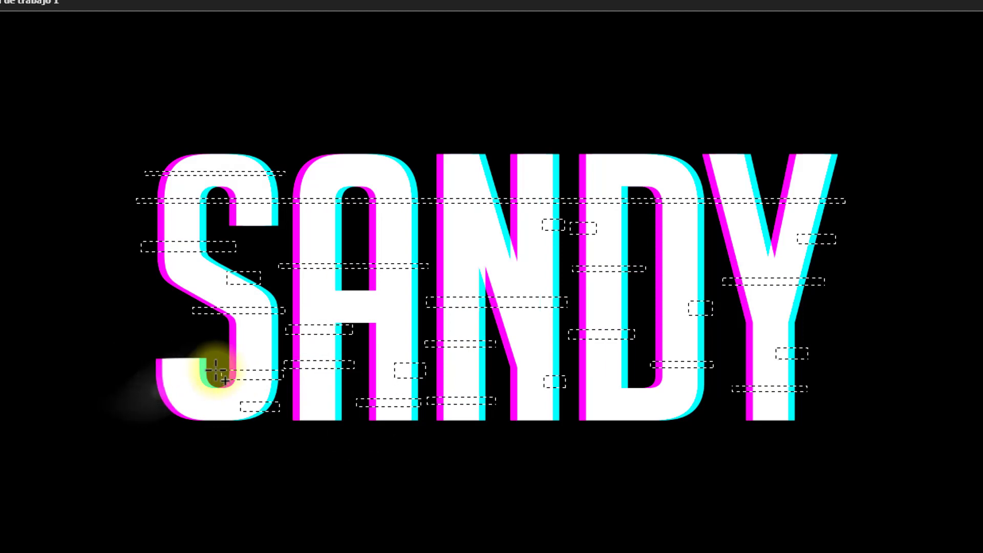
pyautogui.moveTo(276, 233); pyautogui.dragTo(347, 239)
pyautogui.moveTo(428, 229); pyautogui.dragTo(473, 233)
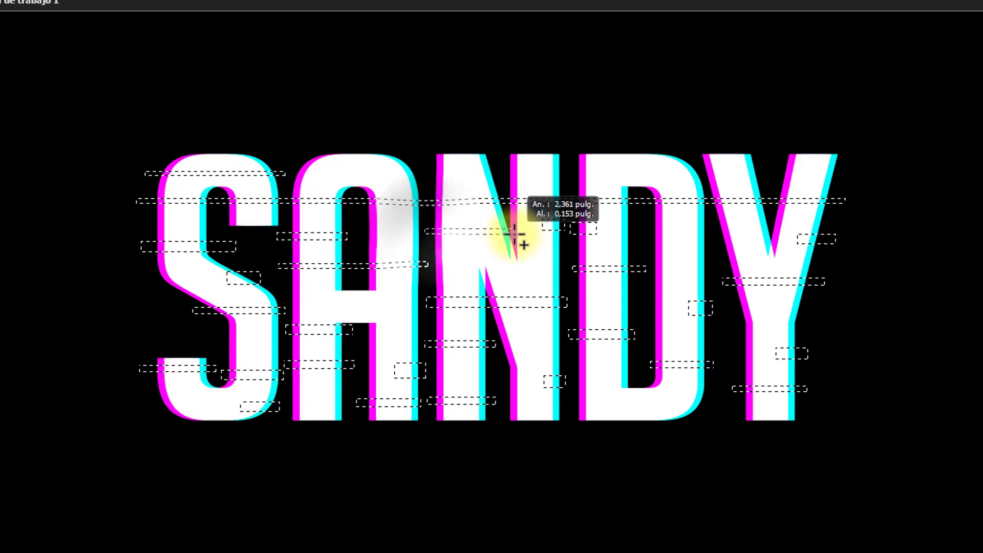
pyautogui.moveTo(649, 227); pyautogui.dragTo(712, 233)
pyautogui.moveTo(781, 161); pyautogui.dragTo(845, 165)
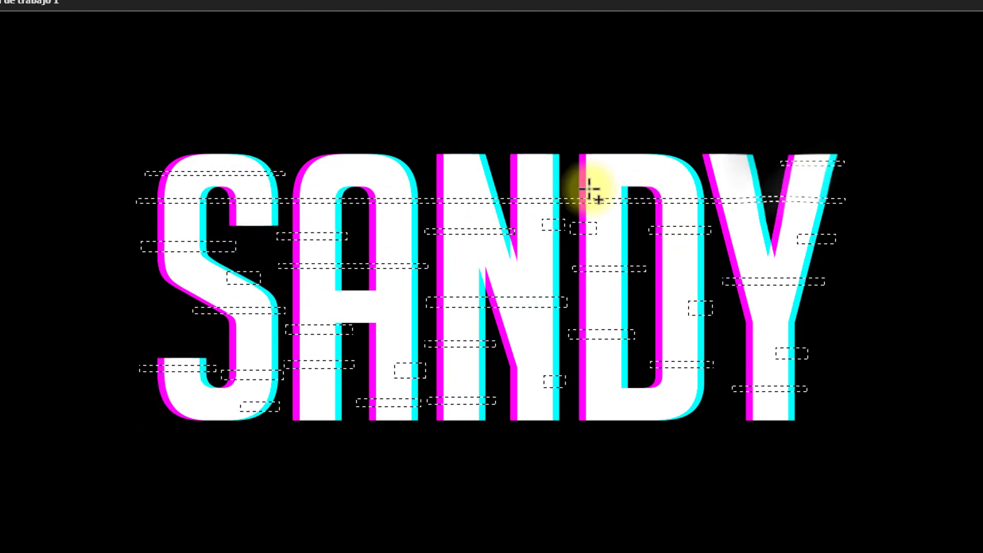
pyautogui.moveTo(568, 159); pyautogui.dragTo(696, 165)
pyautogui.moveTo(425, 160); pyautogui.dragTo(501, 165)
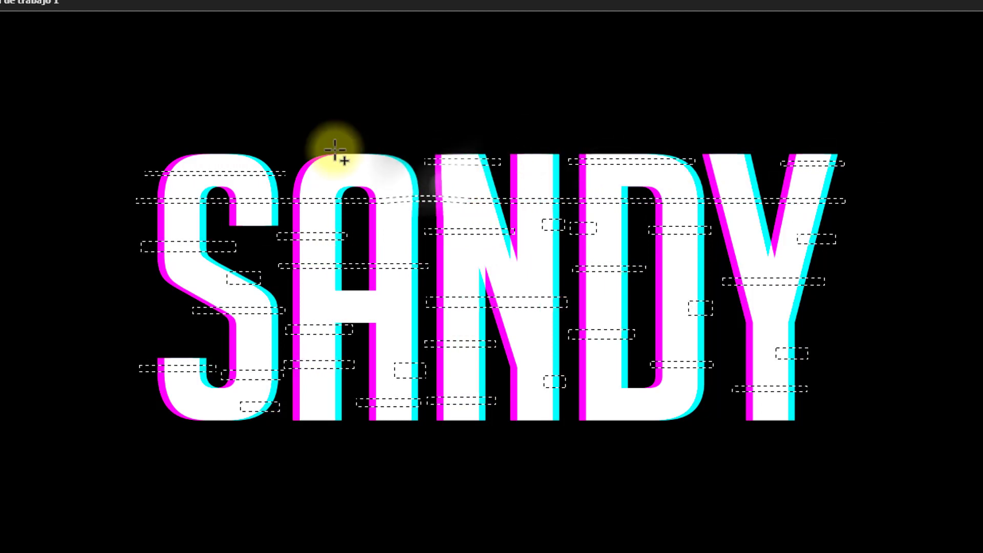
pyautogui.moveTo(291, 158); pyautogui.dragTo(353, 165)
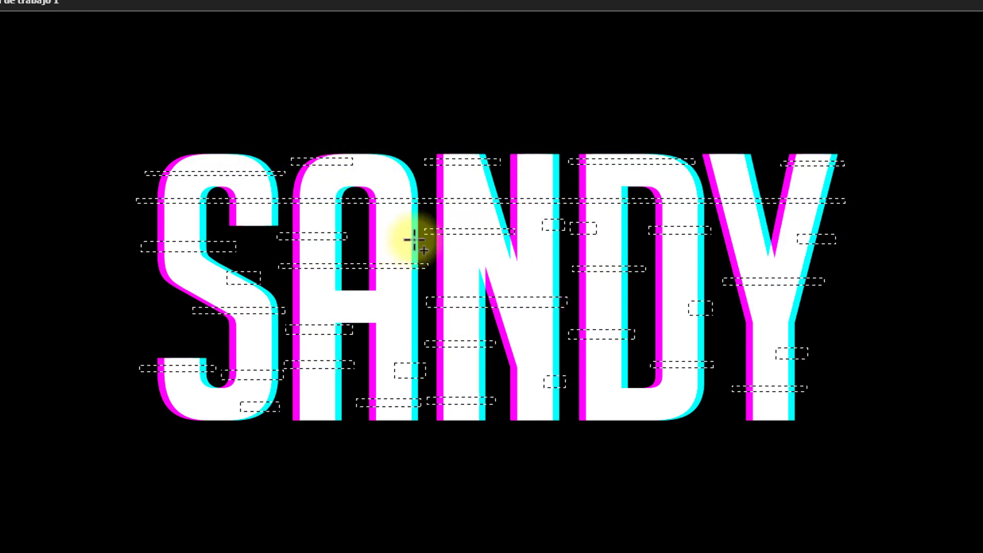
pyautogui.moveTo(570, 399); pyautogui.dragTo(707, 404)
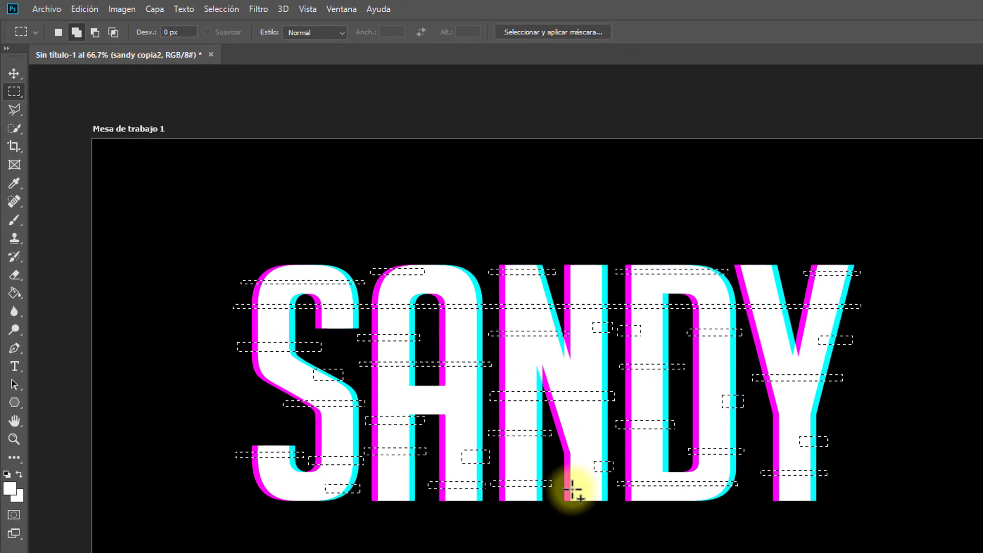
# - Nudge the selected strips four steps right with the Move tool, then deselect
pyautogui.click(14, 79)
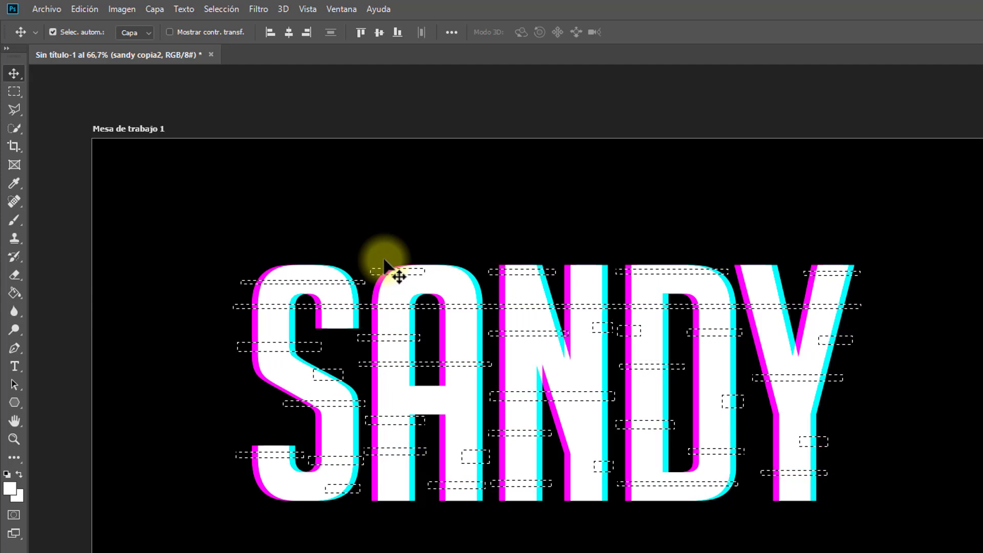
pyautogui.press('Right')
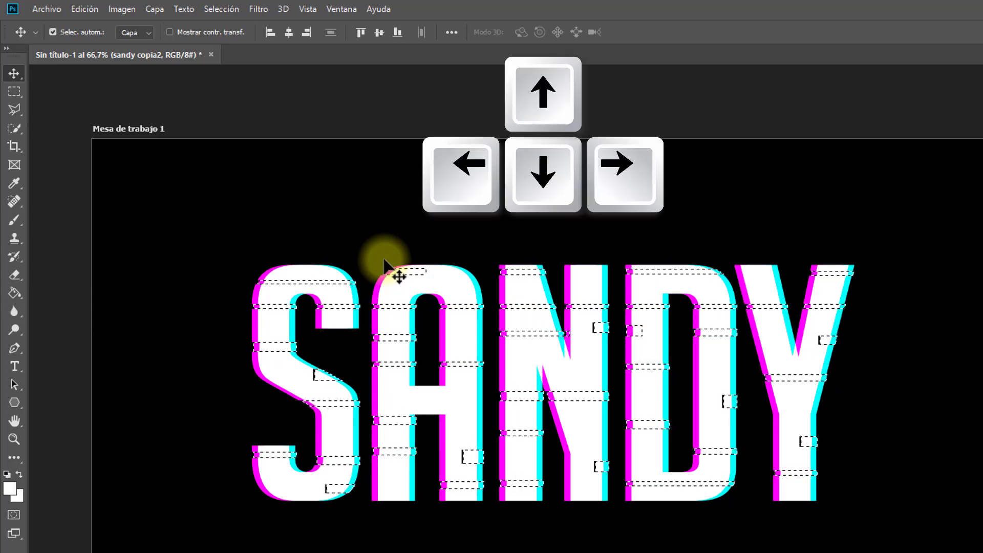
pyautogui.press('Right')
pyautogui.press('Right')
pyautogui.press('Right')
pyautogui.press('Right')
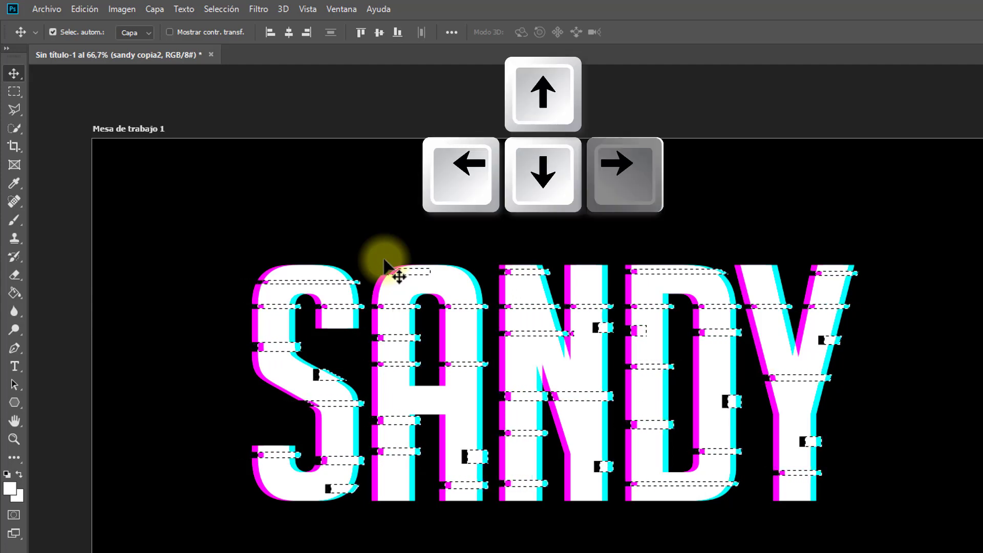
pyautogui.press('Right')
pyautogui.press('Right')
pyautogui.press('Right')
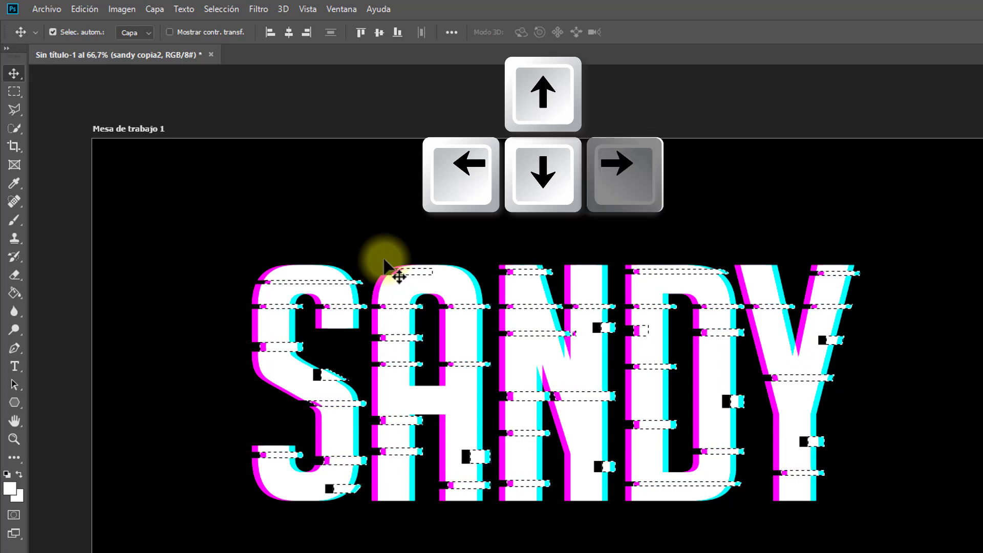
pyautogui.press('Right')
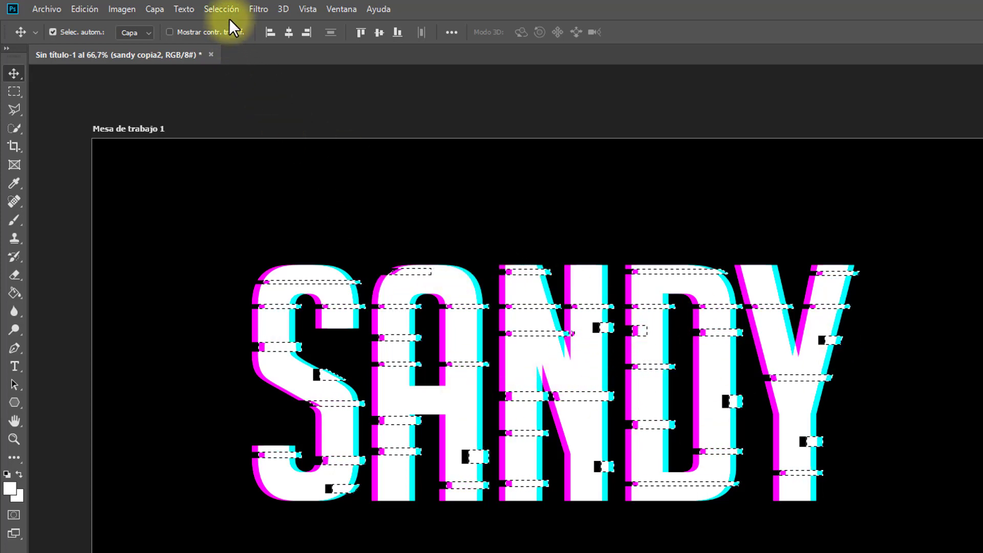
pyautogui.click(222, 7)
pyautogui.click(246, 38)
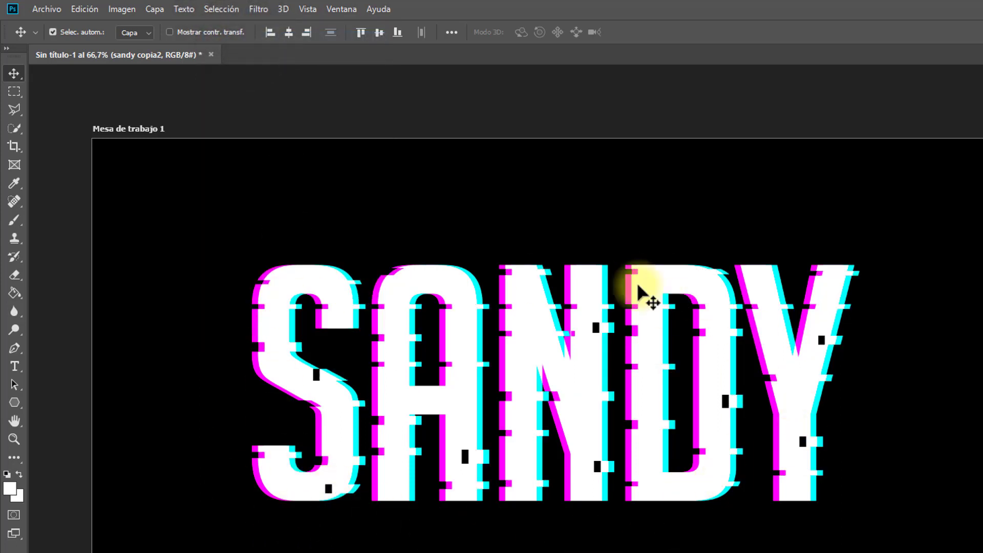
# - With the Rectangular Marquee, select thin horizontal strips across the S and A
pyautogui.click(19, 93)
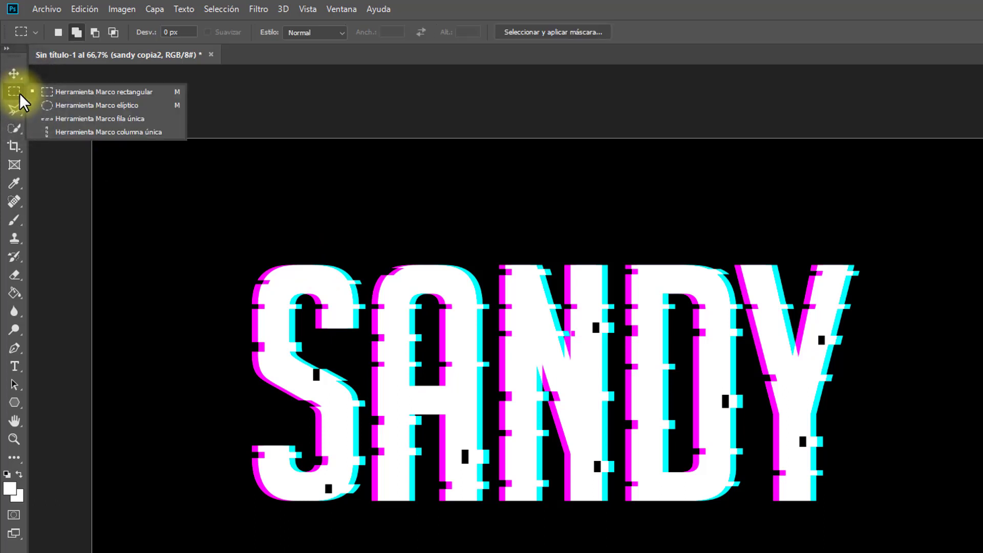
pyautogui.click(54, 91)
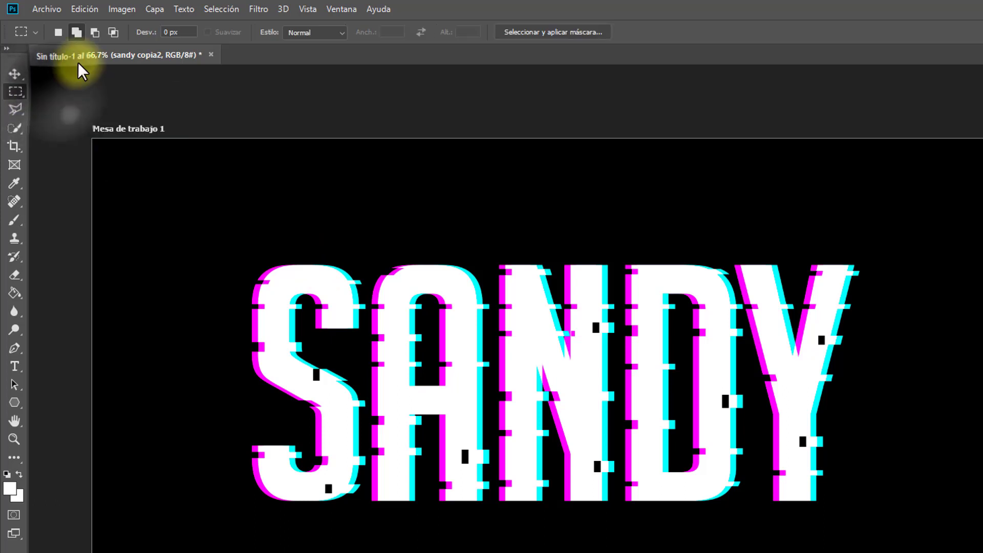
pyautogui.moveTo(242, 323); pyautogui.dragTo(305, 328)
pyautogui.moveTo(242, 368); pyautogui.dragTo(270, 375)
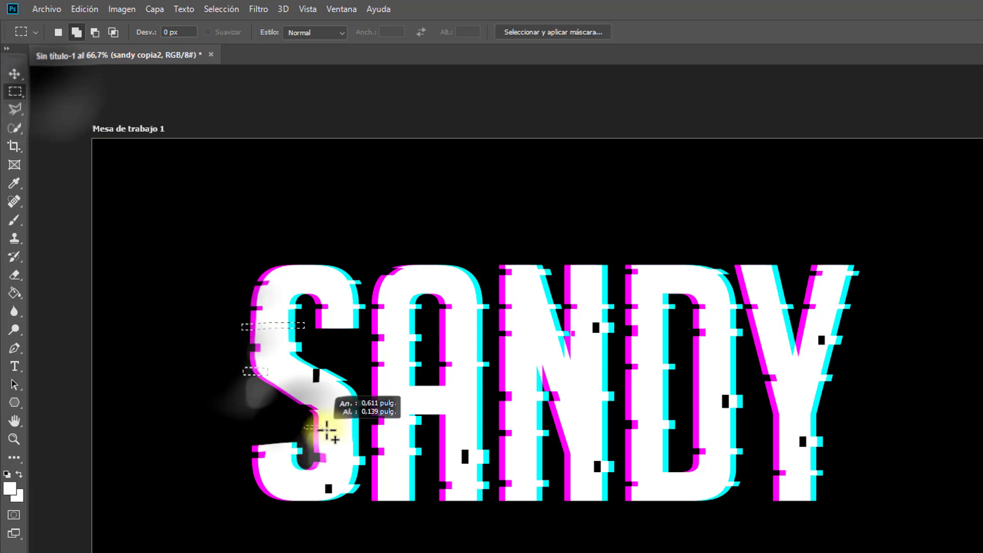
pyautogui.moveTo(304, 426); pyautogui.dragTo(333, 429)
pyautogui.moveTo(367, 438); pyautogui.dragTo(421, 442)
pyautogui.moveTo(233, 475); pyautogui.dragTo(364, 481)
pyautogui.moveTo(362, 492); pyautogui.dragTo(410, 497)
pyautogui.moveTo(426, 321); pyautogui.dragTo(490, 324)
pyautogui.moveTo(365, 389); pyautogui.dragTo(490, 395)
# - Add thin strips across the N, D, Y and lower letters
pyautogui.moveTo(493, 351); pyautogui.dragTo(616, 357)
pyautogui.moveTo(493, 413); pyautogui.dragTo(615, 419)
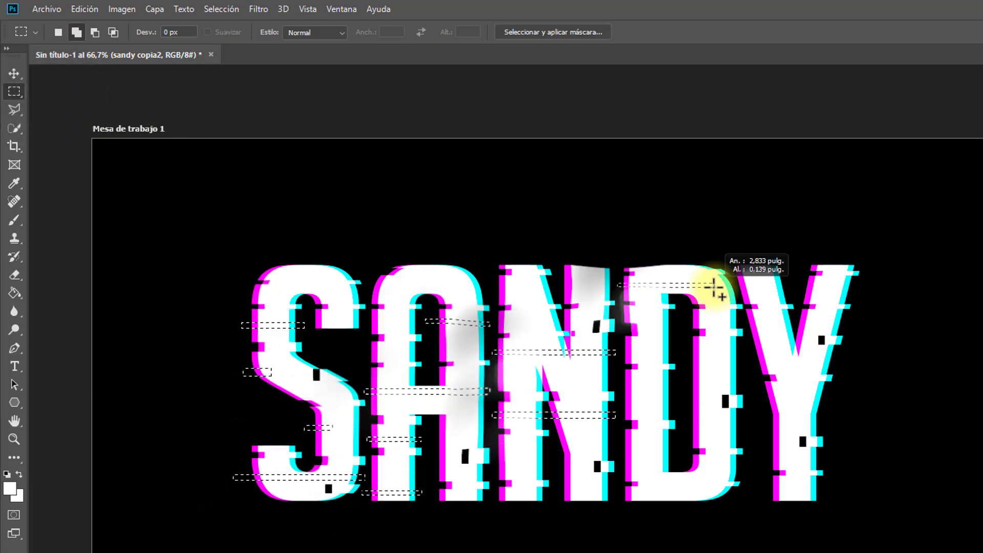
pyautogui.moveTo(617, 283); pyautogui.dragTo(737, 288)
pyautogui.moveTo(619, 386); pyautogui.dragTo(743, 390)
pyautogui.moveTo(671, 450); pyautogui.dragTo(673, 451)
pyautogui.moveTo(761, 403); pyautogui.dragTo(842, 409)
pyautogui.moveTo(747, 353); pyautogui.dragTo(845, 358)
pyautogui.moveTo(794, 285); pyautogui.dragTo(869, 291)
pyautogui.moveTo(683, 425); pyautogui.dragTo(741, 430)
pyautogui.moveTo(620, 466); pyautogui.dragTo(679, 469)
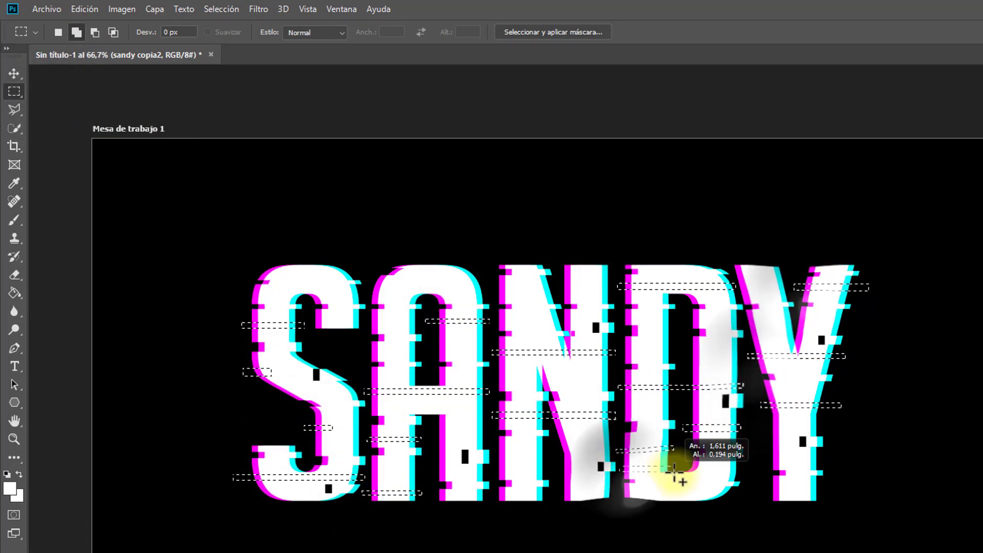
pyautogui.moveTo(557, 484); pyautogui.dragTo(613, 488)
# - Add strips over the upper letters and more slices across the D and Y
pyautogui.moveTo(429, 338); pyautogui.dragTo(489, 342)
pyautogui.moveTo(368, 310)
pyautogui.mouseDown()
pyautogui.moveTo(421, 314)
pyautogui.moveTo(489, 299)
pyautogui.mouseUp()
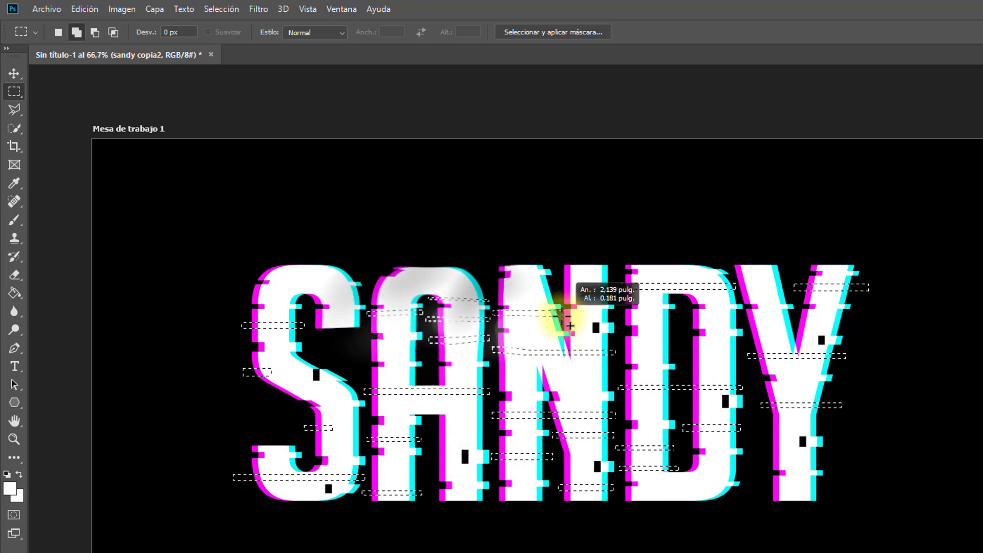
pyautogui.moveTo(555, 293); pyautogui.dragTo(681, 315)
pyautogui.moveTo(708, 313); pyautogui.dragTo(743, 317)
pyautogui.moveTo(683, 296); pyautogui.dragTo(792, 300)
pyautogui.moveTo(741, 310); pyautogui.dragTo(855, 313)
pyautogui.moveTo(240, 295); pyautogui.dragTo(364, 317)
pyautogui.moveTo(670, 494)
pyautogui.mouseDown()
pyautogui.moveTo(728, 508)
pyautogui.moveTo(834, 492)
pyautogui.mouseUp()
pyautogui.moveTo(762, 445); pyautogui.dragTo(784, 453)
pyautogui.moveTo(619, 399); pyautogui.dragTo(675, 405)
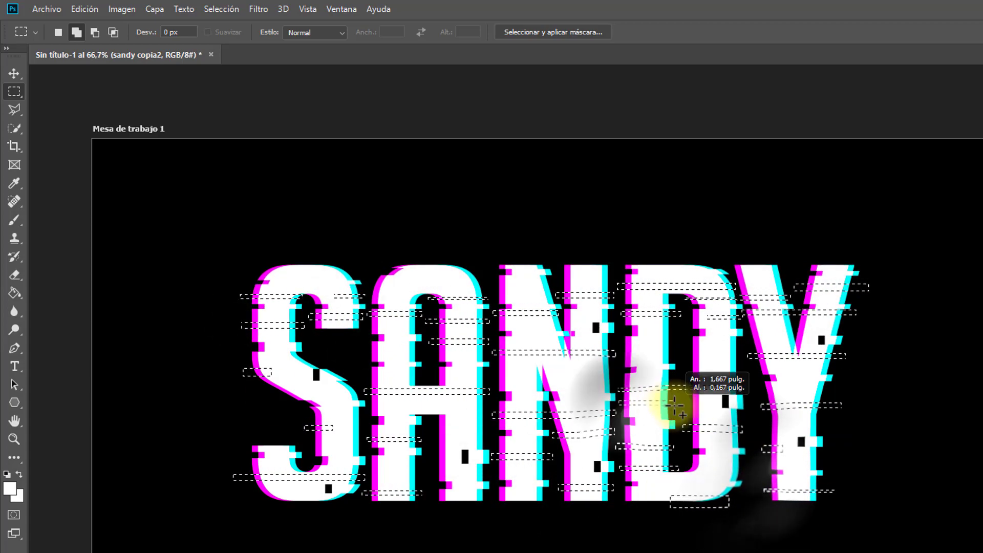
pyautogui.moveTo(687, 352); pyautogui.dragTo(744, 359)
# - Add final slices over the S, A and N and along the letter tops
pyautogui.moveTo(262, 385); pyautogui.dragTo(291, 394)
pyautogui.moveTo(252, 488); pyautogui.dragTo(283, 494)
pyautogui.moveTo(395, 468); pyautogui.dragTo(486, 478)
pyautogui.moveTo(429, 426); pyautogui.dragTo(489, 429)
pyautogui.moveTo(491, 374); pyautogui.dragTo(609, 378)
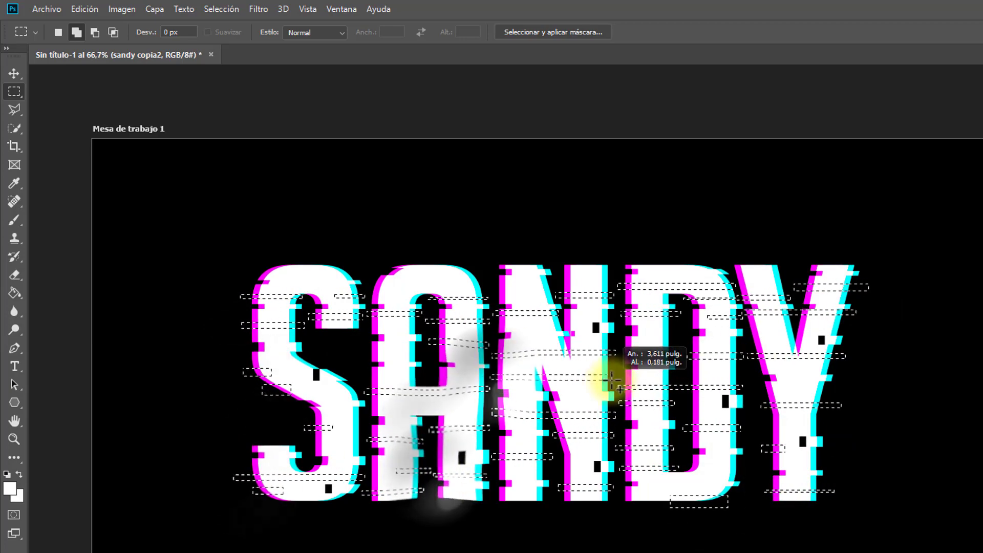
pyautogui.moveTo(428, 262); pyautogui.dragTo(558, 284)
pyautogui.moveTo(256, 262); pyautogui.dragTo(313, 270)
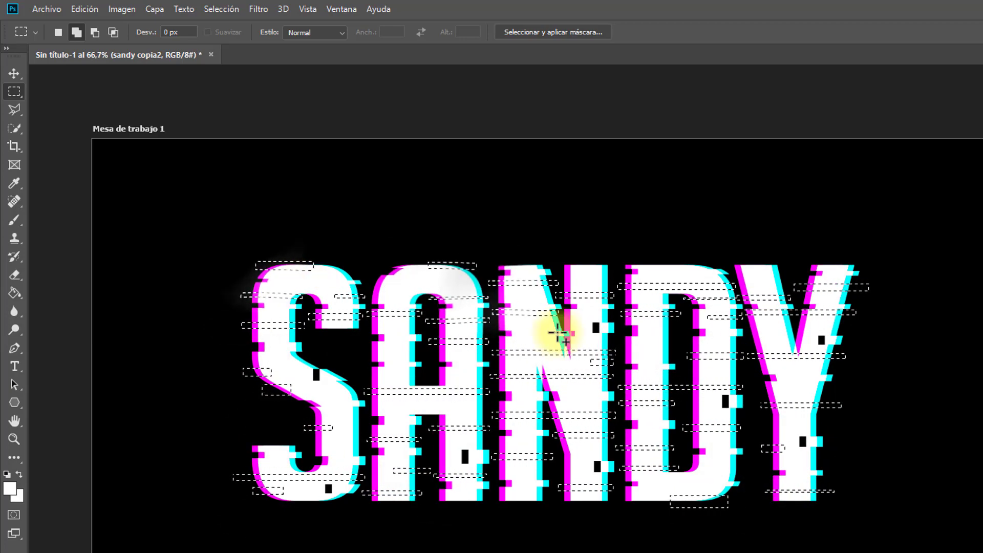
pyautogui.moveTo(730, 266); pyautogui.dragTo(787, 272)
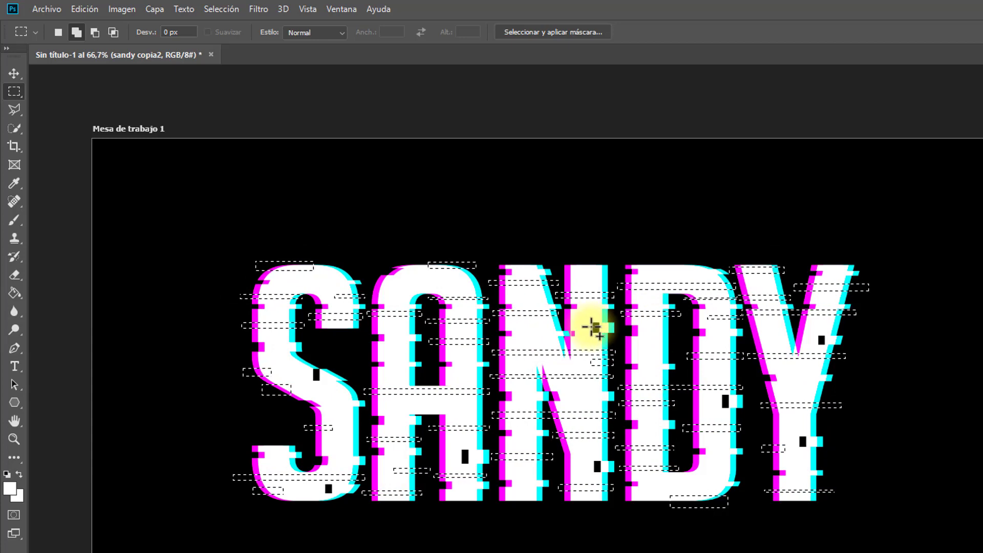
# - Nudge the new strips two steps left with the Move tool, then deselect
pyautogui.click(14, 73)
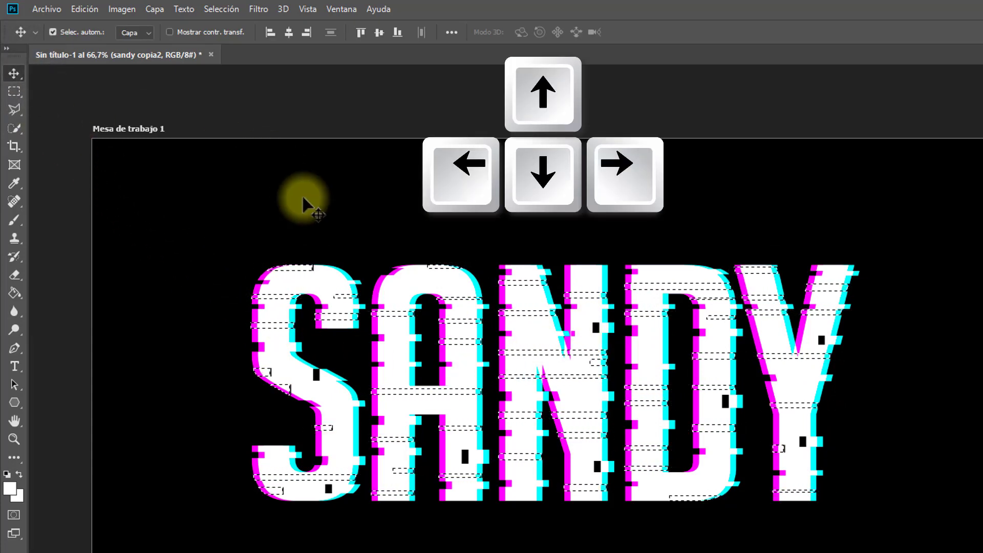
pyautogui.press('Left')
pyautogui.press('Left')
pyautogui.press('Left')
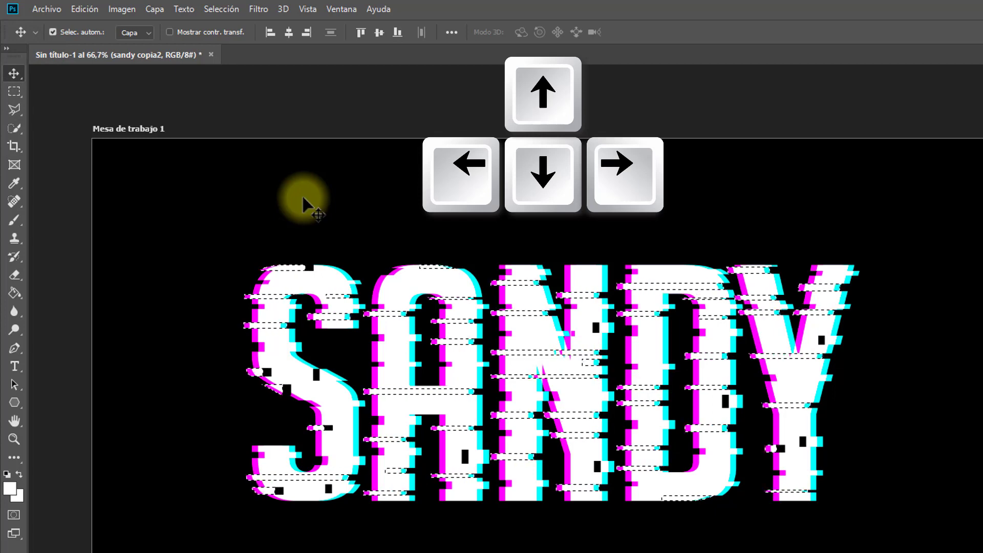
pyautogui.press('Left')
pyautogui.press('Left')
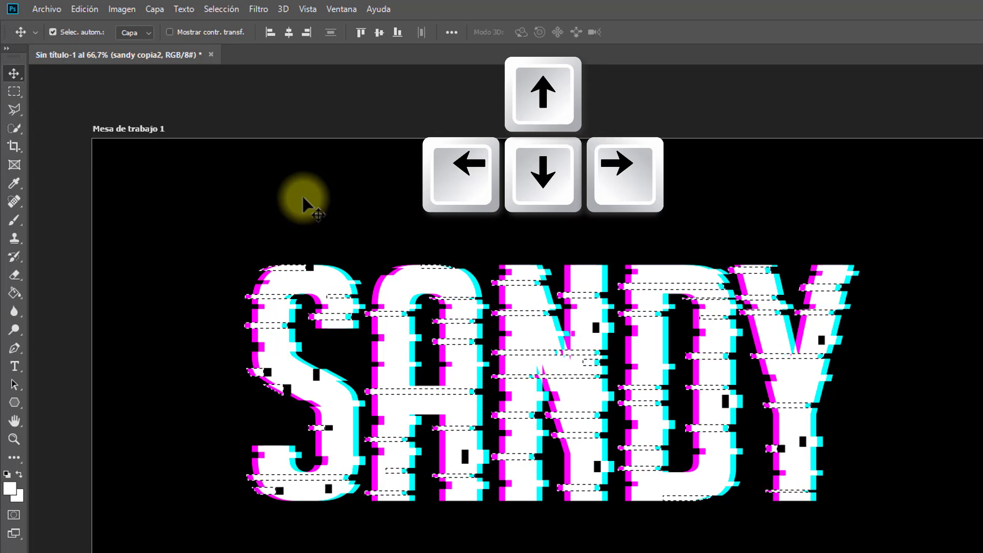
pyautogui.click(227, 10)
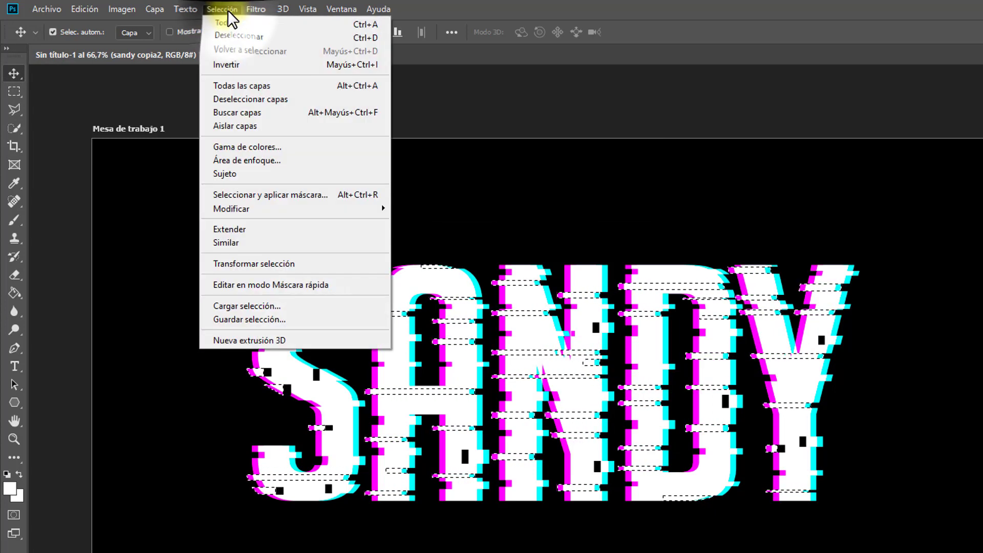
pyautogui.click(287, 39)
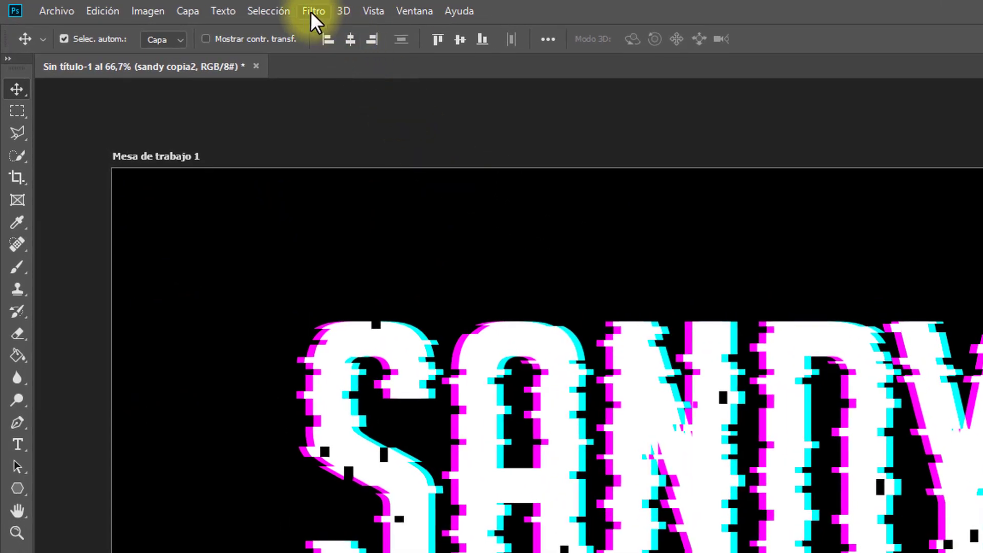
# - Choose Textura > Granulado in the Filter Gallery and set contrast to about 50
pyautogui.click(312, 11)
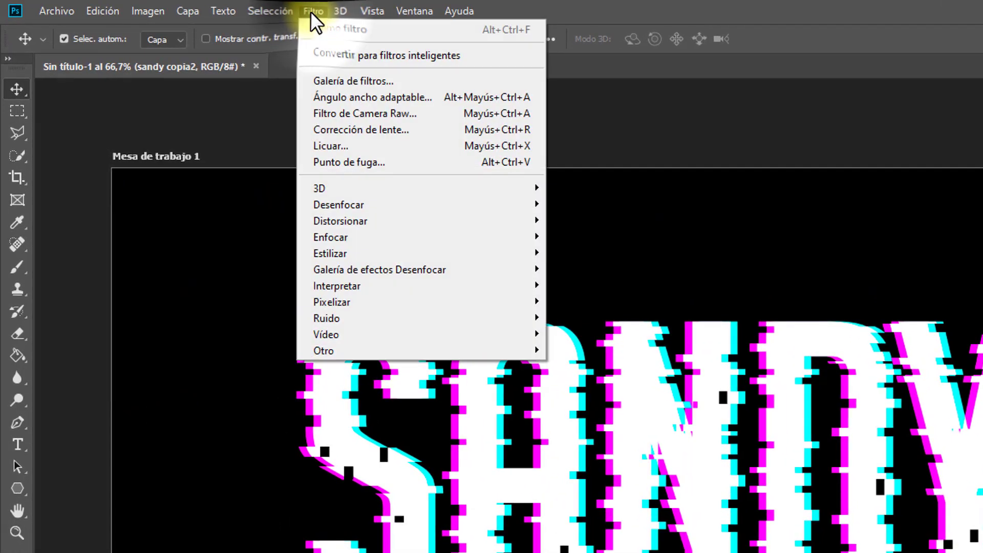
pyautogui.click(355, 79)
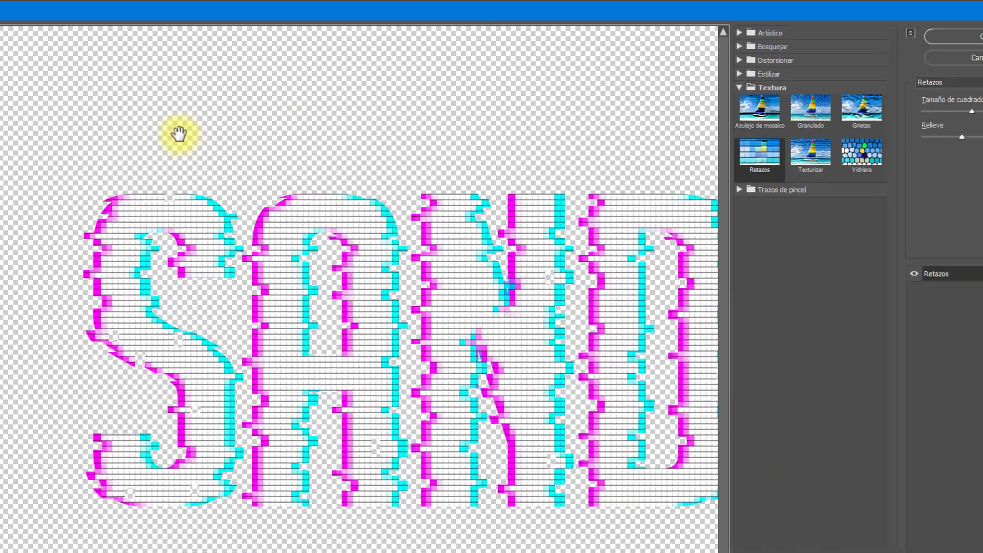
pyautogui.click(740, 88)
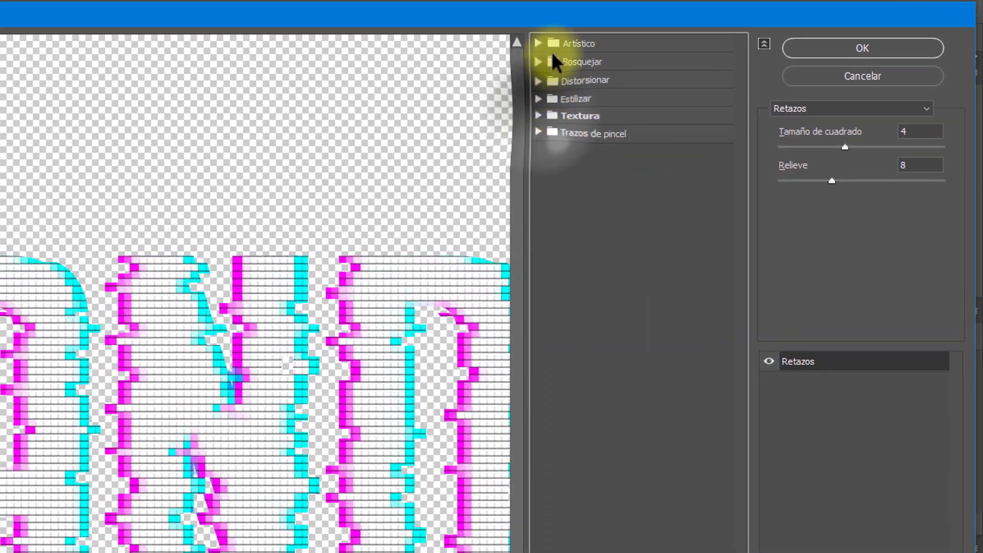
pyautogui.click(540, 116)
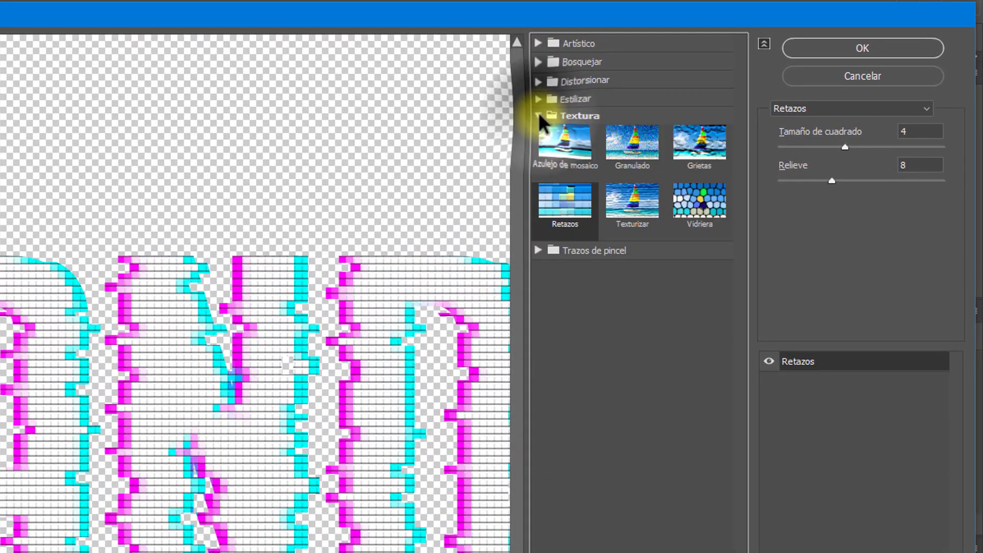
pyautogui.click(638, 159)
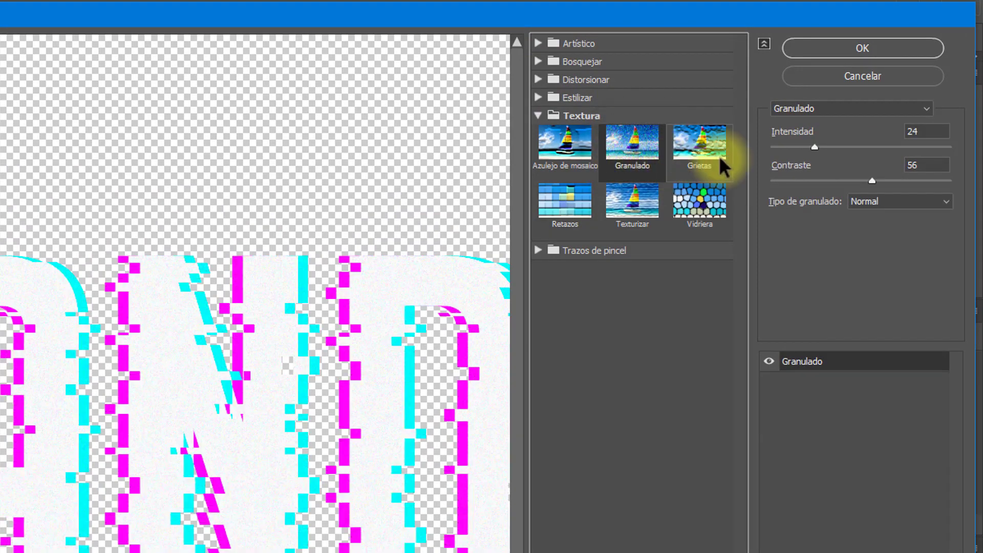
pyautogui.moveTo(814, 147); pyautogui.dragTo(927, 147)
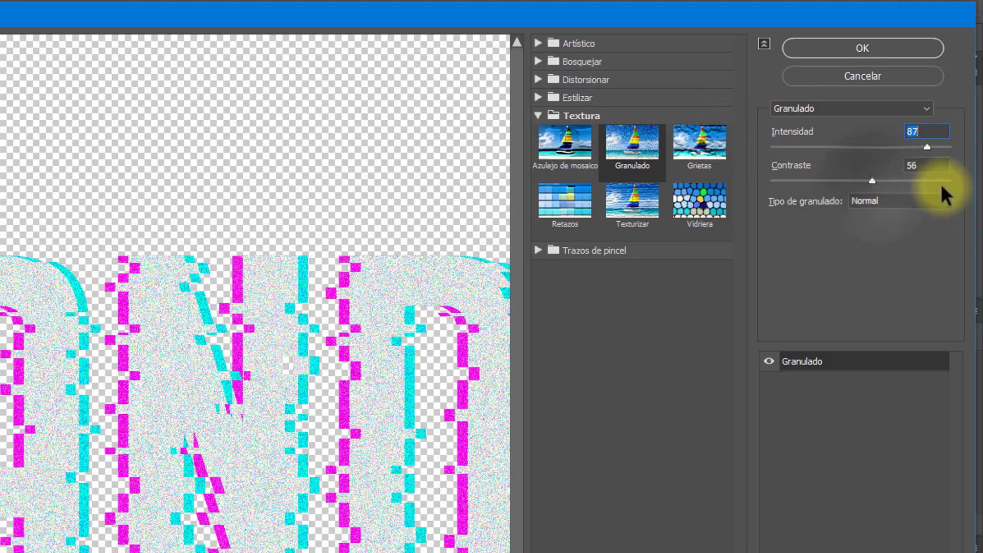
pyautogui.press('Tab')
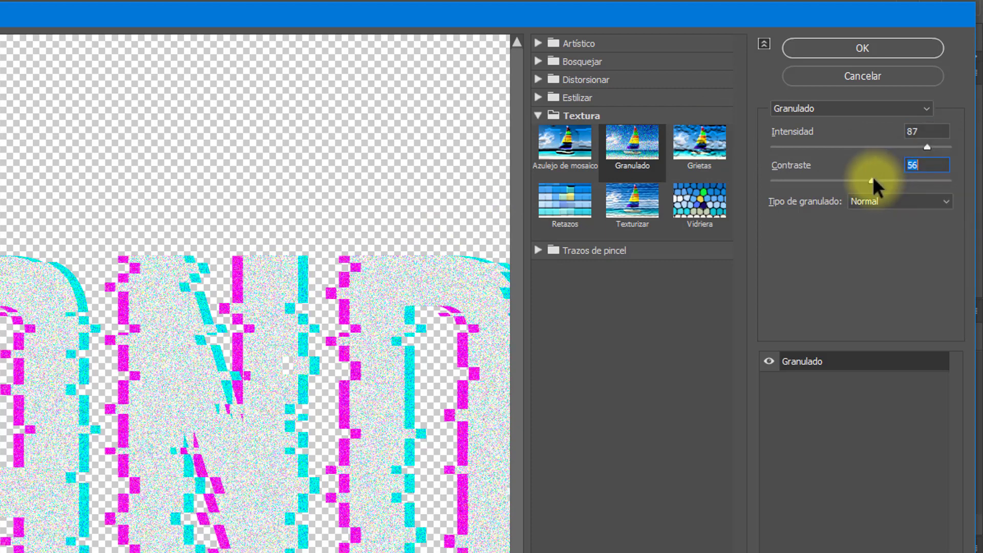
pyautogui.moveTo(871, 180); pyautogui.dragTo(861, 178)
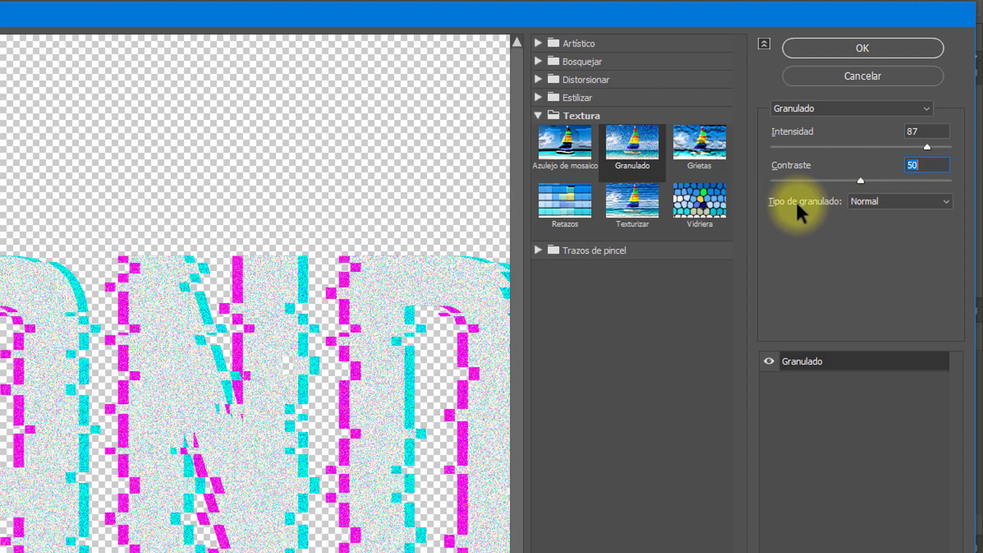
# - Settle on Normal grain type with intensity 40 and apply the filter
pyautogui.click(870, 202)
pyautogui.click(870, 227)
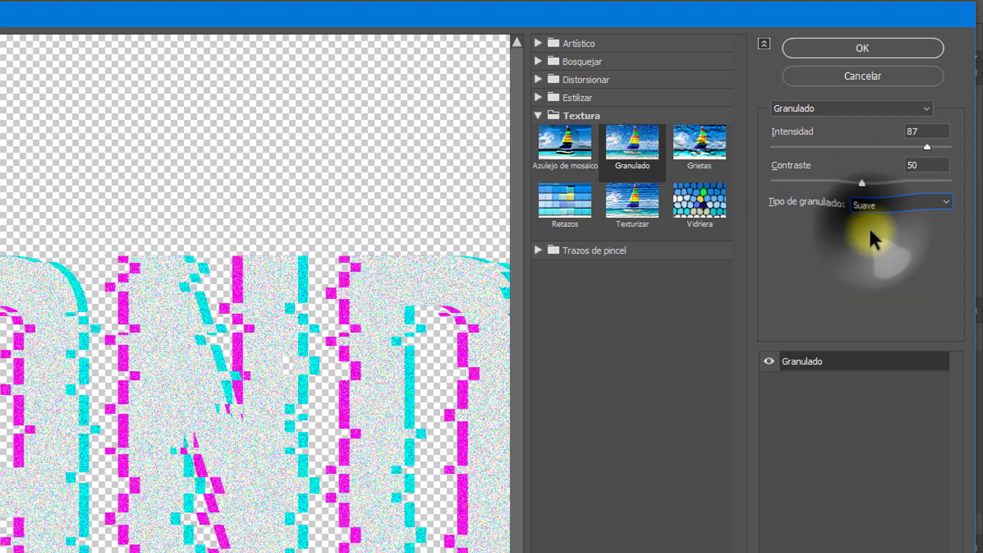
pyautogui.click(873, 204)
pyautogui.click(868, 241)
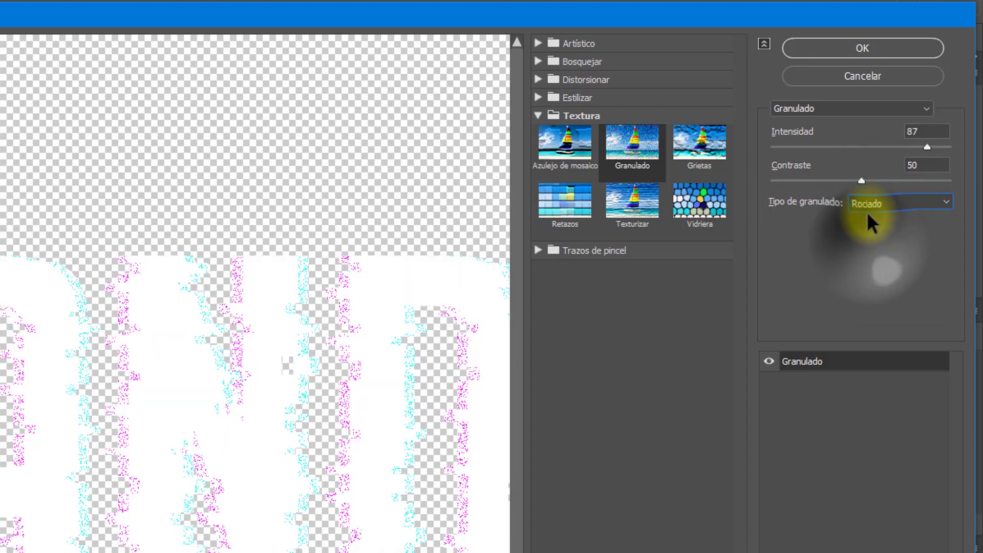
pyautogui.click(866, 202)
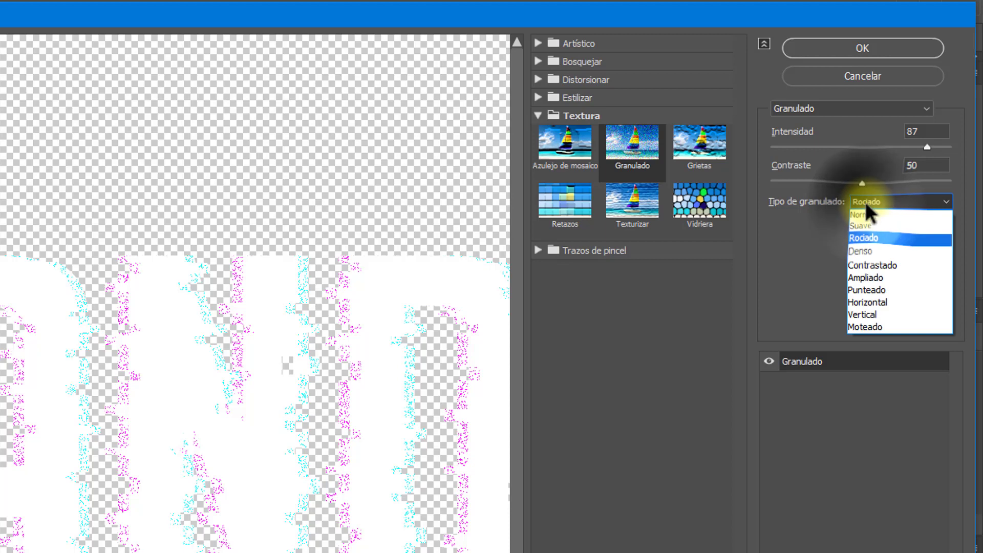
pyautogui.click(867, 302)
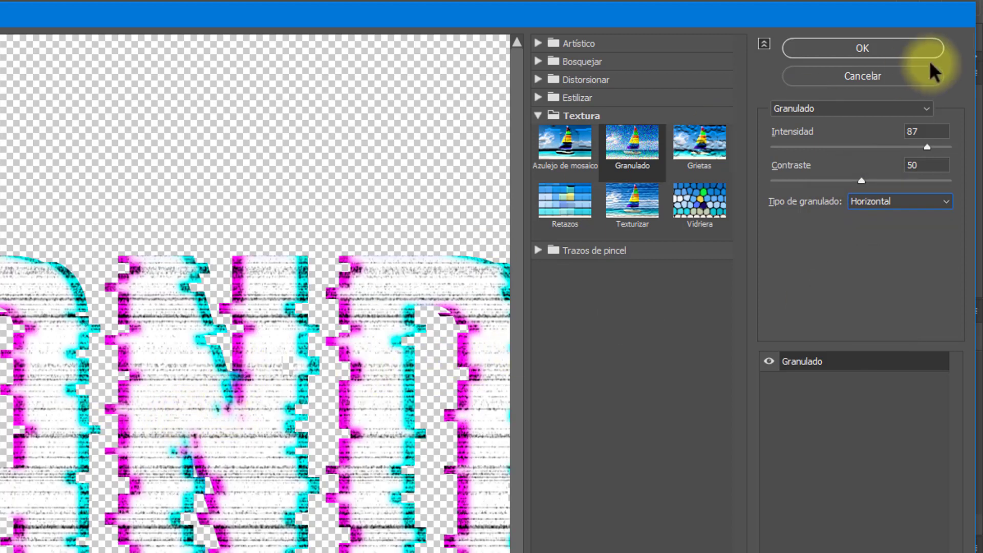
pyautogui.click(872, 201)
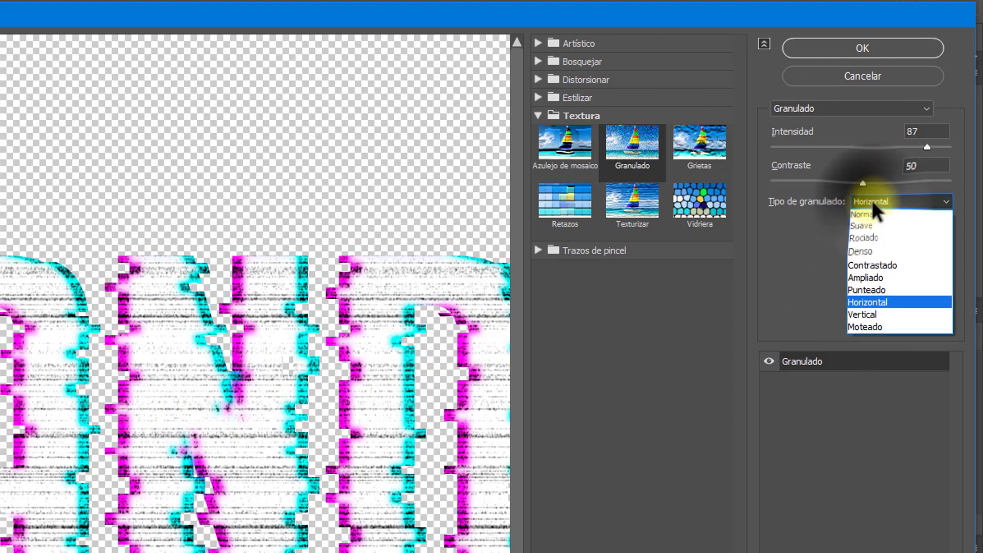
pyautogui.click(871, 216)
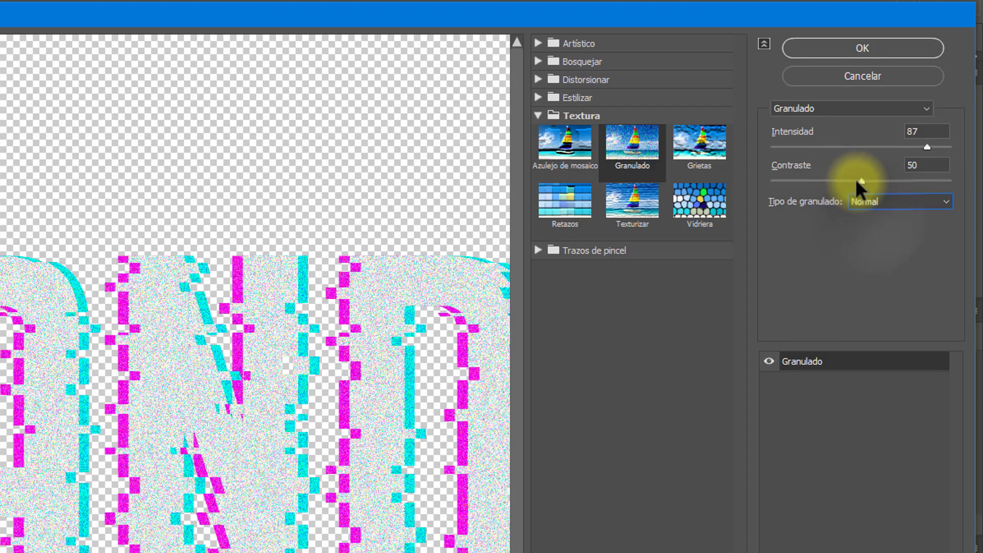
pyautogui.moveTo(855, 146)
pyautogui.mouseDown()
pyautogui.moveTo(834, 147)
pyautogui.moveTo(843, 147)
pyautogui.mouseUp()
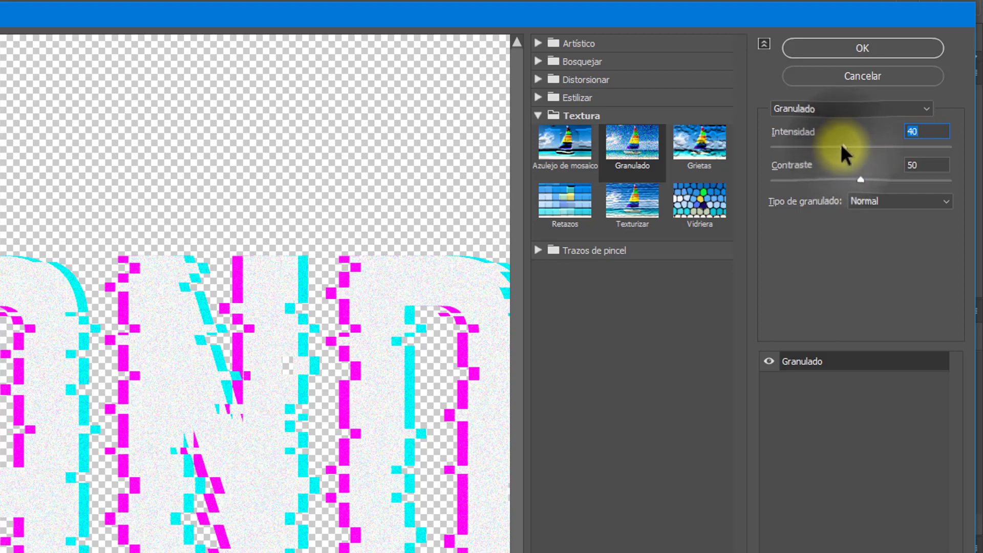
pyautogui.click(875, 49)
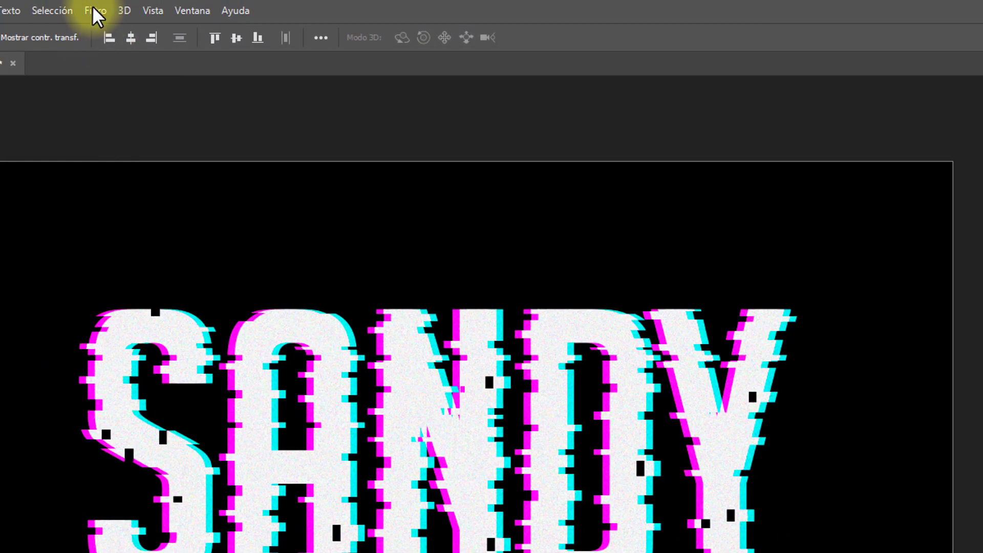
# - Apply Granulado grain to the background layer Capa 1 at intensity 26, contrast 50
pyautogui.click(96, 11)
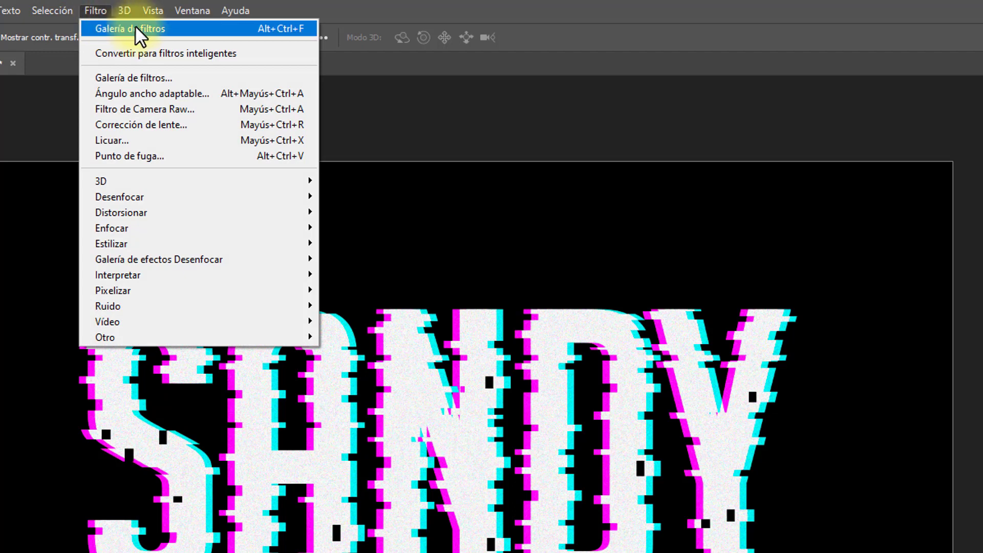
pyautogui.click(185, 28)
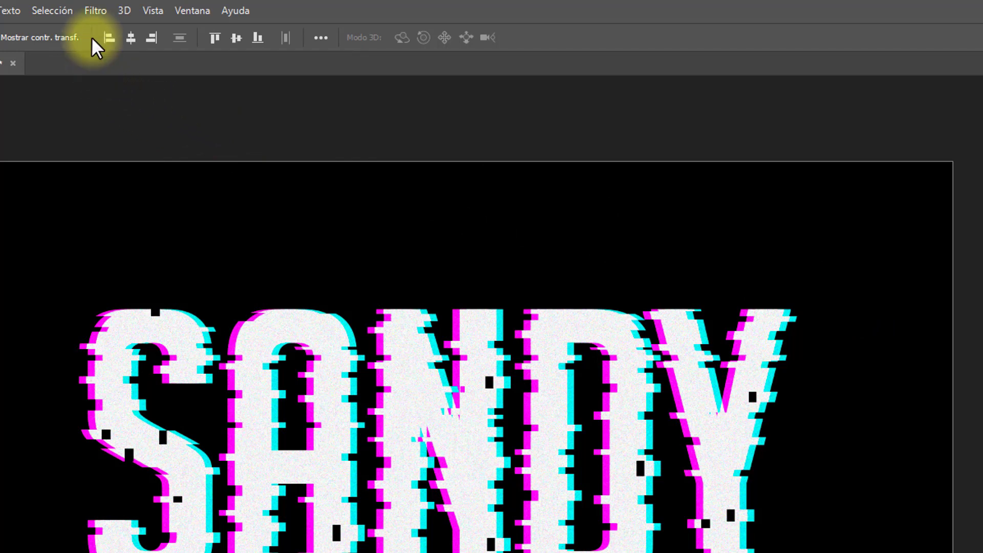
pyautogui.click(98, 8)
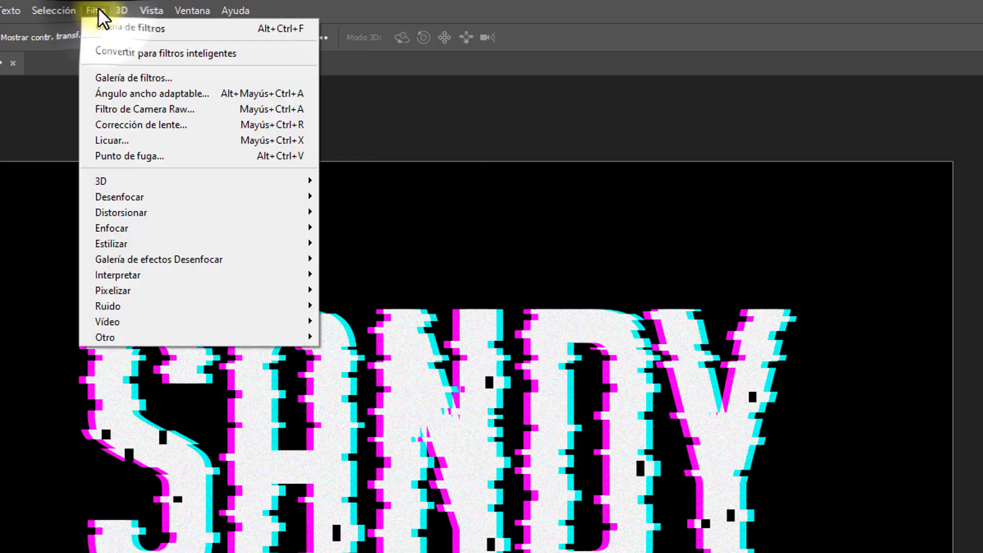
pyautogui.click(175, 76)
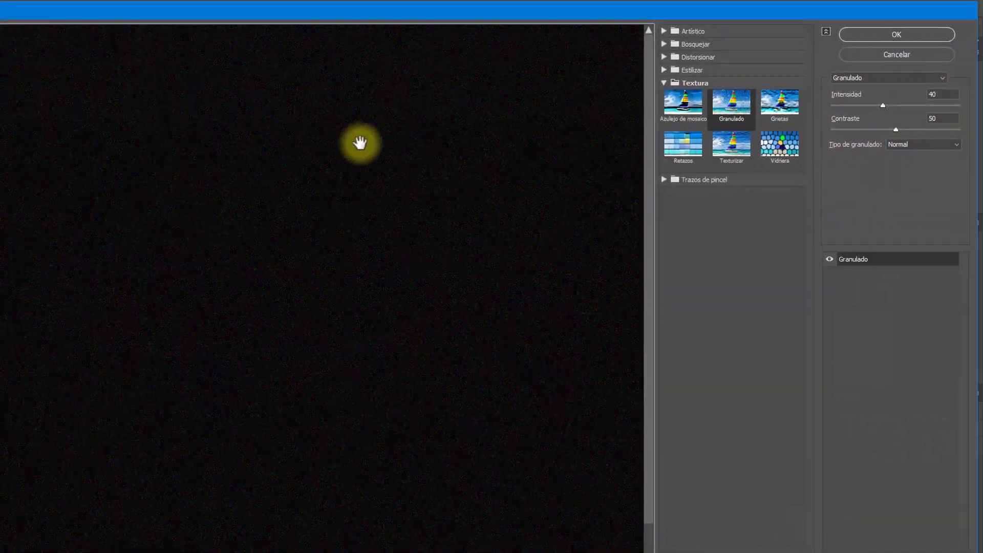
pyautogui.click(863, 104)
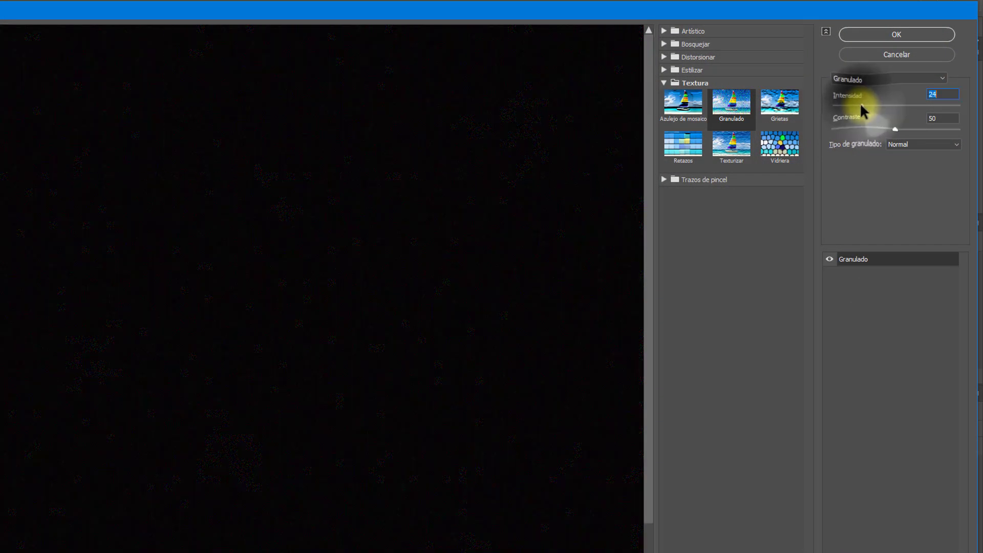
pyautogui.moveTo(863, 104); pyautogui.dragTo(863, 106)
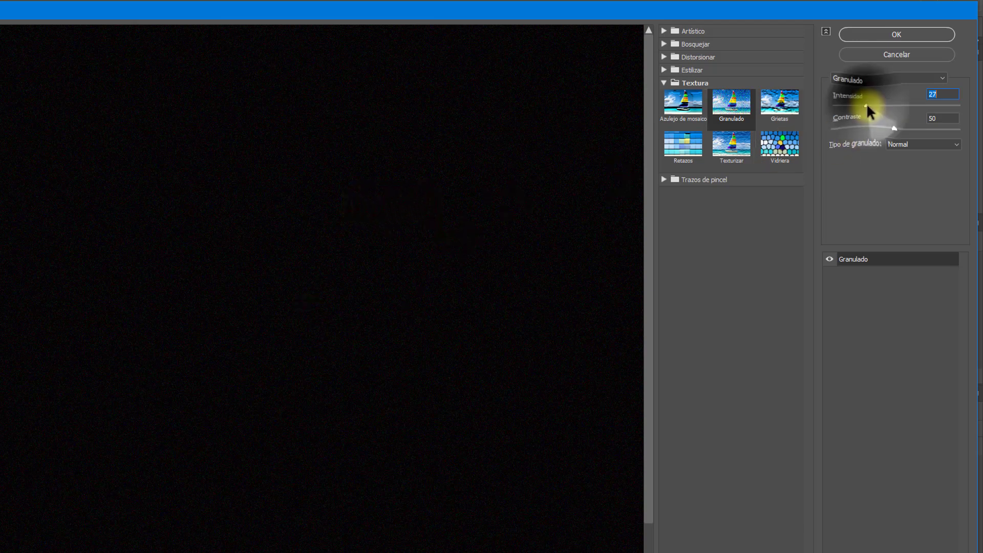
pyautogui.moveTo(866, 105); pyautogui.dragTo(865, 105)
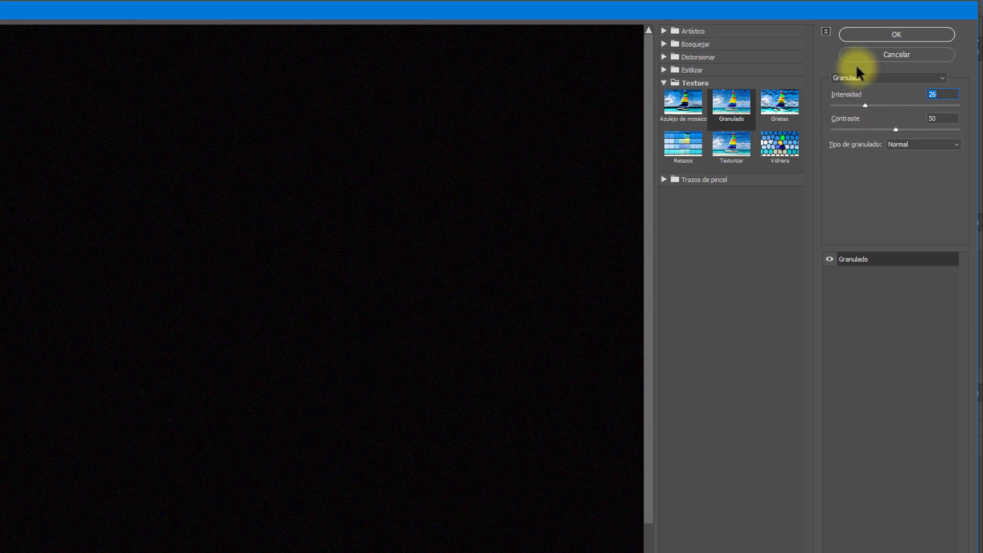
pyautogui.click(872, 34)
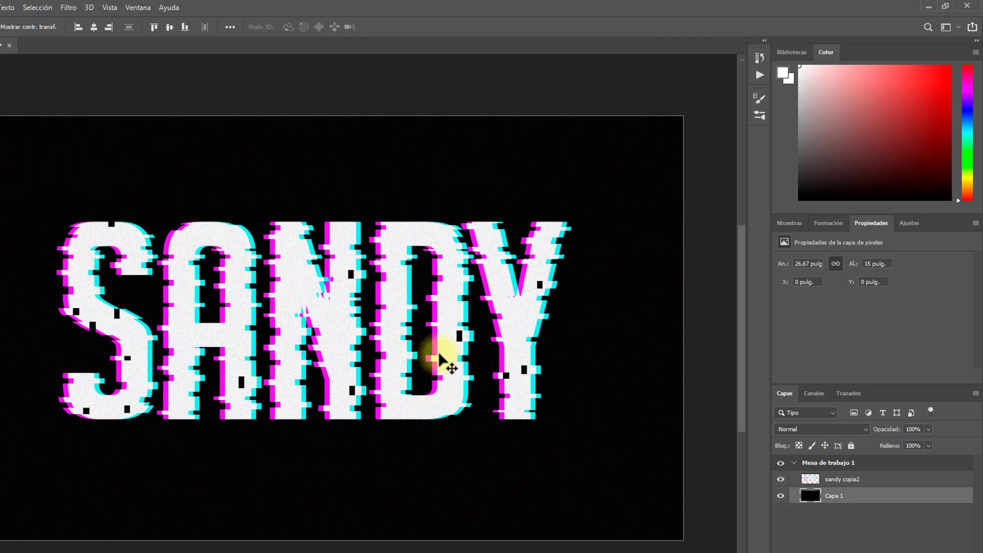
# - On sandy copia2, smear the Y top, S and A outlines and letter edges with Liquify's Forward Warp
pyautogui.click(854, 480)
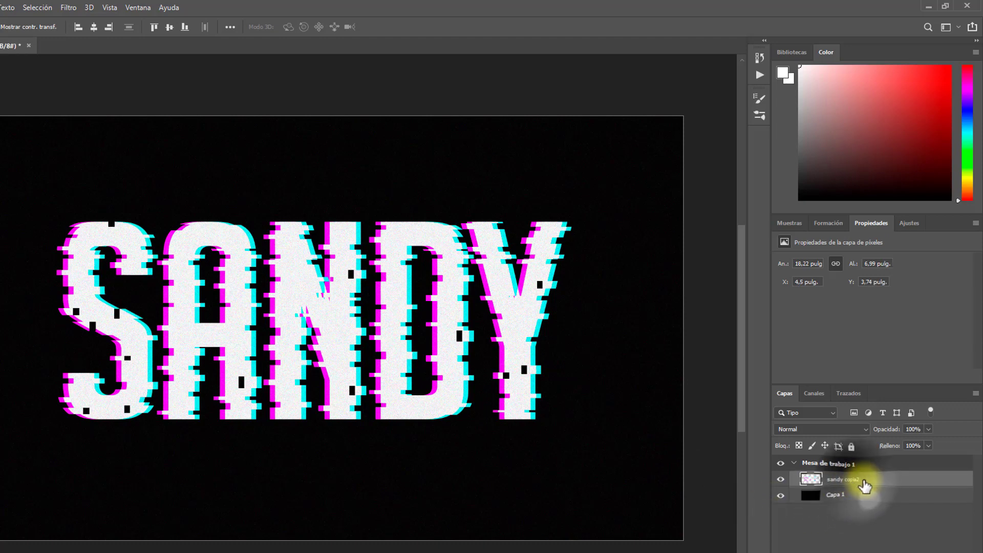
pyautogui.click(67, 10)
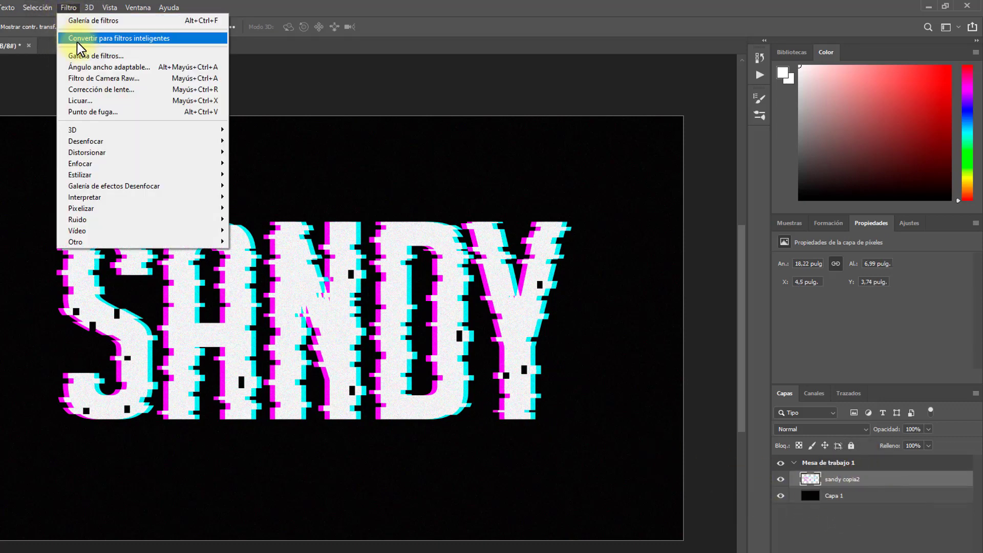
pyautogui.click(86, 101)
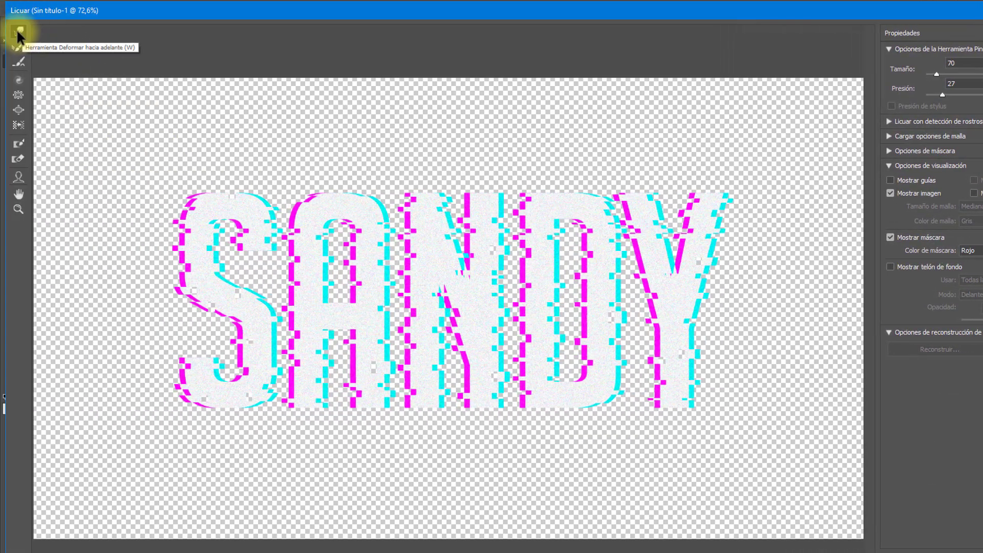
pyautogui.click(19, 34)
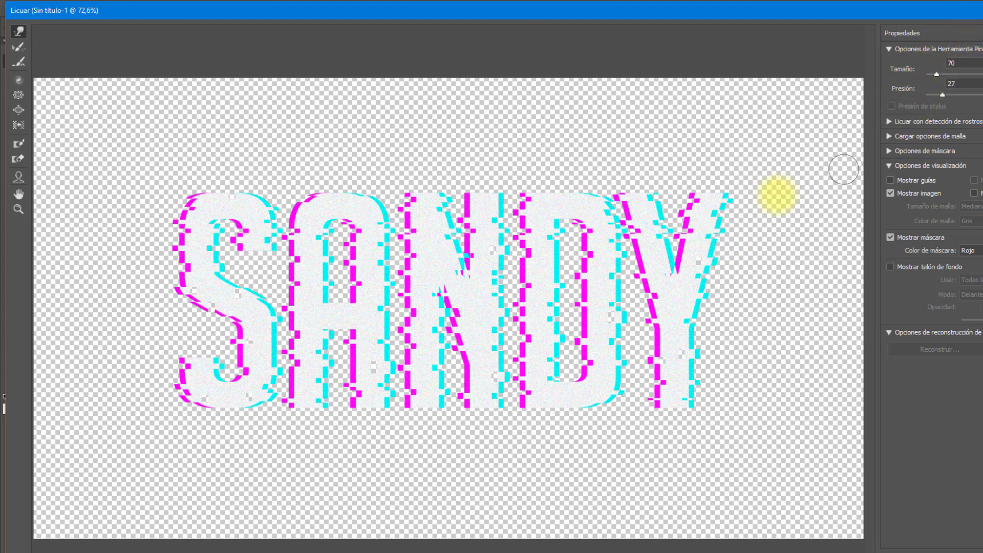
pyautogui.moveTo(692, 225); pyautogui.dragTo(786, 194)
pyautogui.moveTo(151, 239)
pyautogui.mouseDown()
pyautogui.moveTo(149, 231)
pyautogui.moveTo(324, 236)
pyautogui.mouseUp()
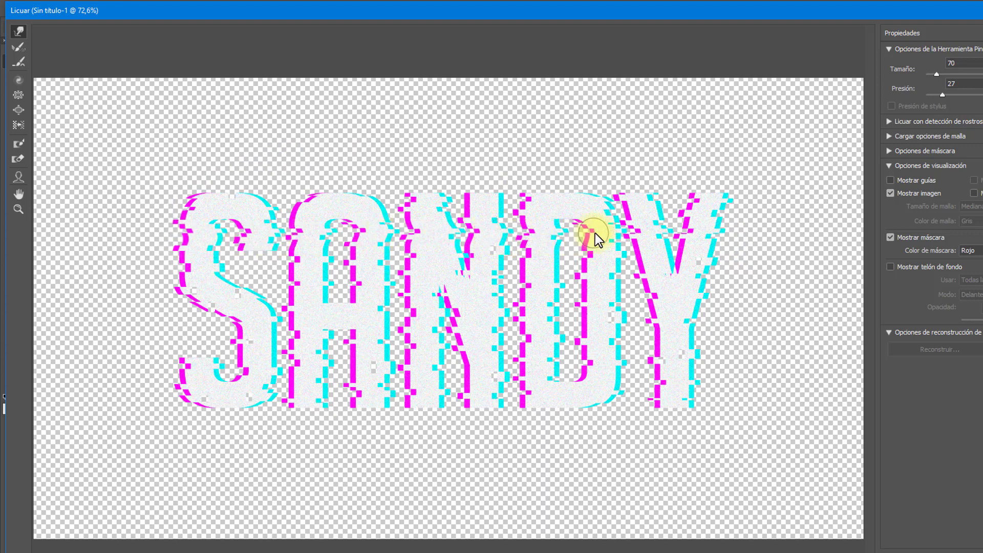
pyautogui.moveTo(717, 350)
pyautogui.mouseDown()
pyautogui.moveTo(165, 352)
pyautogui.moveTo(201, 347)
pyautogui.mouseUp()
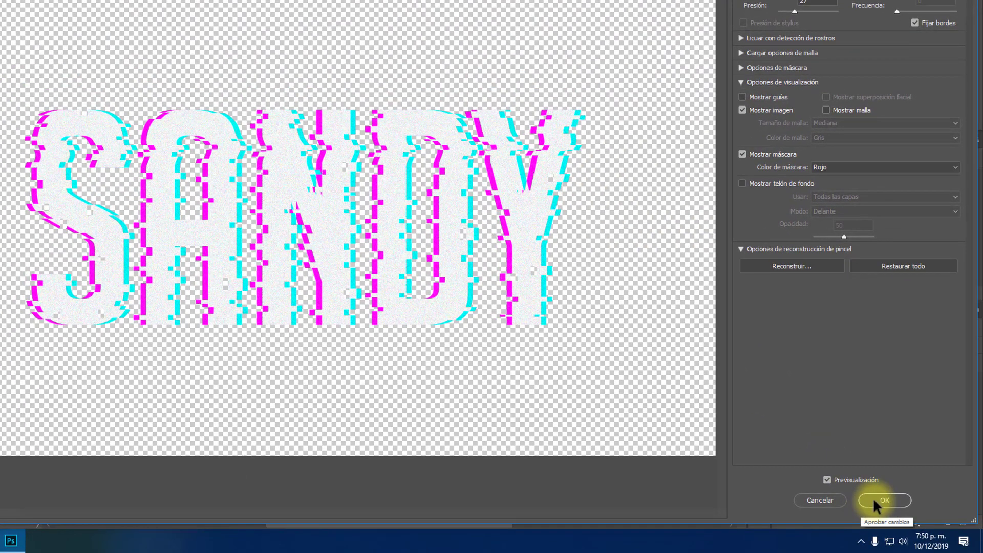
# - Commit the Liquify warp and reselect the original sandy copia2 layer for blurring
pyautogui.click(874, 501)
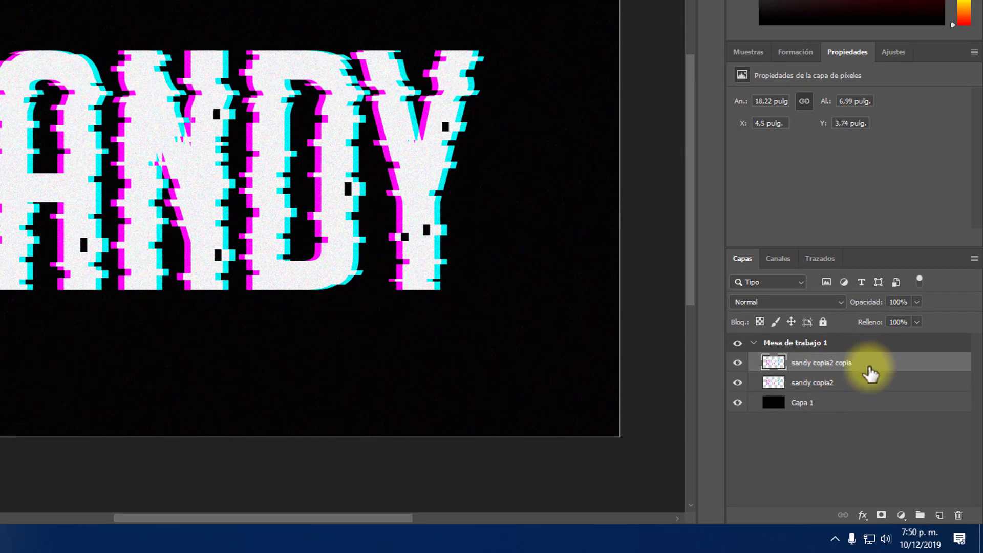
pyautogui.click(852, 388)
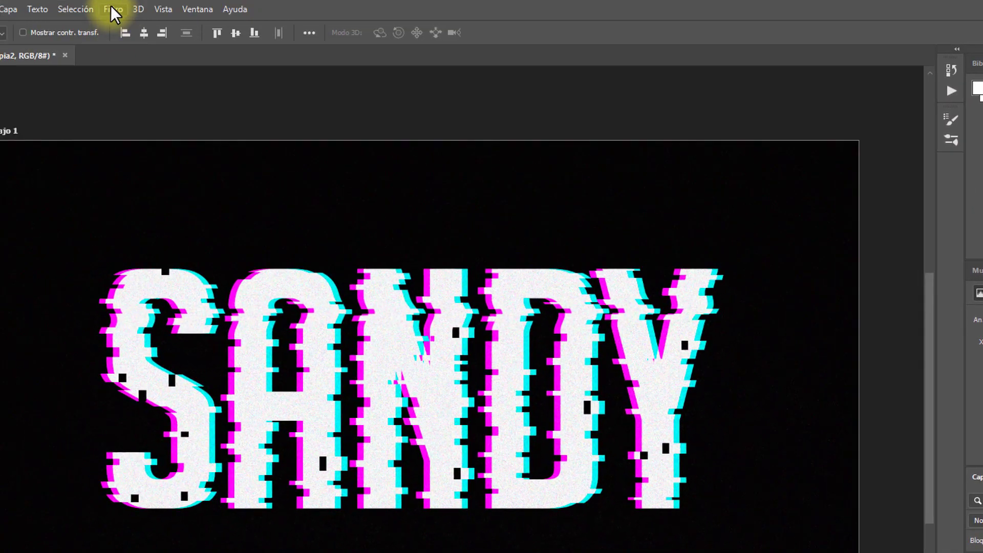
pyautogui.click(113, 9)
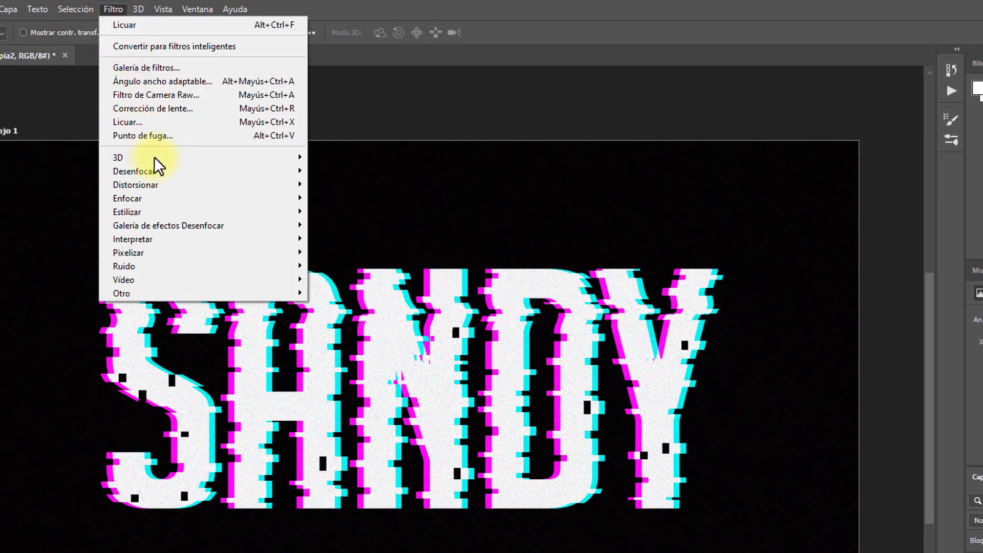
pyautogui.moveTo(134, 170)
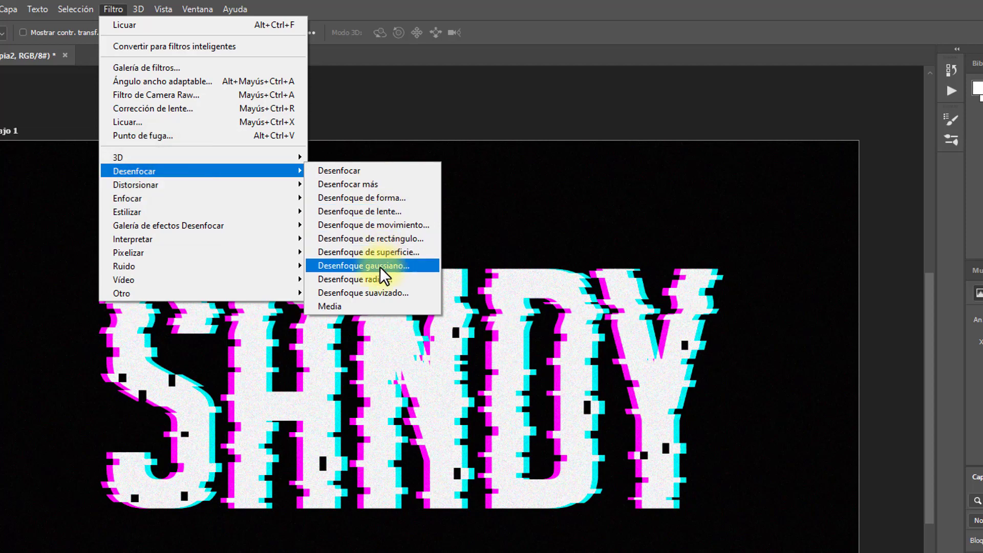
# - Blur the original sandy copia2 layer with a 15.3-pixel Desenfoque gaussiano
pyautogui.click(380, 265)
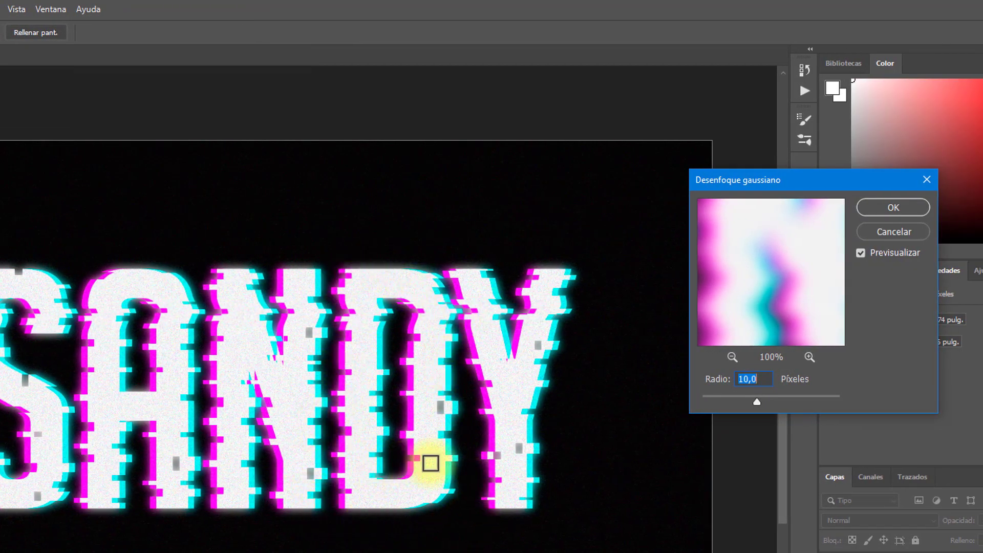
pyautogui.moveTo(758, 402); pyautogui.dragTo(763, 404)
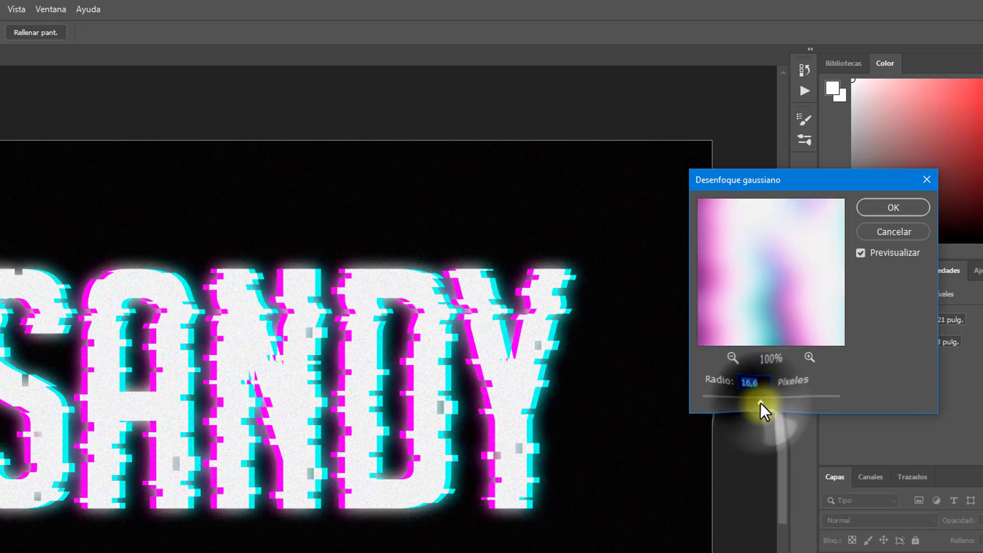
pyautogui.moveTo(763, 402); pyautogui.dragTo(760, 401)
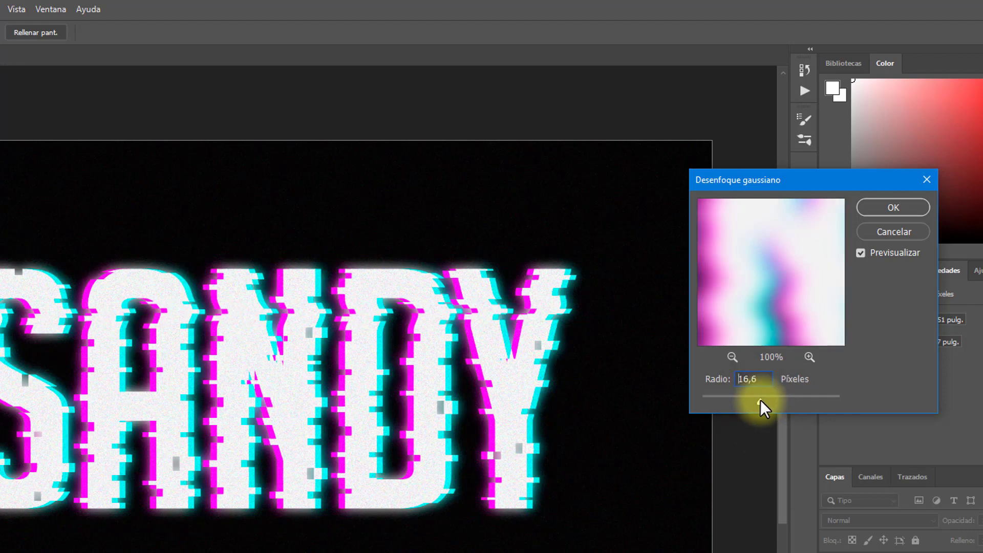
pyautogui.moveTo(761, 400); pyautogui.dragTo(761, 400)
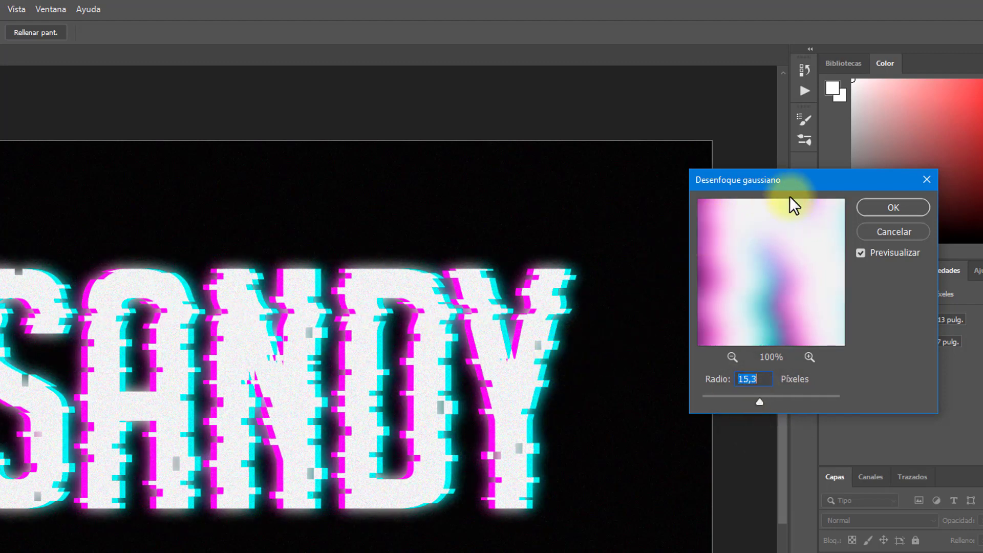
pyautogui.click(887, 206)
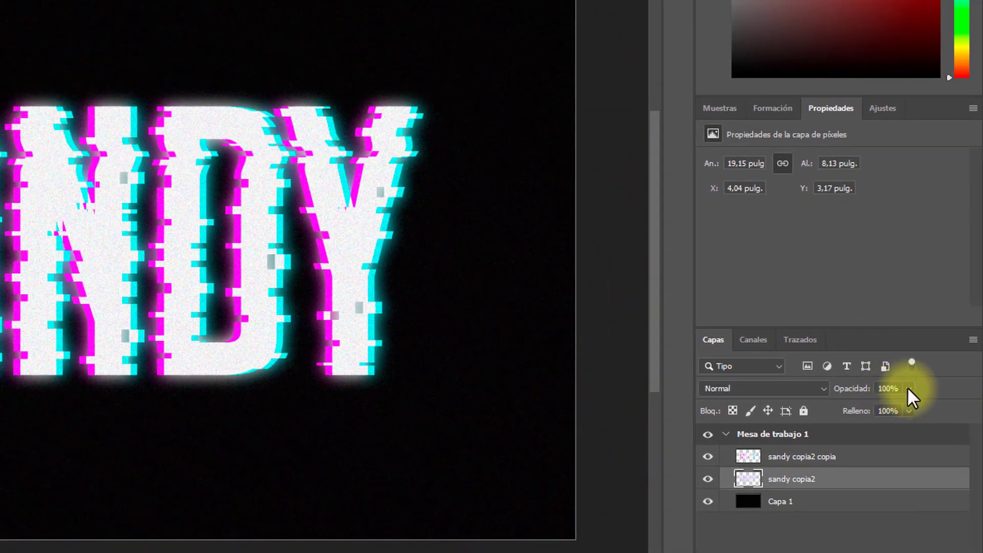
# - Lower the blurred sandy copia2 glow layer's opacity to 42%
pyautogui.click(909, 388)
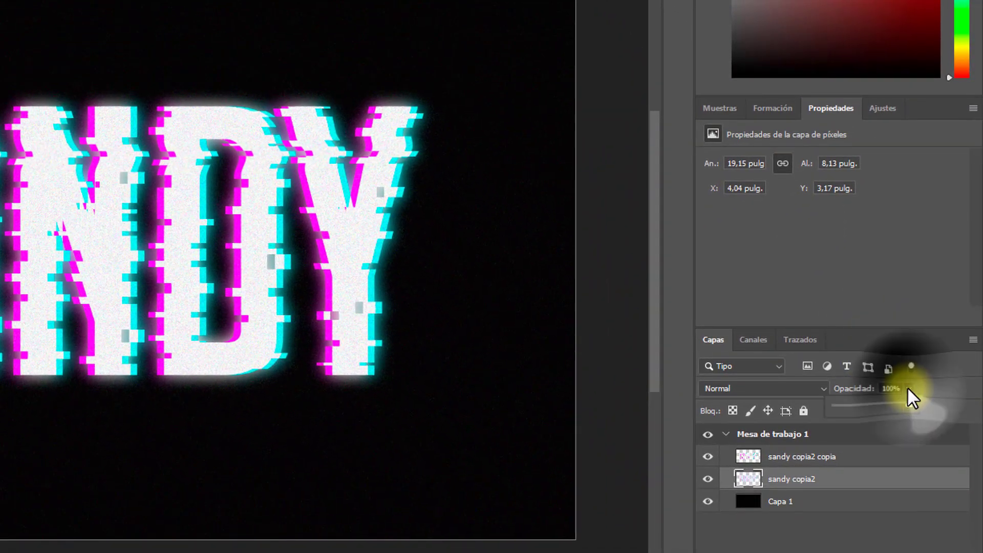
pyautogui.moveTo(910, 405); pyautogui.dragTo(858, 404)
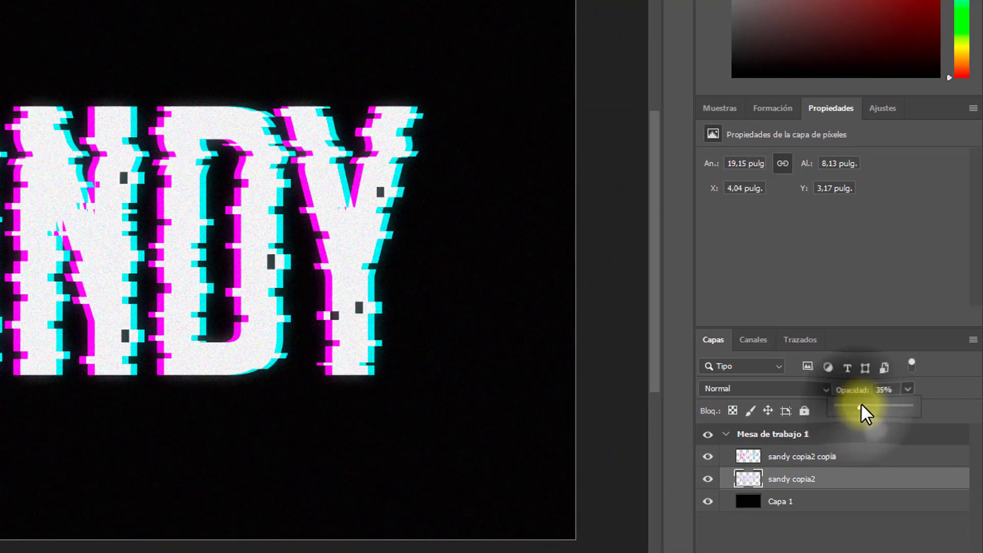
pyautogui.moveTo(859, 404); pyautogui.dragTo(869, 404)
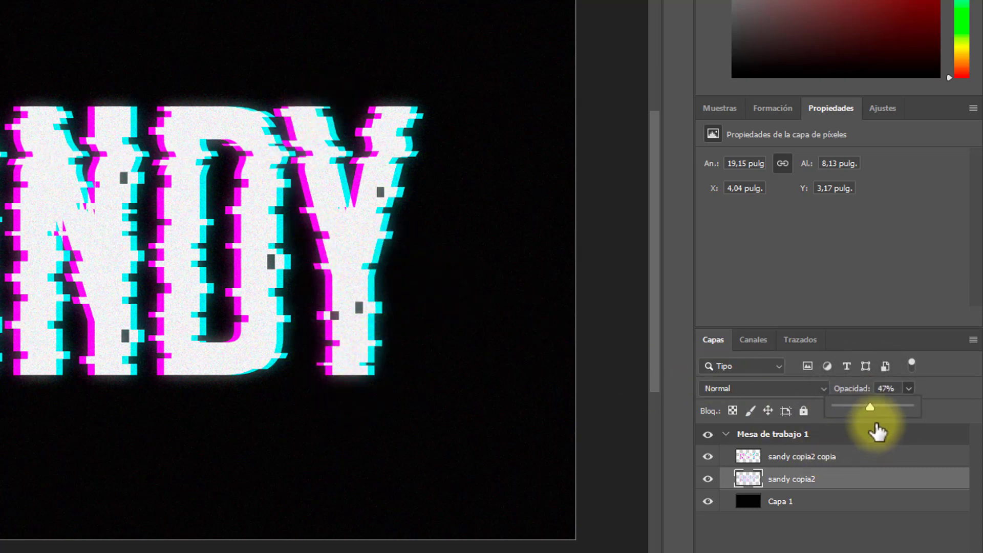
pyautogui.moveTo(870, 406); pyautogui.dragTo(866, 404)
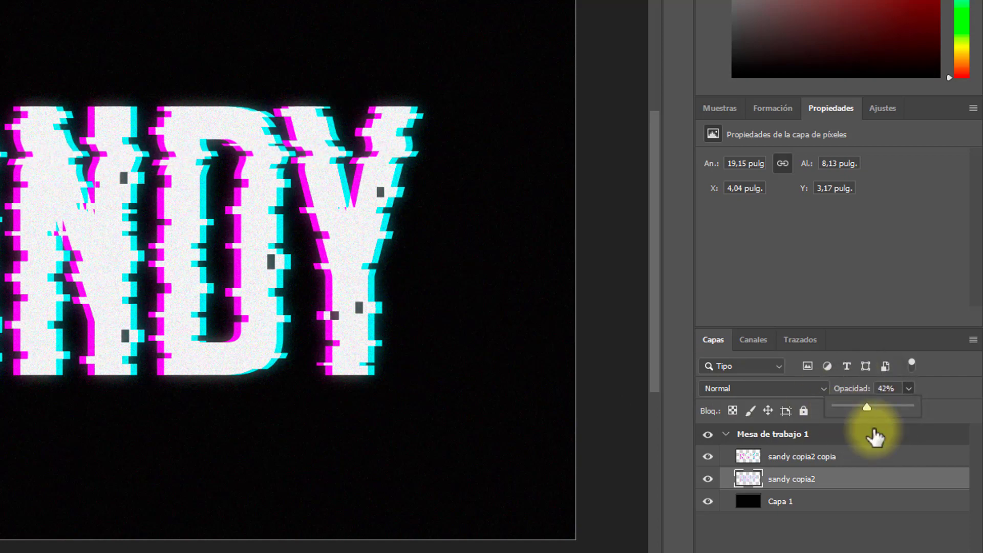
pyautogui.click(787, 492)
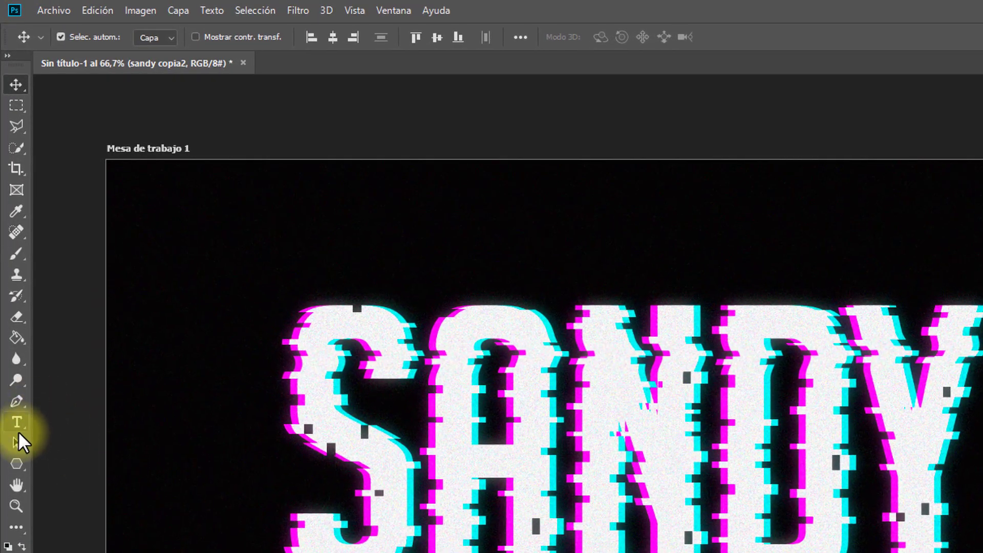
# - Choose the Rectangle tool with no fill, a white stroke and 17 px stroke width
pyautogui.click(15, 461)
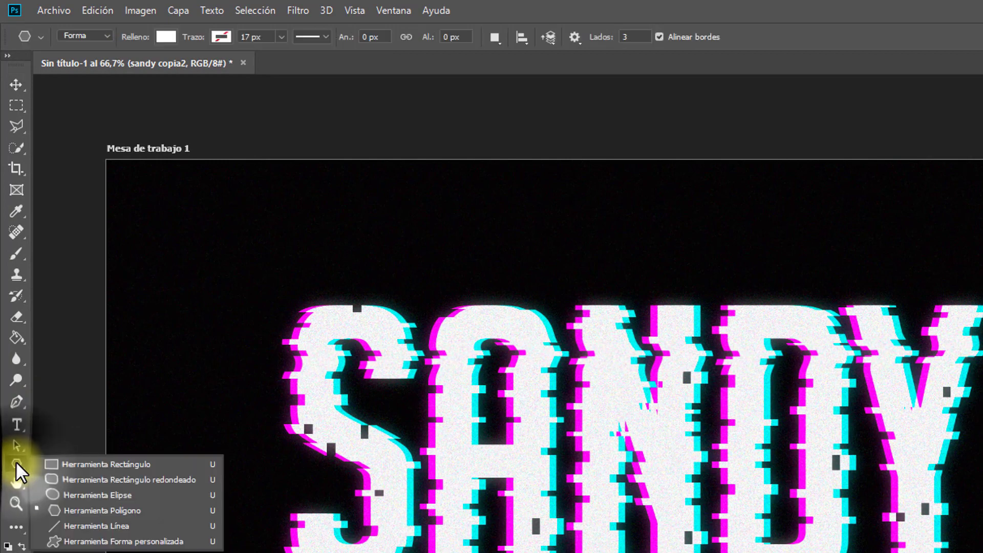
pyautogui.click(96, 464)
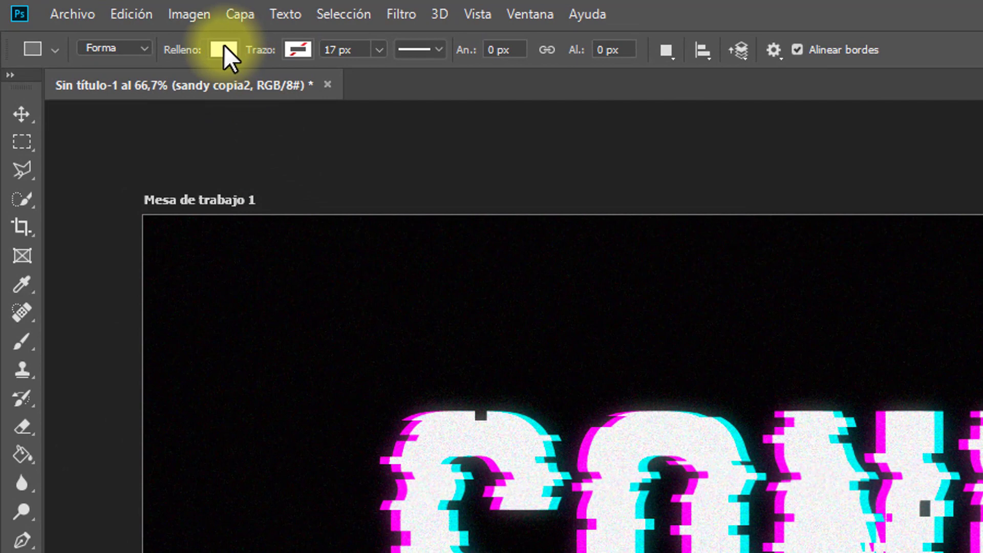
pyautogui.click(224, 47)
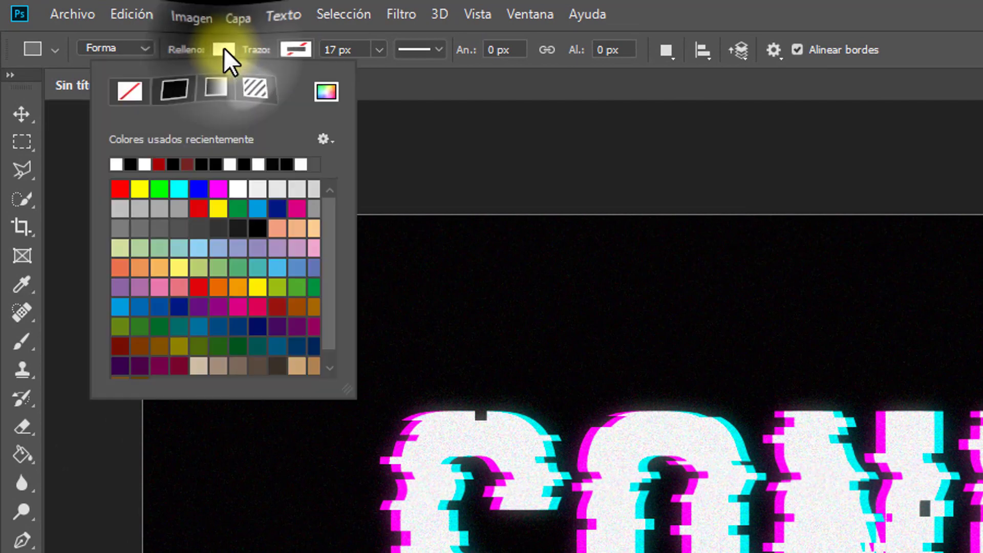
pyautogui.click(130, 93)
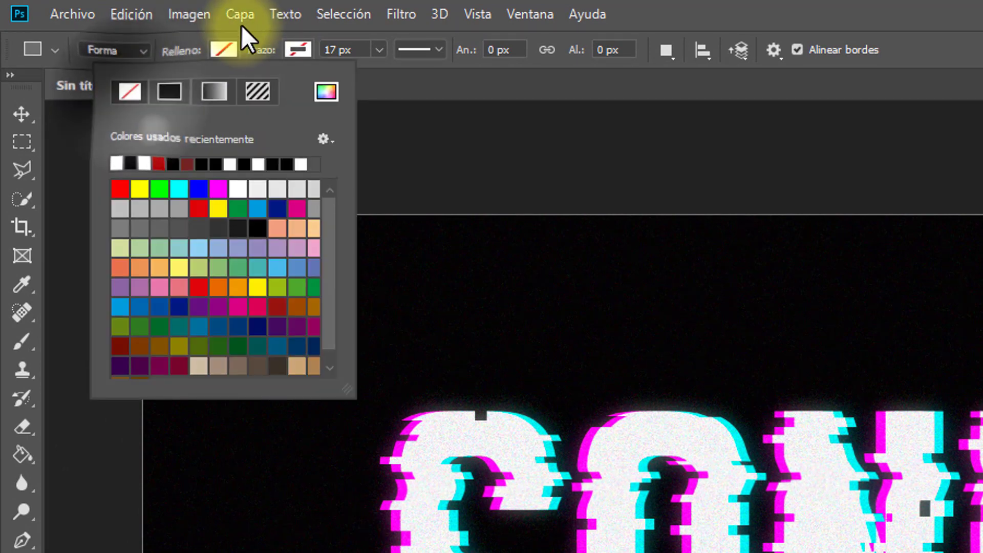
pyautogui.click(298, 50)
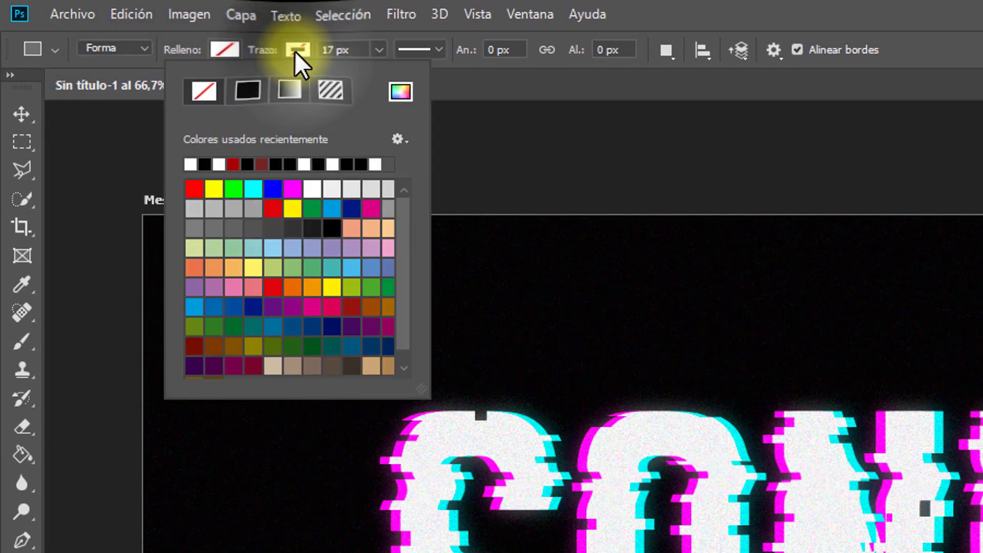
pyautogui.click(332, 164)
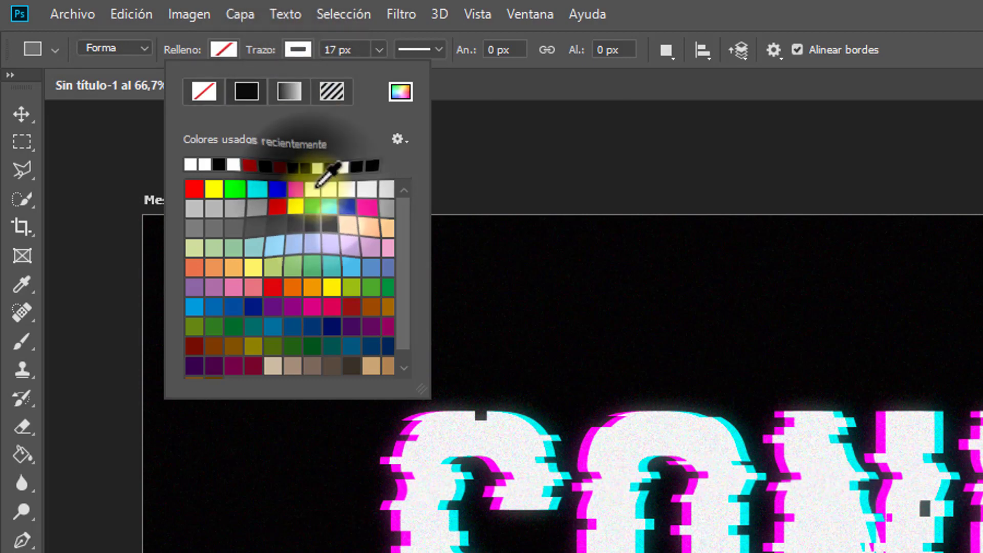
pyautogui.click(379, 48)
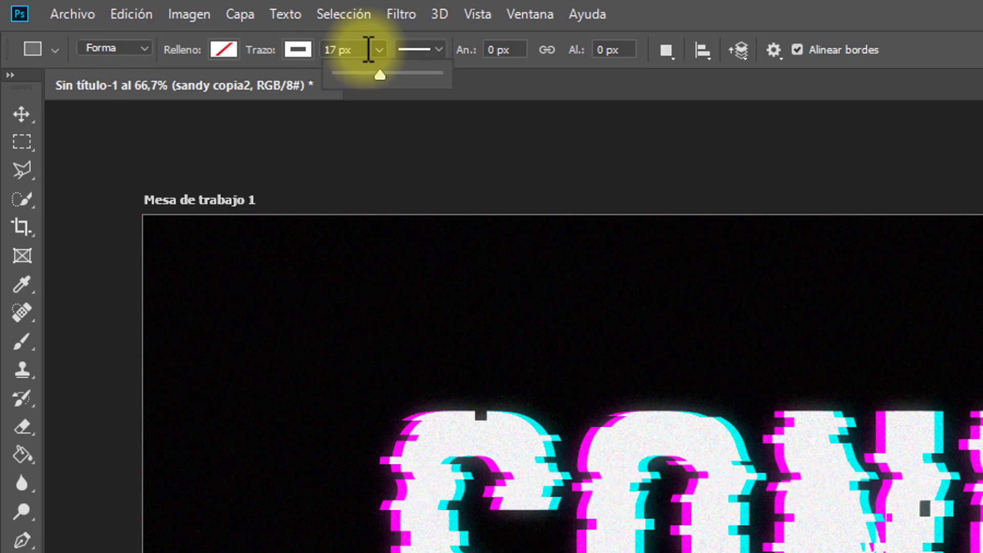
pyautogui.click(380, 76)
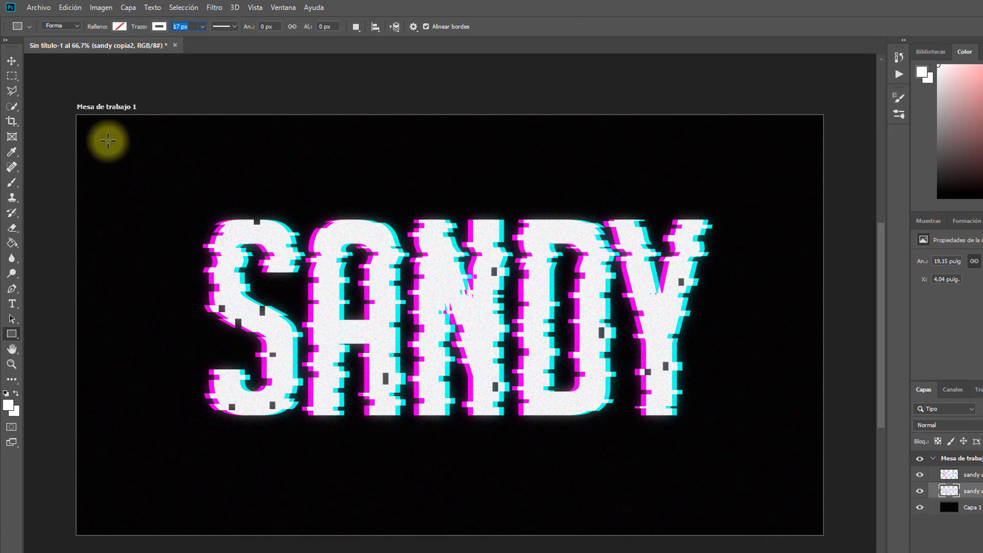
# - Draw the white frame around SANDY, move Rectángulo 1 to the stack's top, and shift it slightly lower
pyautogui.moveTo(108, 140)
pyautogui.mouseDown()
pyautogui.moveTo(732, 506)
pyautogui.moveTo(794, 498)
pyautogui.mouseUp()
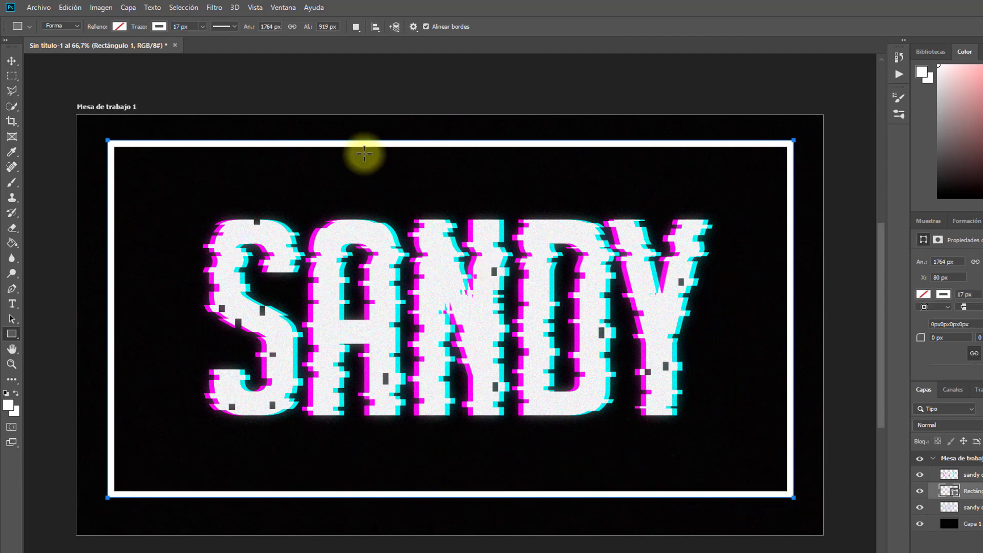
pyautogui.click(12, 60)
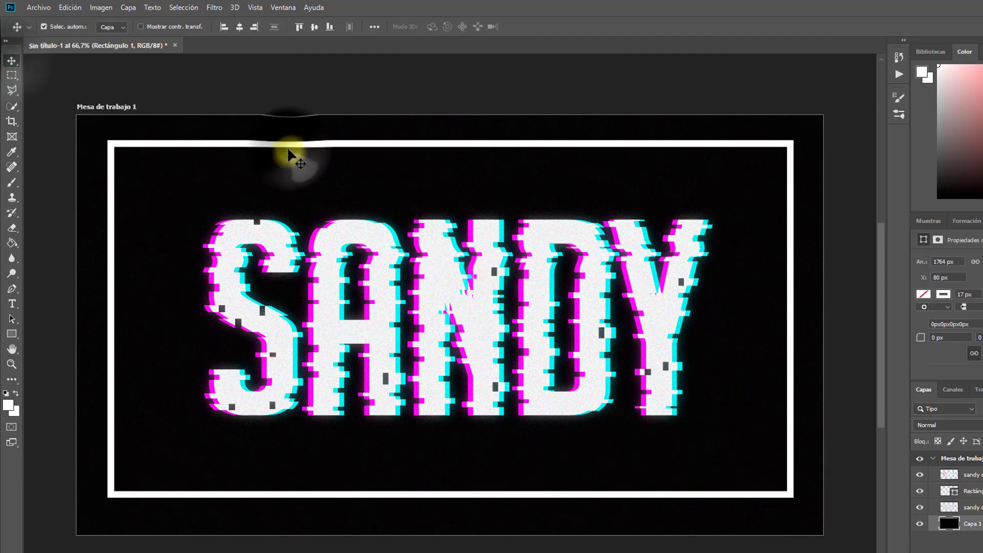
pyautogui.moveTo(277, 156); pyautogui.dragTo(285, 149)
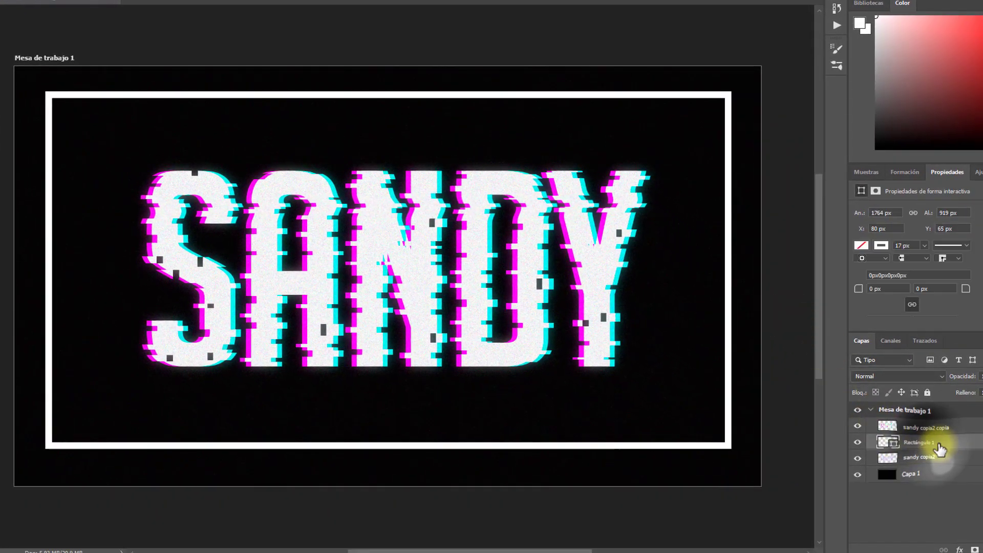
pyautogui.moveTo(931, 451); pyautogui.dragTo(933, 429)
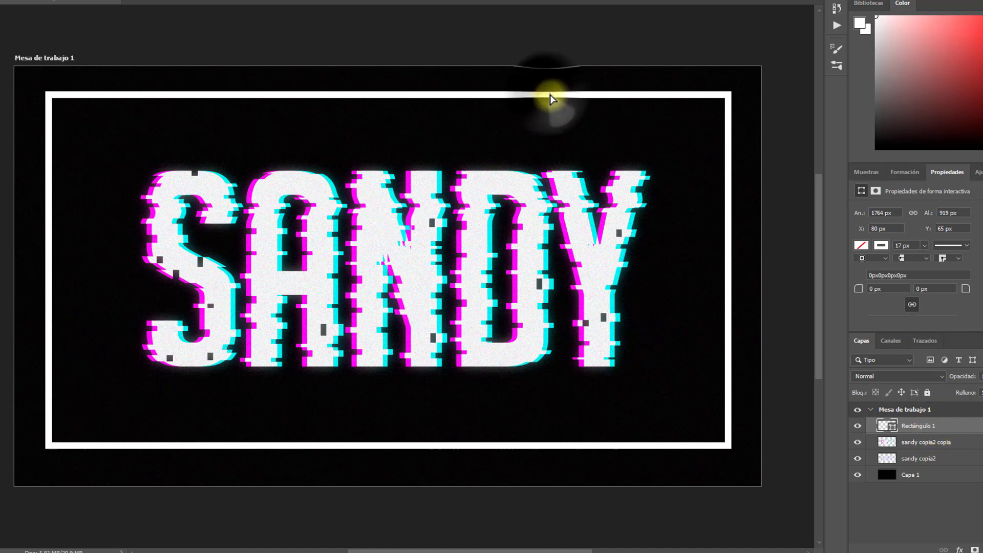
pyautogui.moveTo(550, 96); pyautogui.dragTo(546, 101)
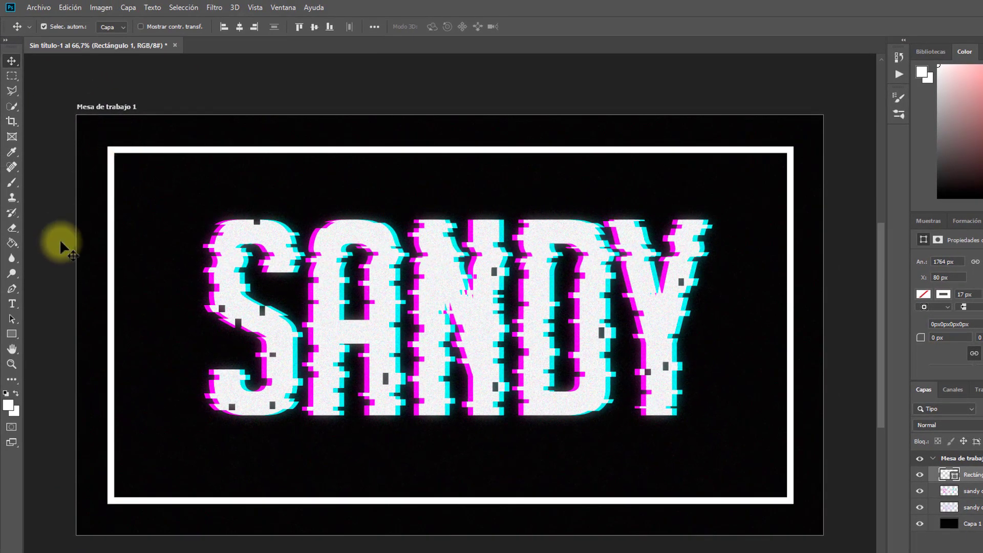
# - Set the Type tool to VCR OSD Mono at 72 pt
pyautogui.click(12, 304)
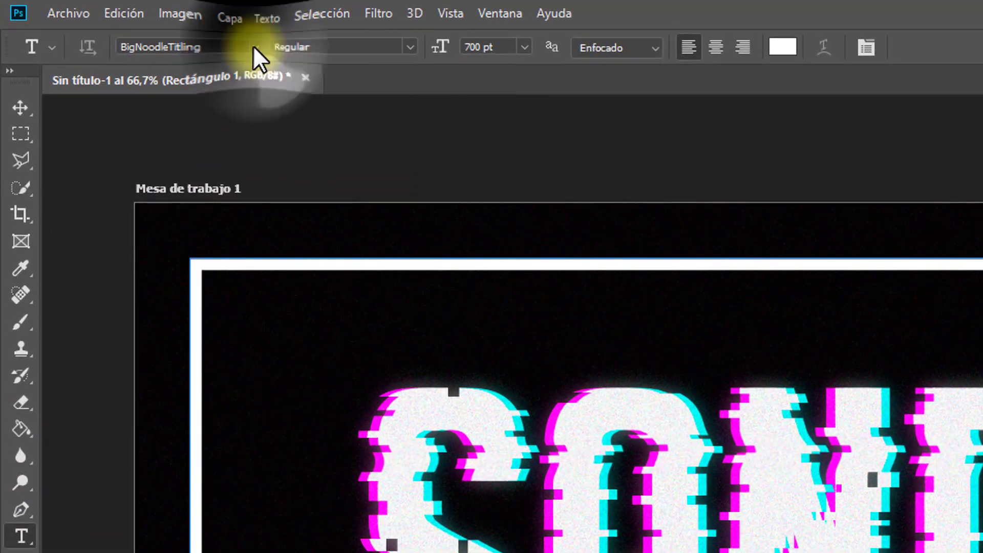
pyautogui.click(193, 34)
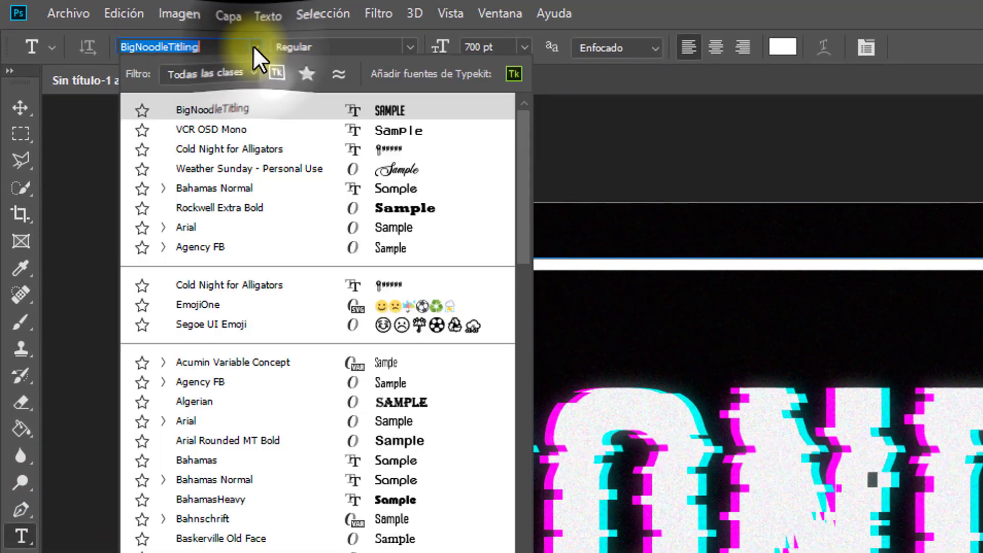
pyautogui.click(261, 128)
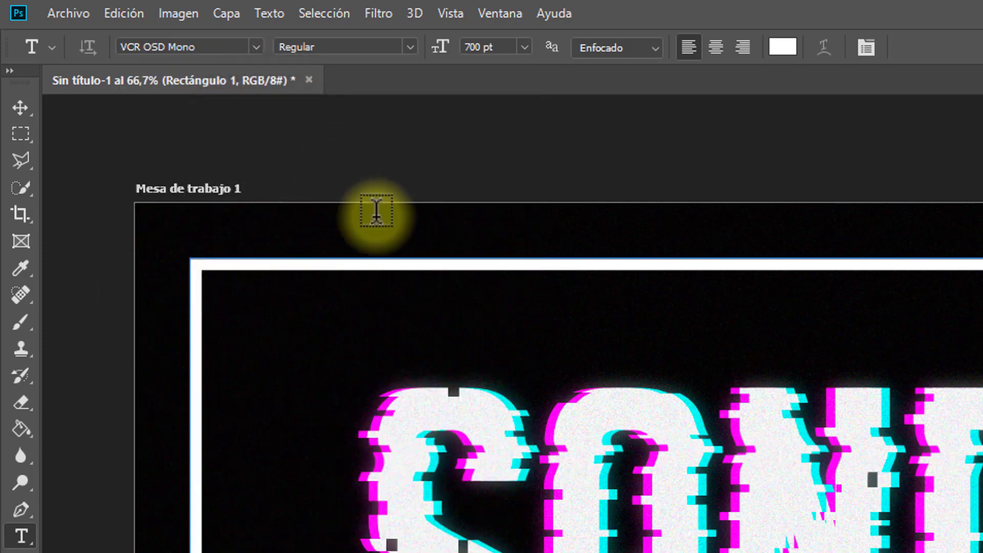
pyautogui.click(526, 50)
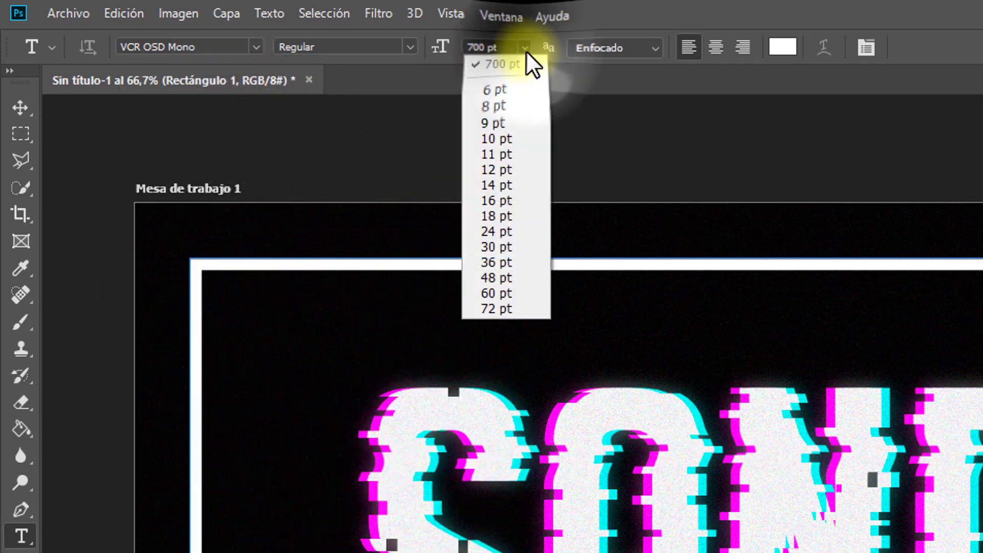
pyautogui.click(502, 310)
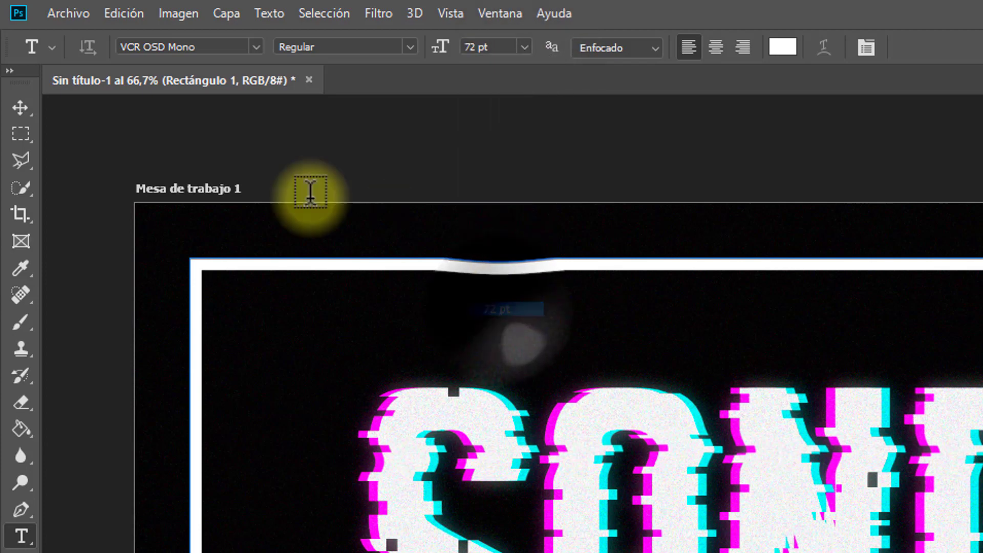
# - Type the PLAY label and position it on the frame's top-left corner
pyautogui.click(239, 315)
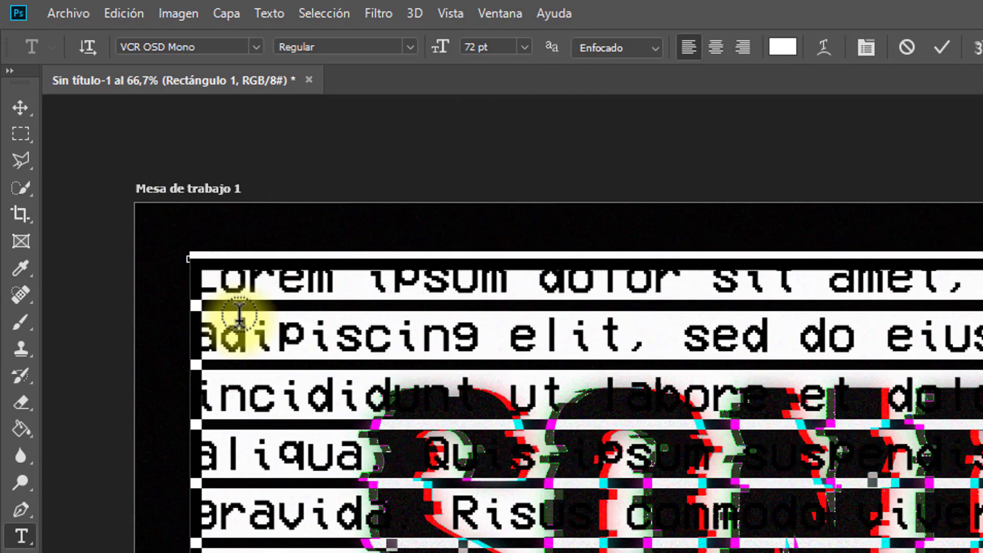
pyautogui.write('Pla')
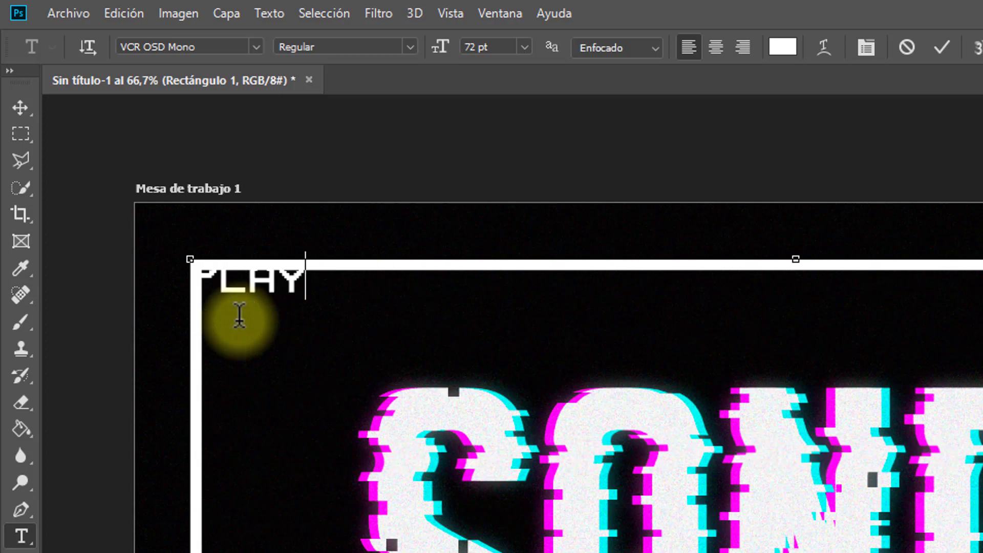
pyautogui.click(16, 108)
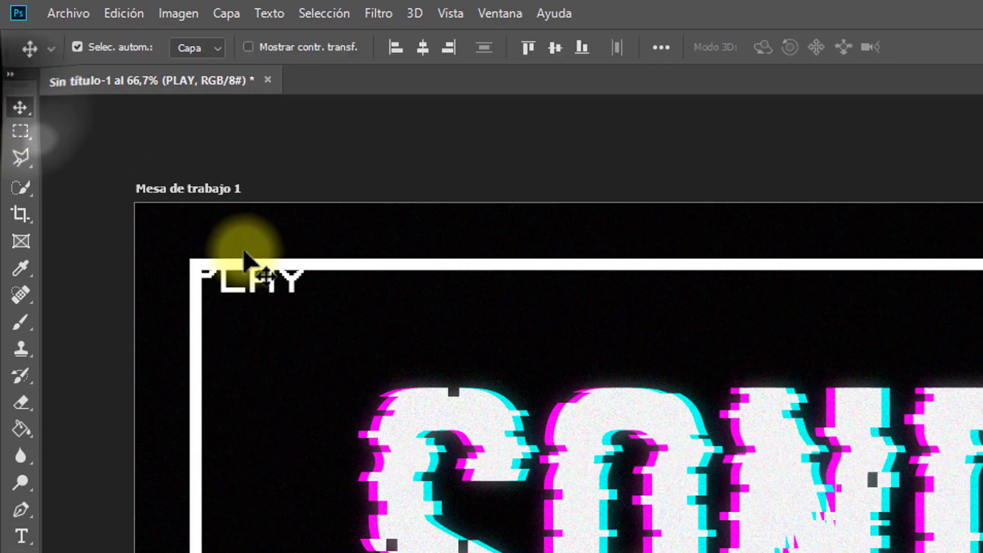
pyautogui.moveTo(245, 261); pyautogui.dragTo(258, 281)
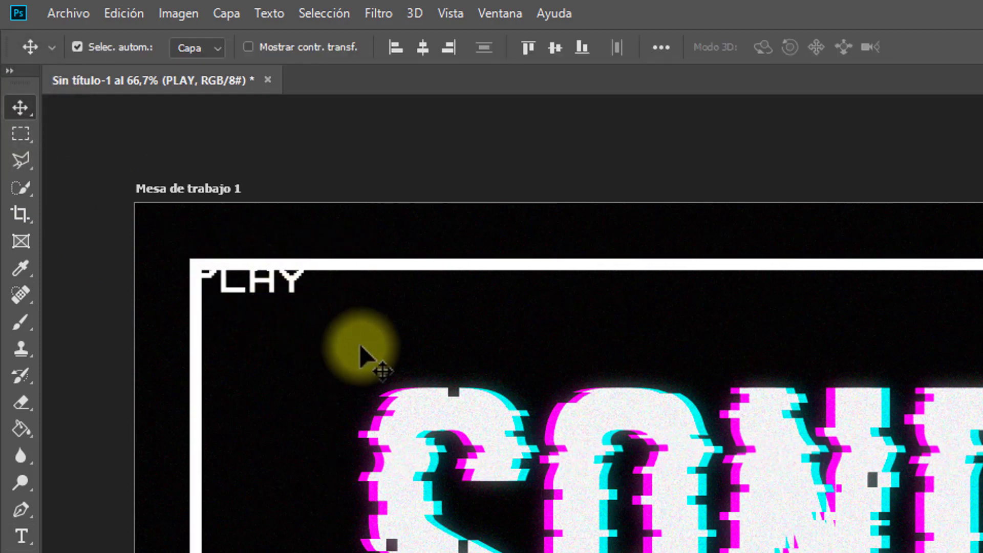
pyautogui.hotkey('shift', 'Left')
pyautogui.hotkey('shift', 'Up')
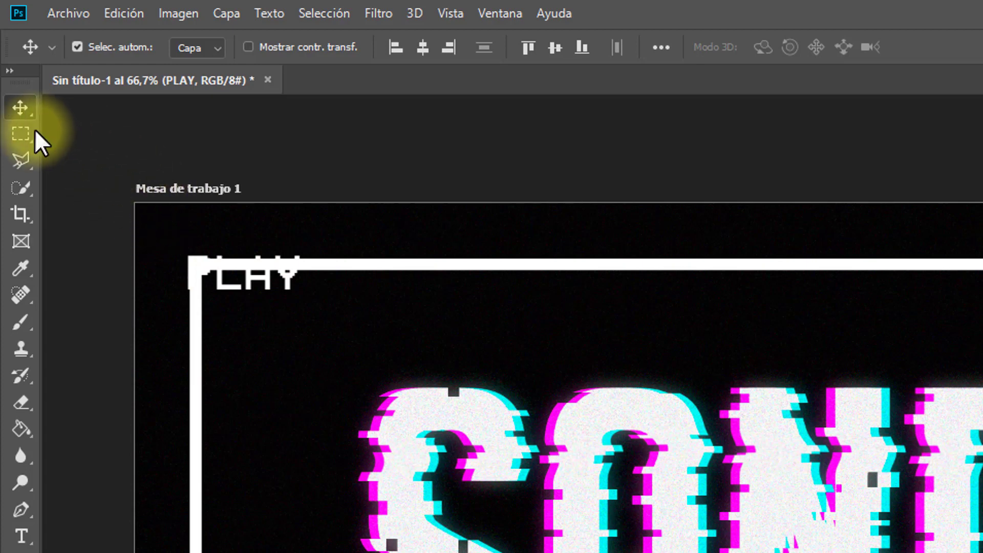
# - Rasterize the Rectángulo 1 frame layer
pyautogui.click(21, 133)
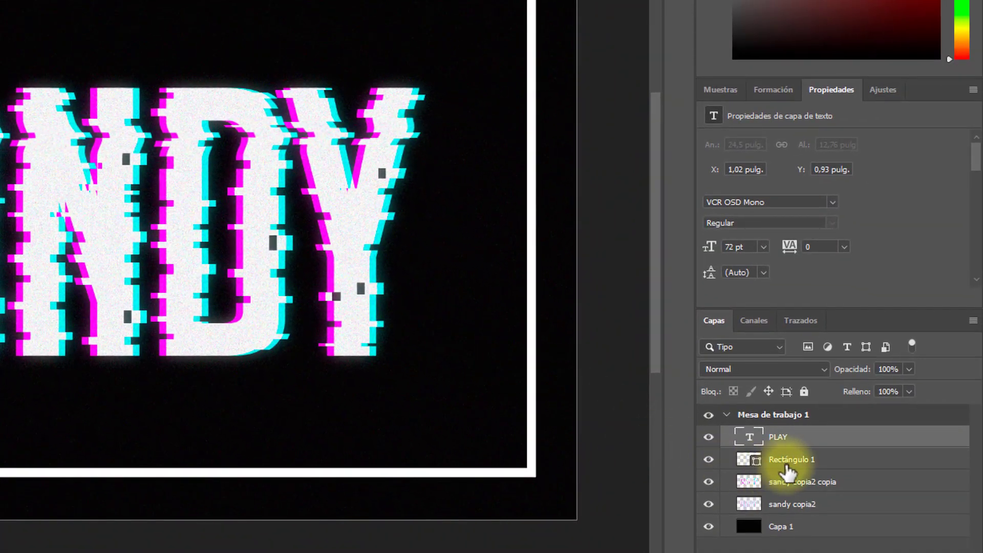
pyautogui.click(804, 463)
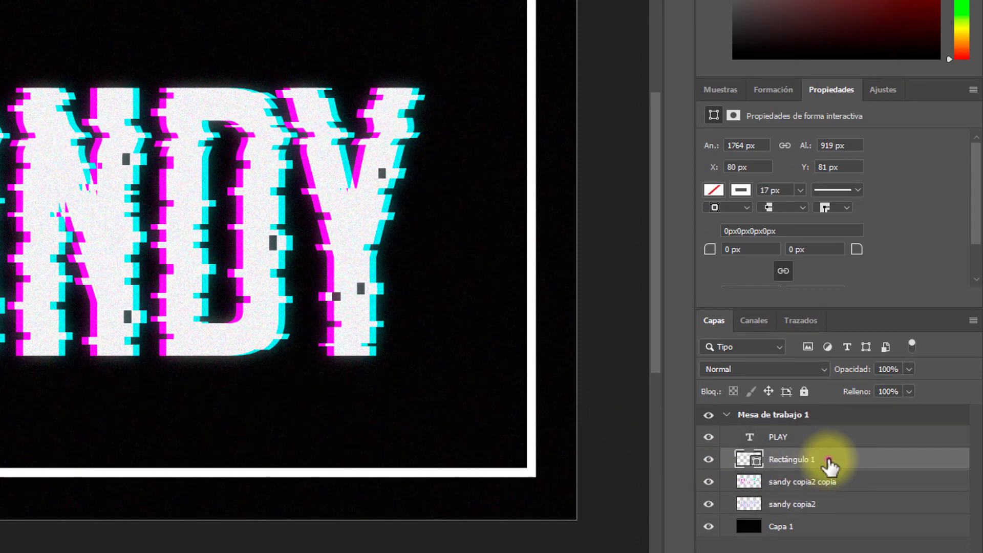
pyautogui.rightClick(829, 459)
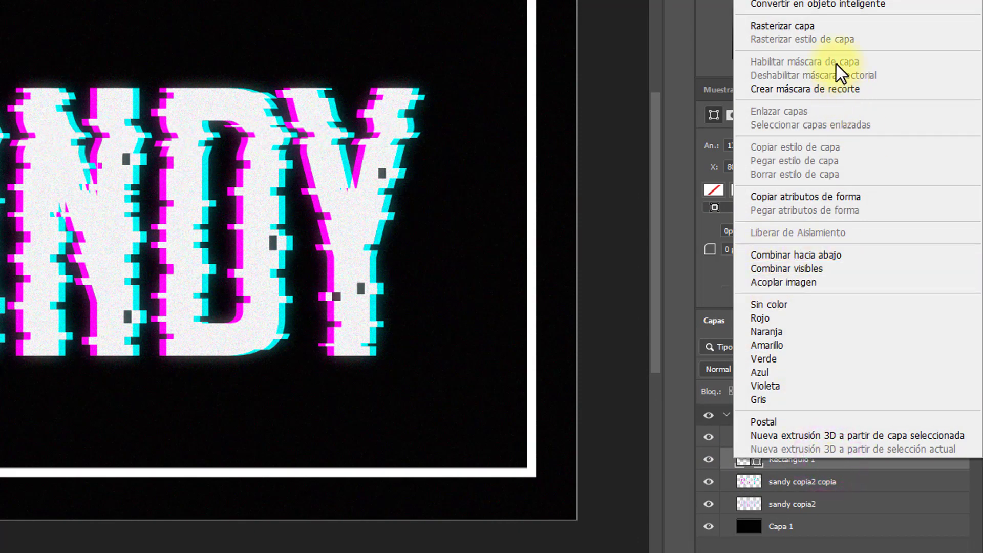
pyautogui.click(819, 25)
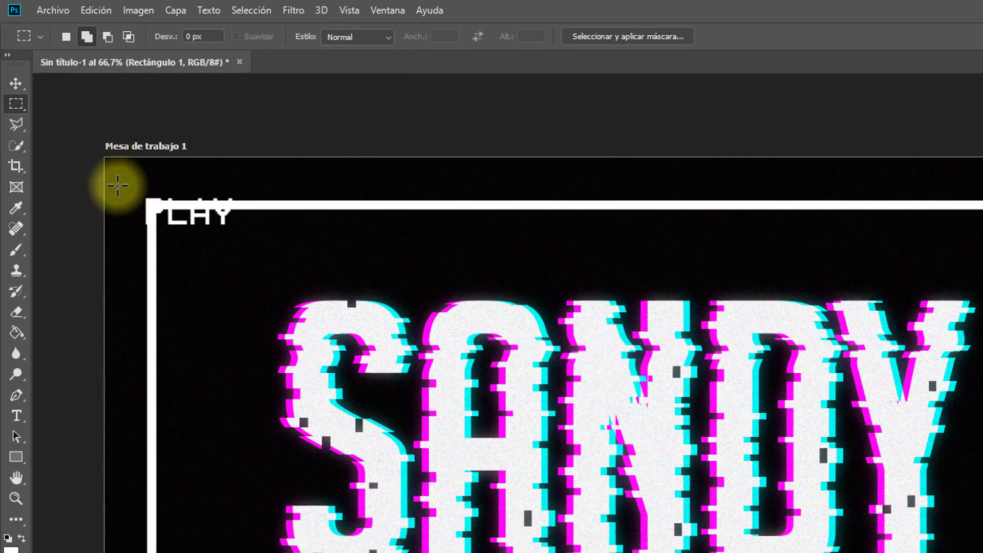
# - Cut the frame line away around the PLAY label, then deselect
pyautogui.moveTo(132, 191); pyautogui.dragTo(281, 240)
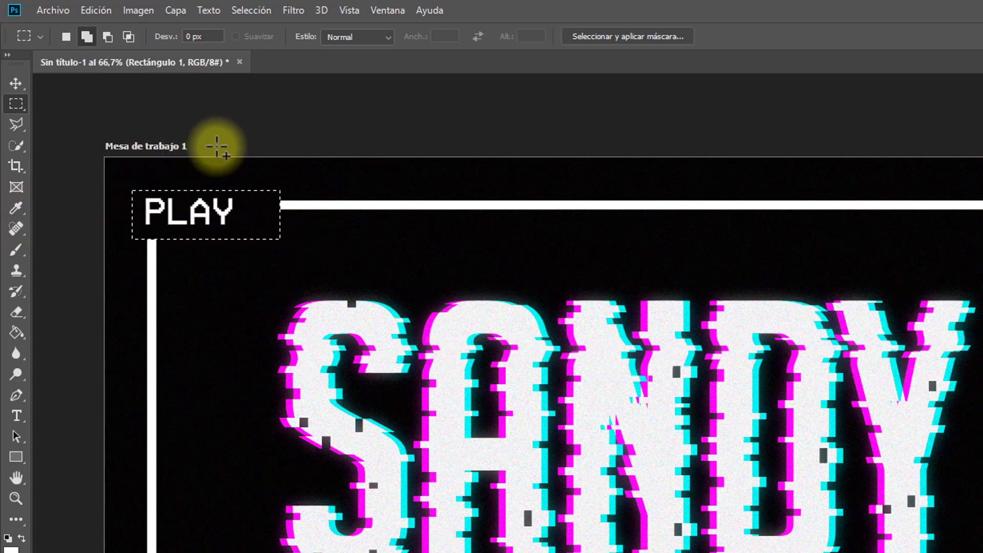
pyautogui.moveTo(267, 180); pyautogui.dragTo(289, 239)
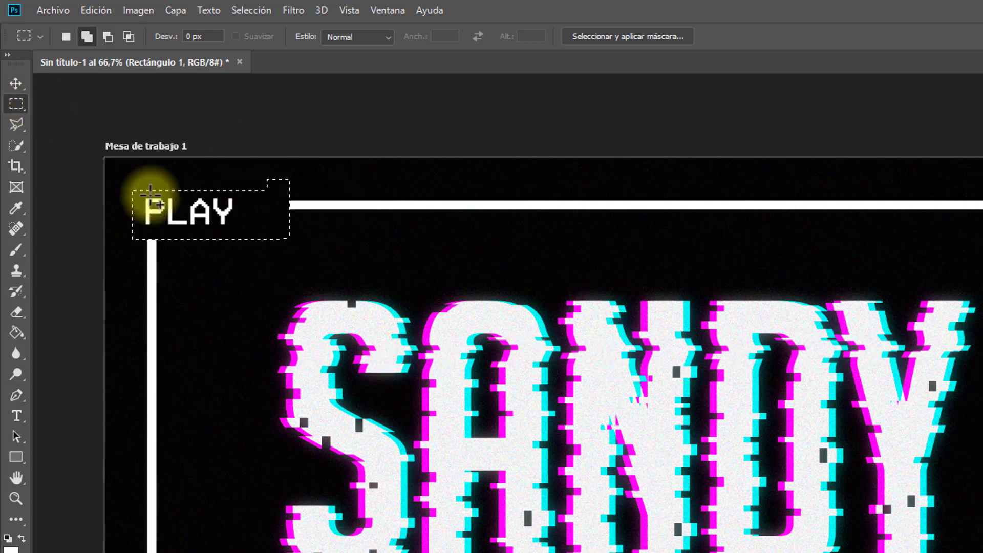
pyautogui.hotkey('ctrl', 'd')
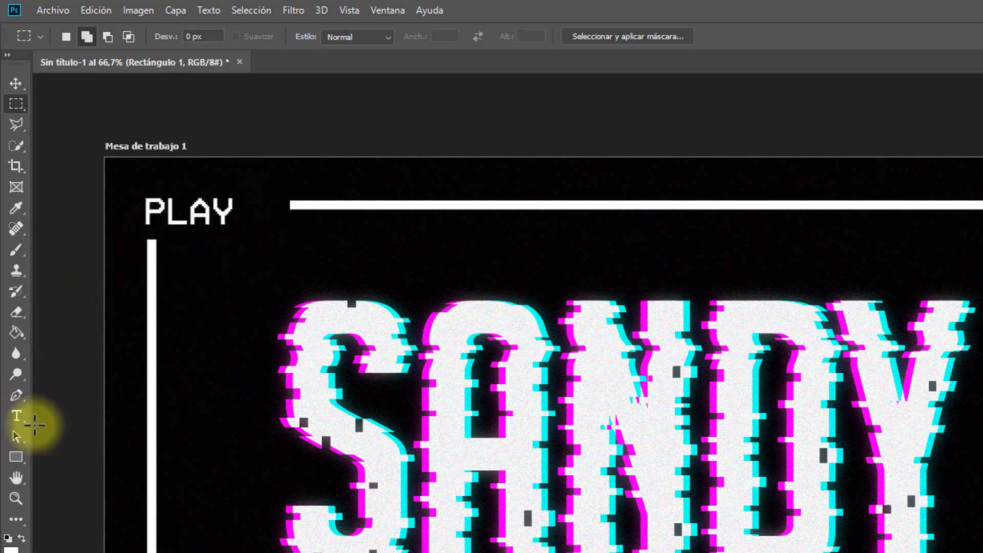
# - Set up the Polygon tool with white fill, no stroke and 3 sides
pyautogui.click(15, 458)
pyautogui.rightClick(14, 457)
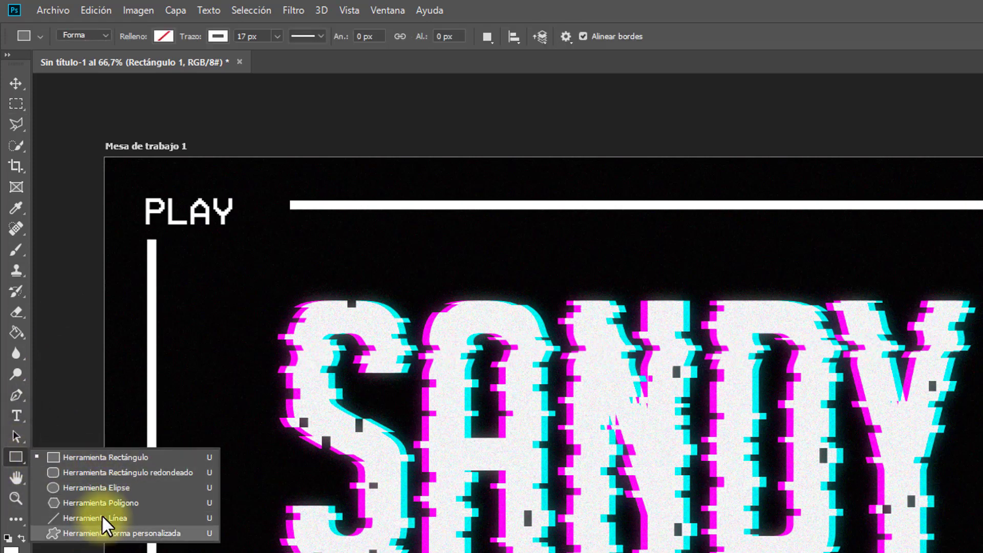
pyautogui.click(107, 503)
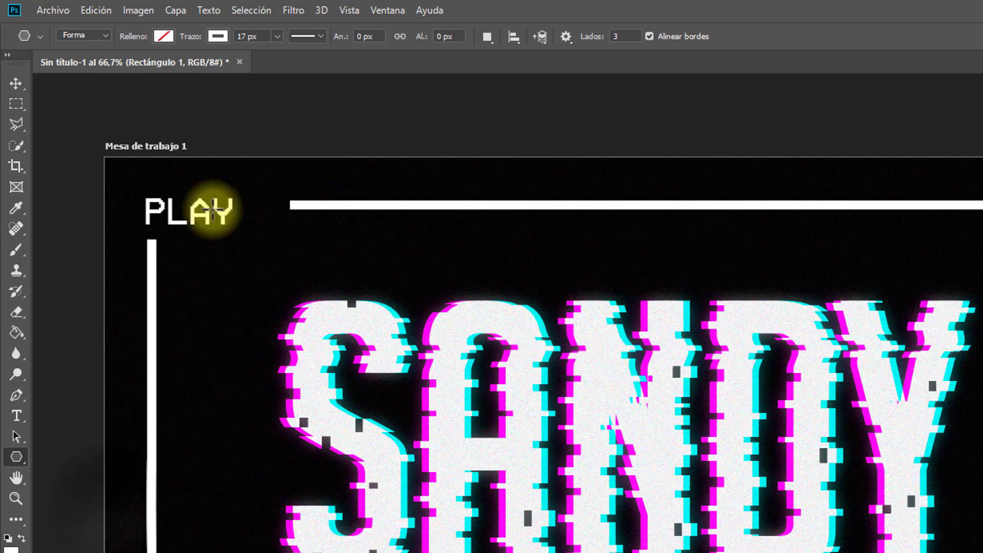
pyautogui.click(163, 36)
pyautogui.click(174, 138)
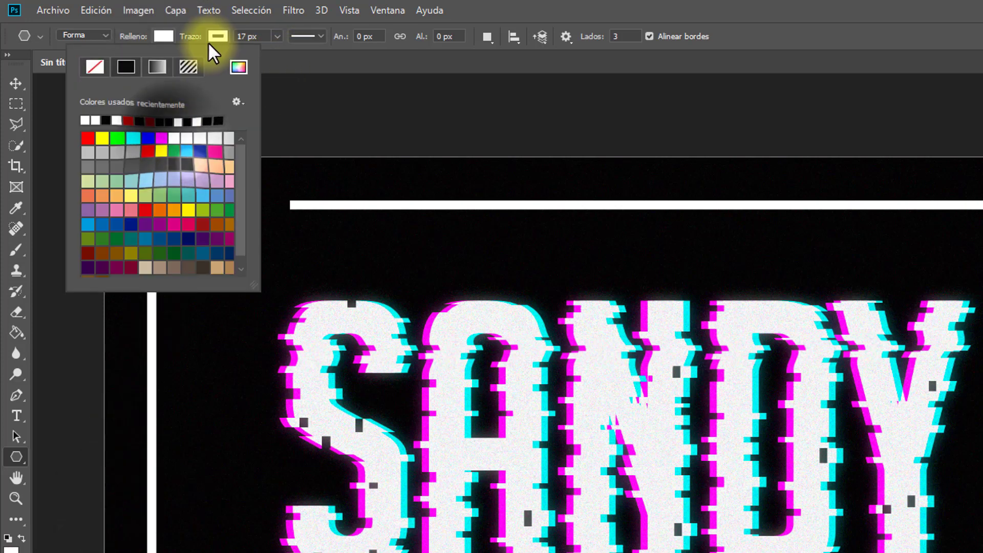
pyautogui.click(217, 36)
pyautogui.click(149, 66)
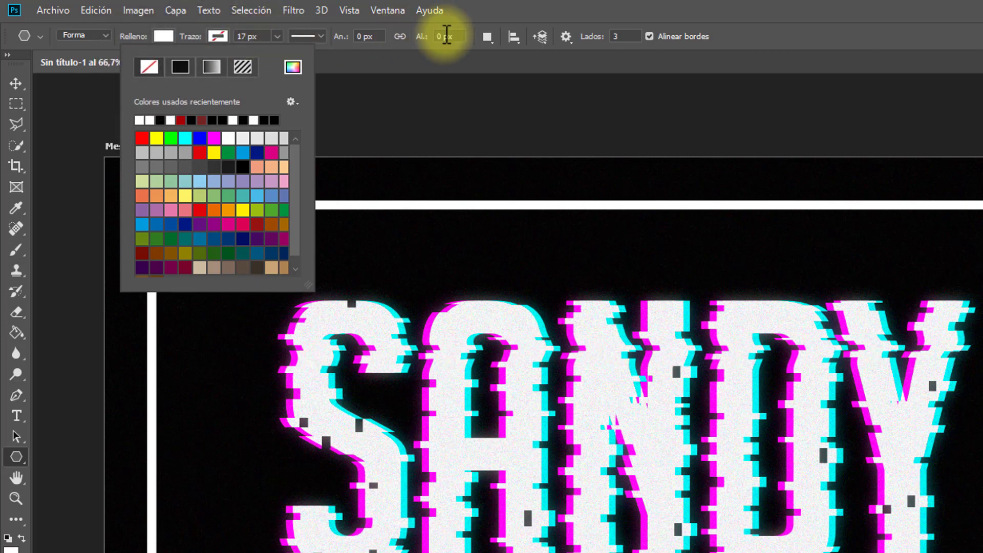
pyautogui.click(454, 36)
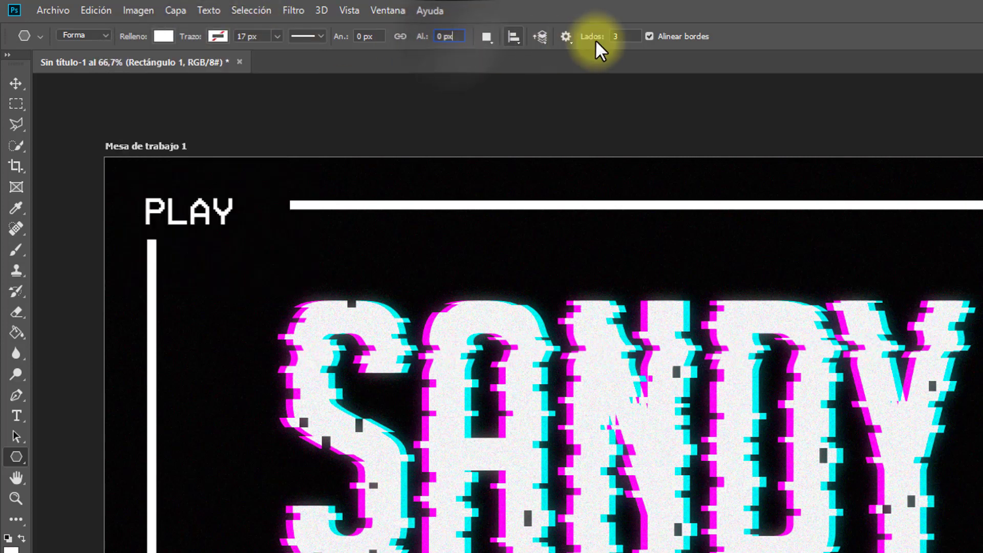
pyautogui.doubleClick(620, 36)
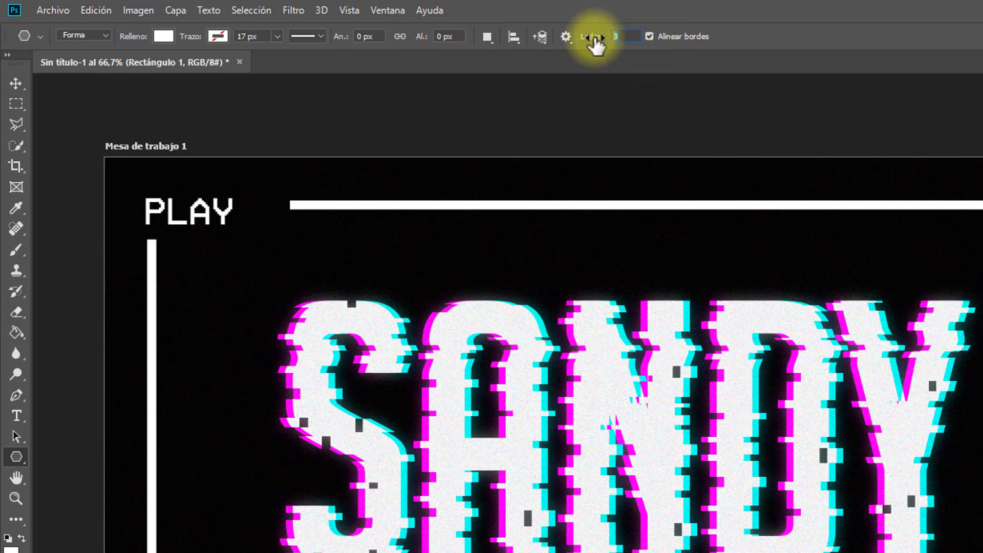
# - Draw a small white triangle just after the PLAY label
pyautogui.moveTo(252, 207); pyautogui.dragTo(266, 203)
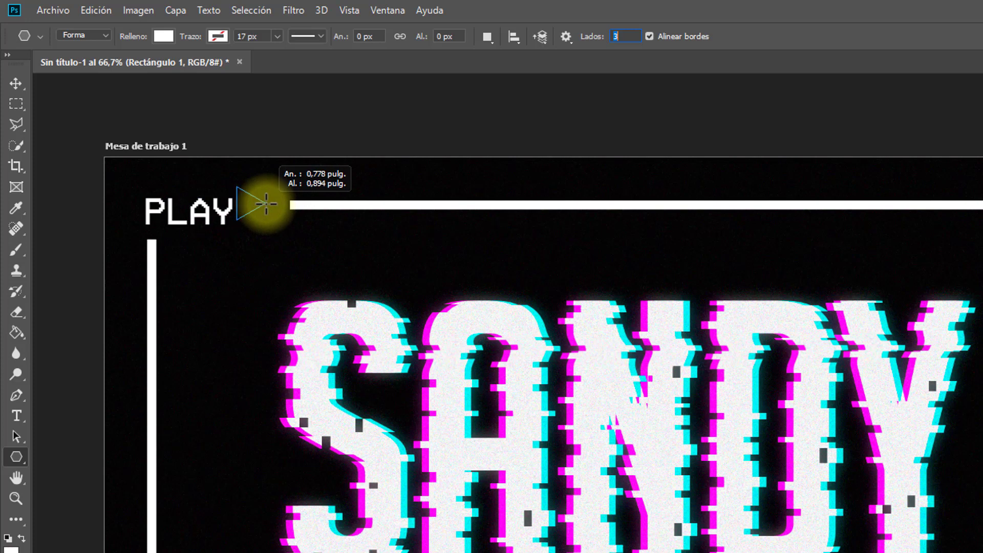
pyautogui.moveTo(262, 204); pyautogui.dragTo(264, 207)
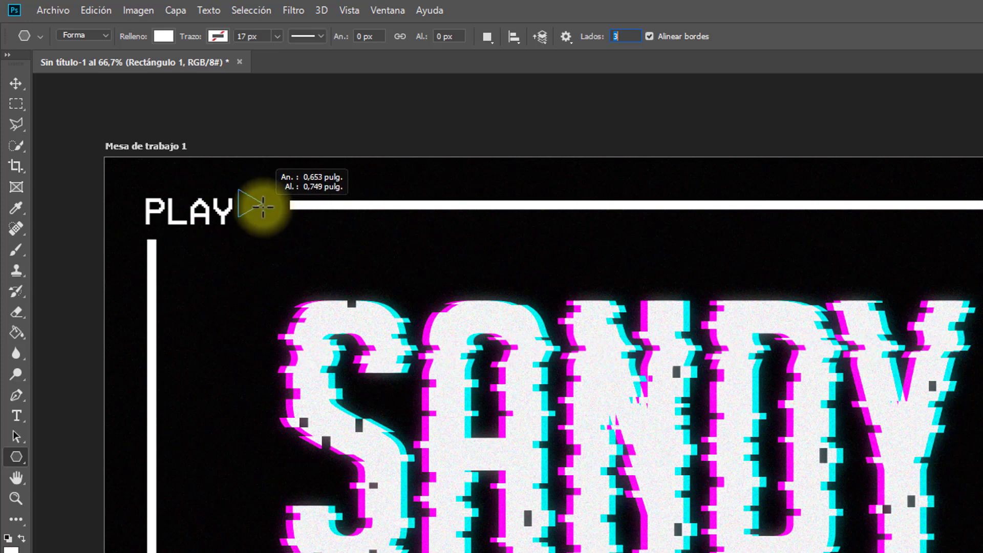
pyautogui.moveTo(263, 208); pyautogui.dragTo(248, 206)
pyautogui.click(16, 83)
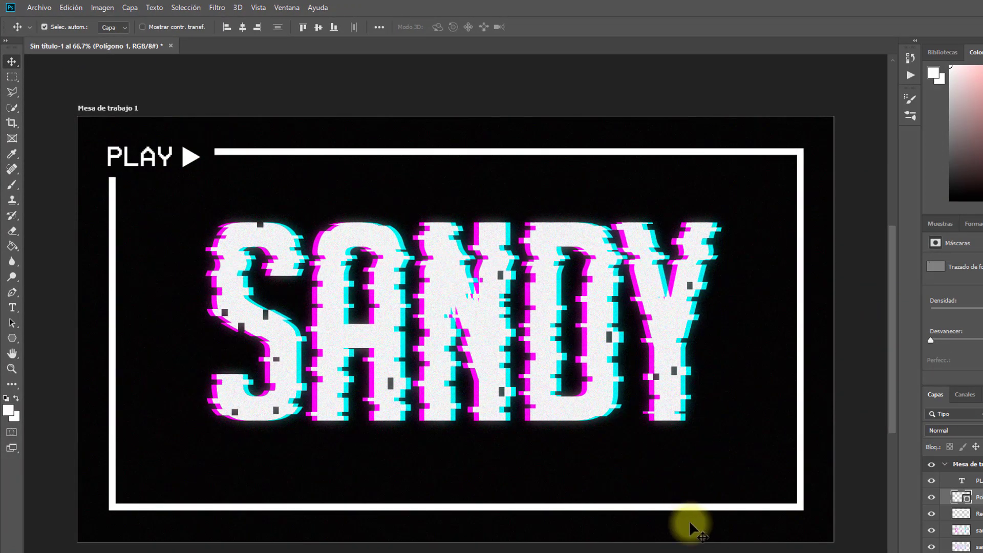
# - Type 'AM 08:30 24 AGO 1994' in the frame's lower-right corner
pyautogui.click(13, 307)
pyautogui.click(689, 468)
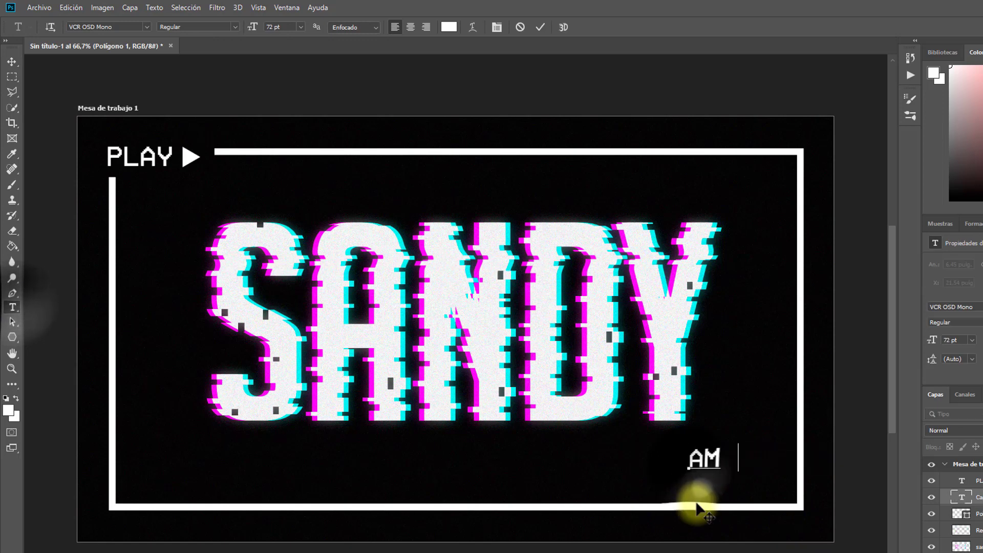
pyautogui.write('AM 08:30 24 AGO 1994')
pyautogui.hotkey('ctrl', 'Return')
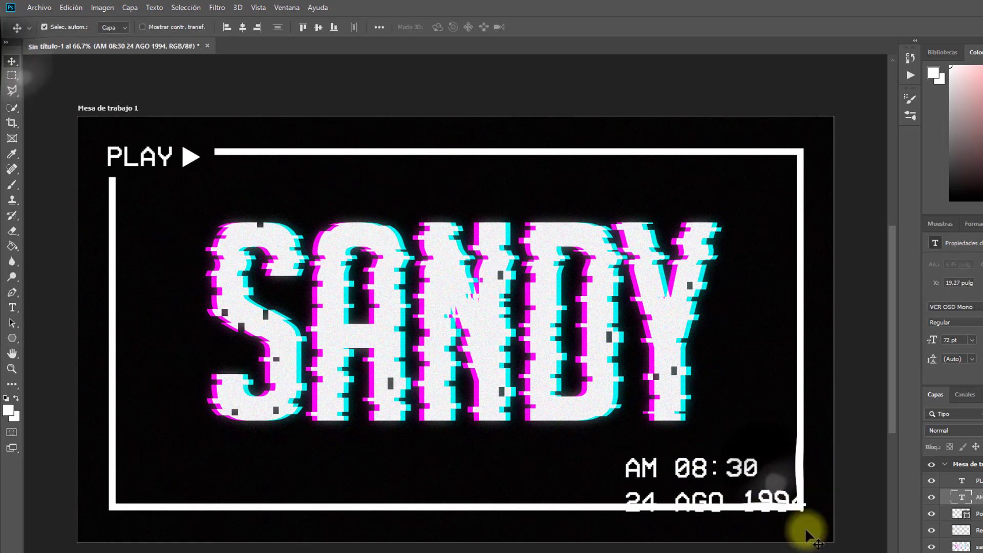
# - Clear the frame line behind the date with a rectangular selection
pyautogui.press('m')
pyautogui.moveTo(818, 530); pyautogui.dragTo(617, 480)
pyautogui.hotkey('alt', '[')
pyautogui.press('Delete')
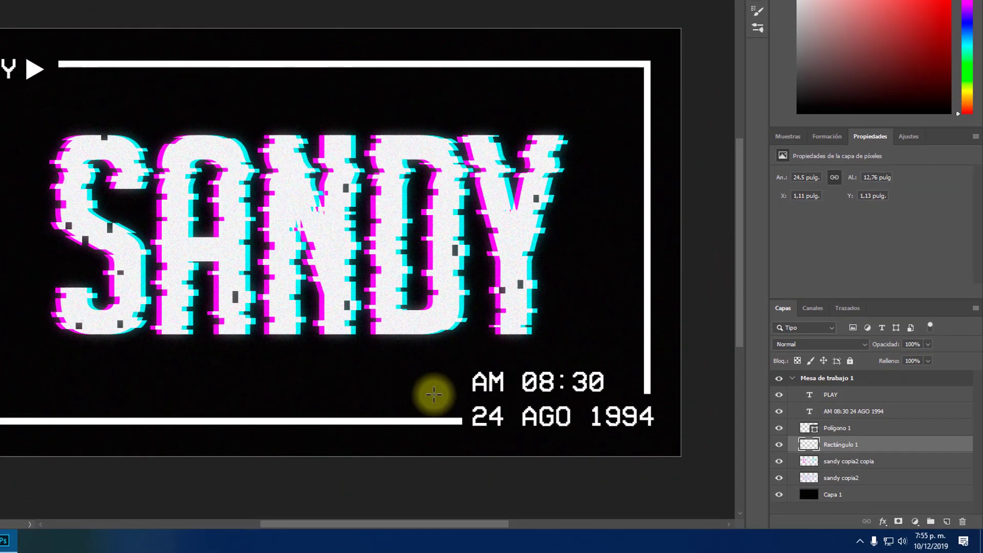
# - Rasterize the timestamp and PLAY text layers
pyautogui.click(840, 428)
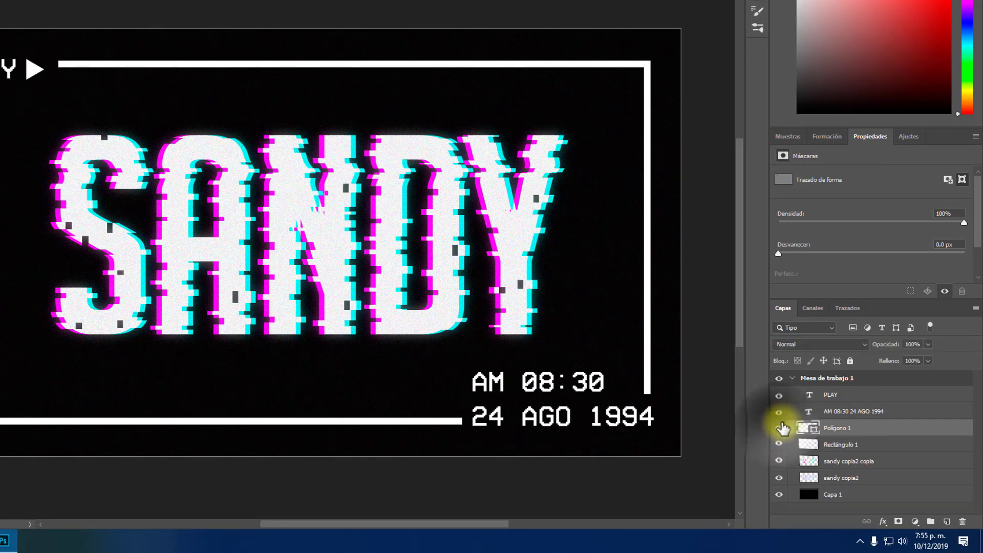
pyautogui.click(779, 411)
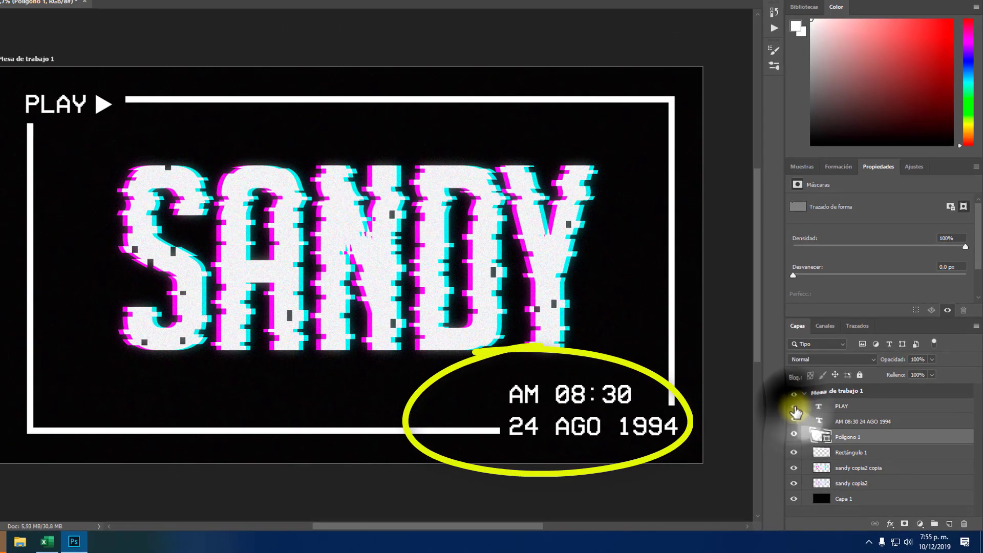
pyautogui.click(794, 410)
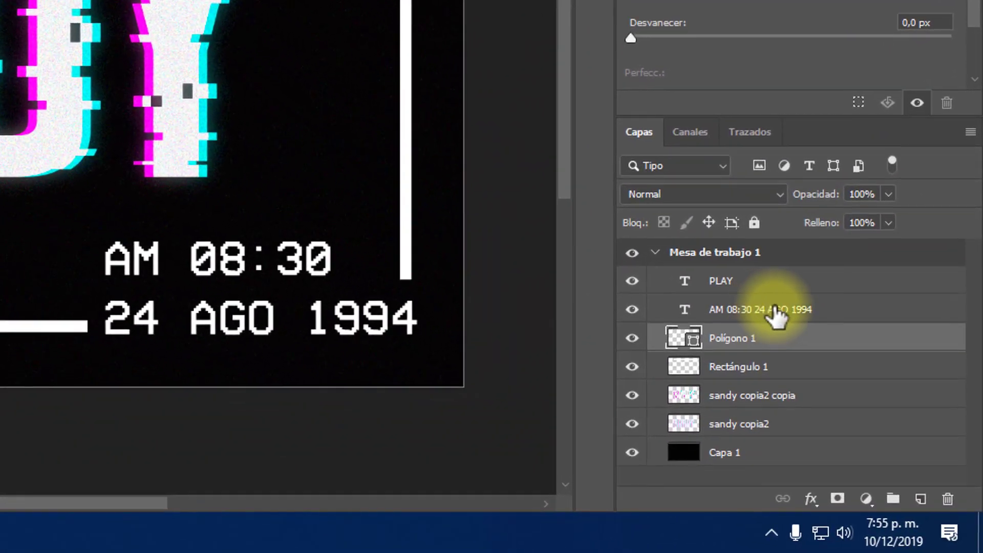
pyautogui.click(763, 310)
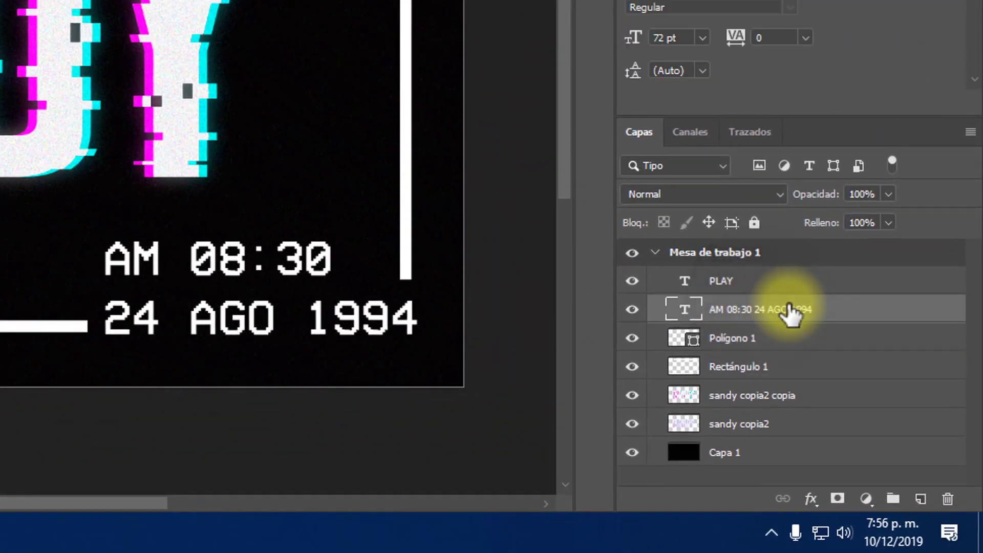
pyautogui.rightClick(822, 312)
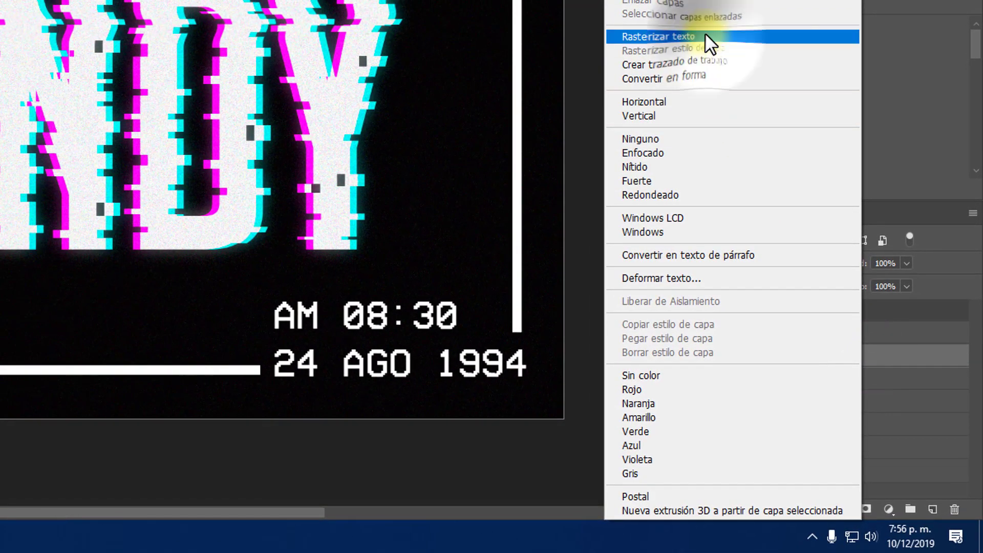
pyautogui.click(705, 35)
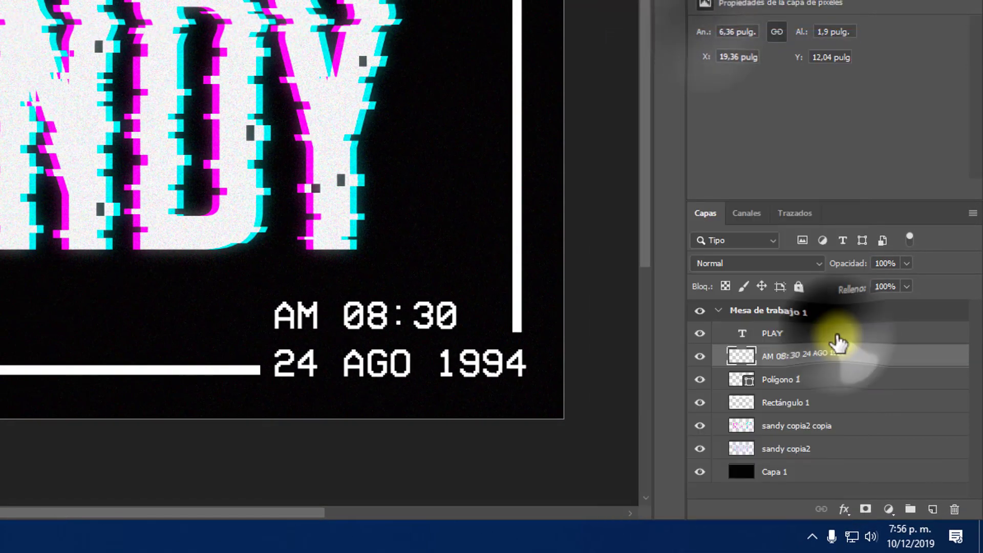
pyautogui.click(862, 338)
pyautogui.rightClick(860, 336)
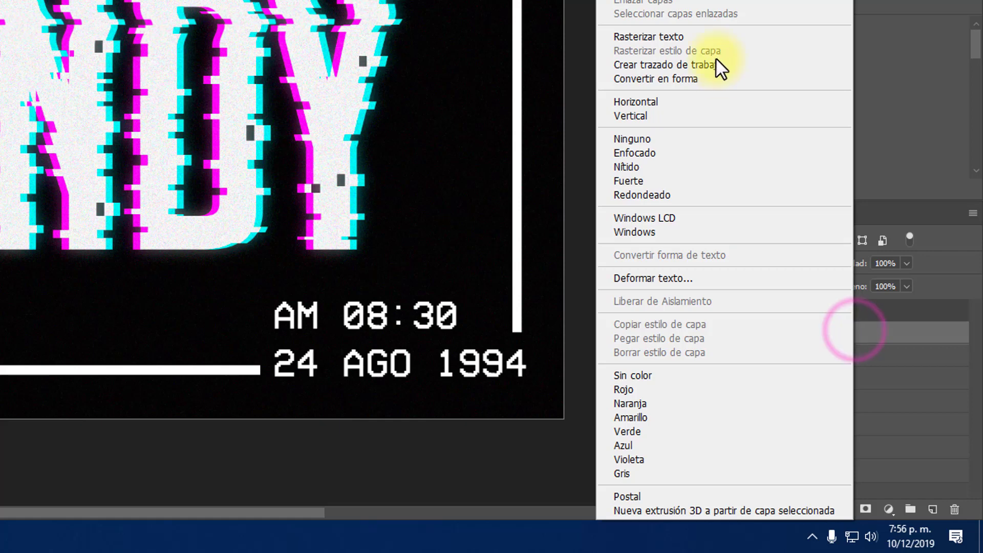
pyautogui.click(706, 36)
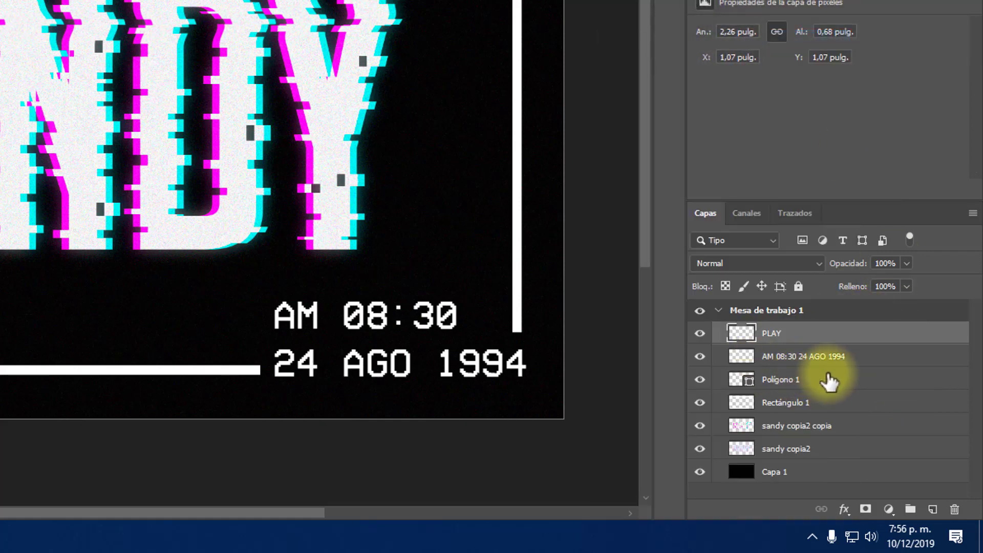
# - Merge PLAY, the timestamp and Polígono 1 into one PLAY layer
pyautogui.keyDown('shift'); pyautogui.click(845, 382); pyautogui.keyUp('shift')
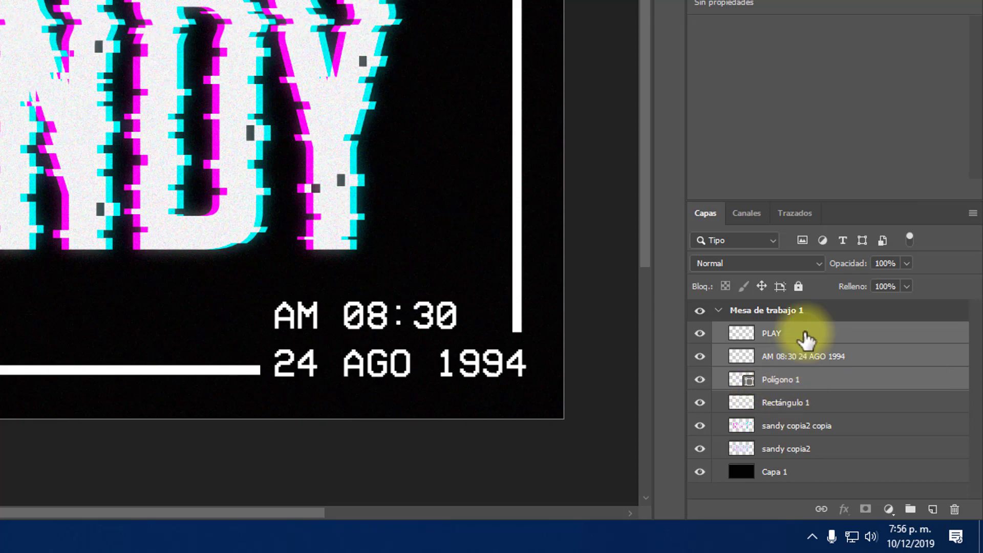
pyautogui.rightClick(854, 339)
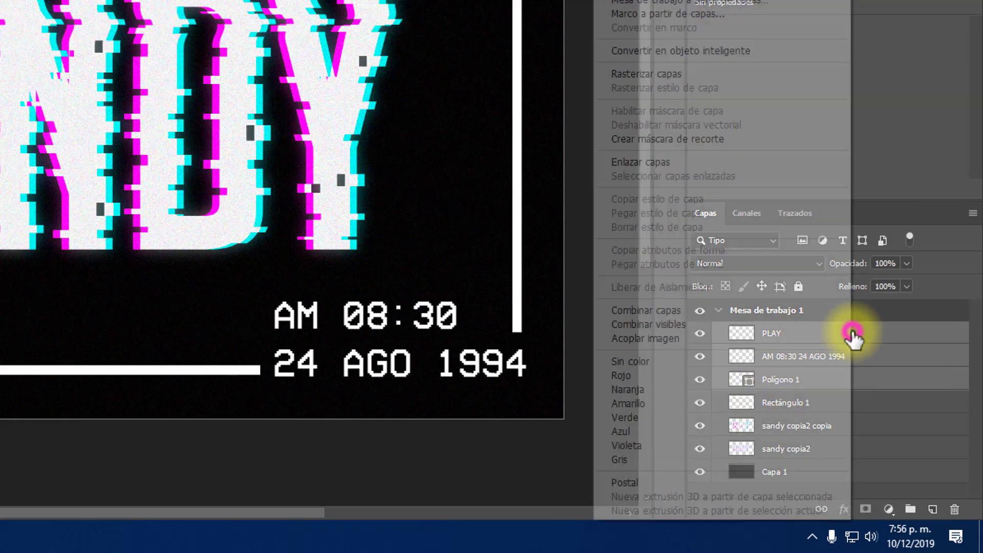
pyautogui.click(772, 314)
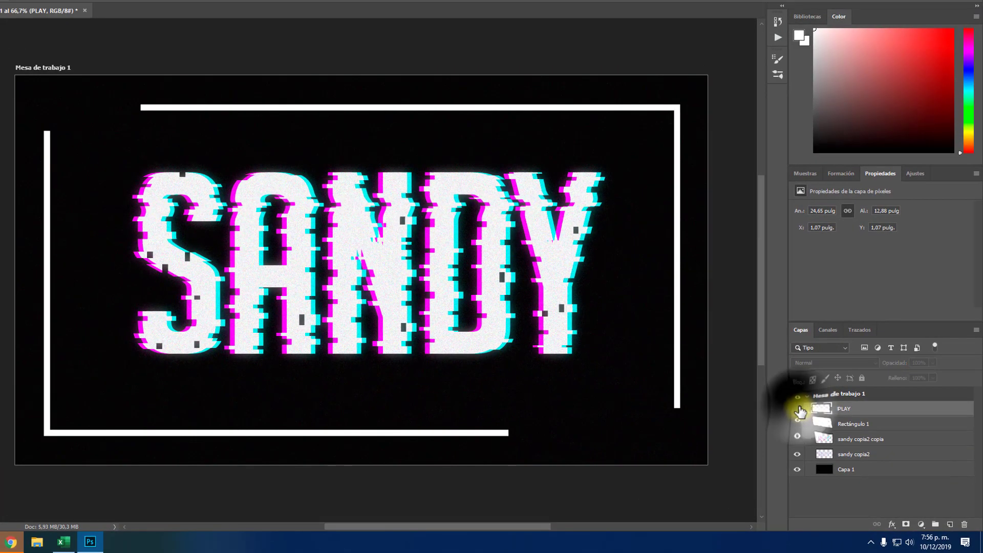
# - Unhide the PLAY layer, duplicate it twice with Ctrl+J, and select PLAY copia
pyautogui.click(799, 409)
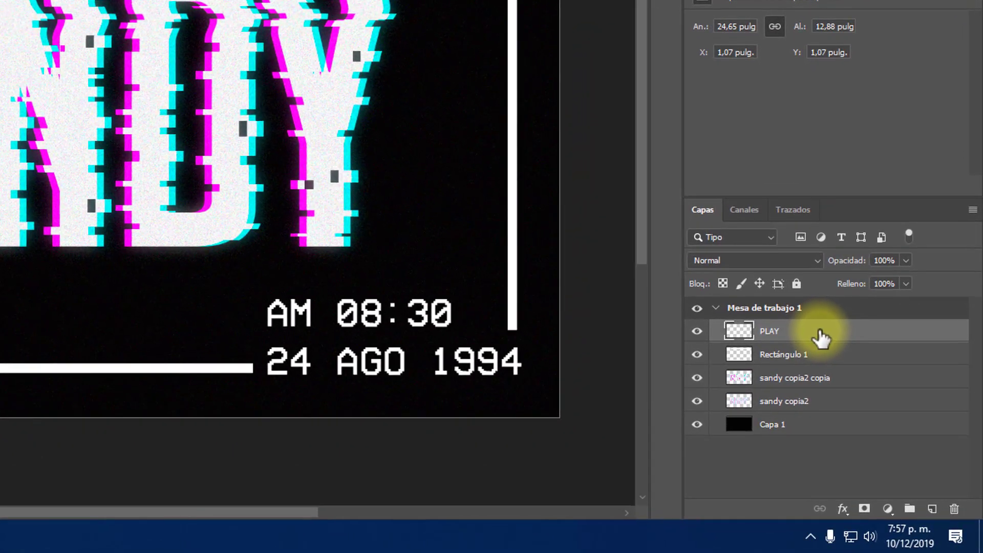
pyautogui.hotkey('ctrl', 'j')
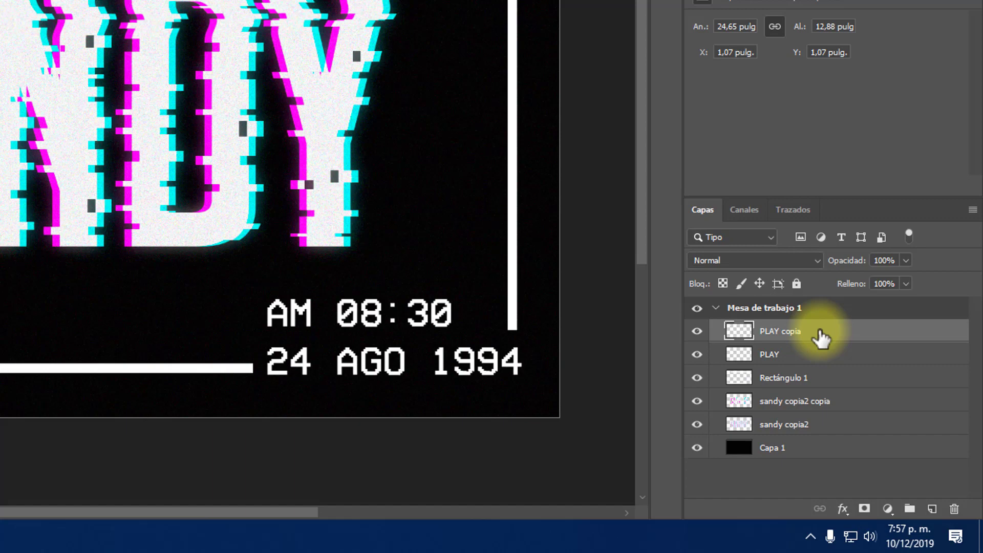
pyautogui.hotkey('ctrl', 'j')
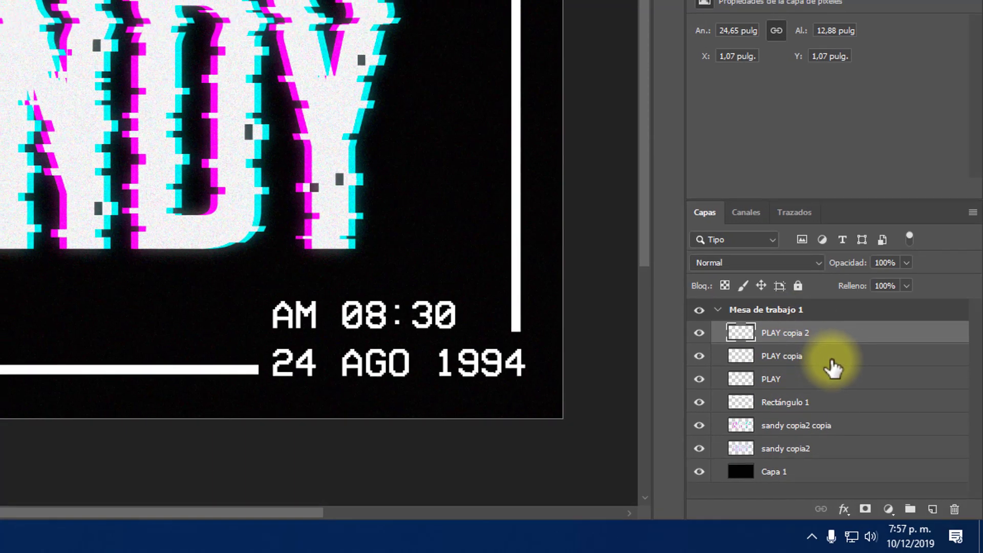
pyautogui.click(832, 359)
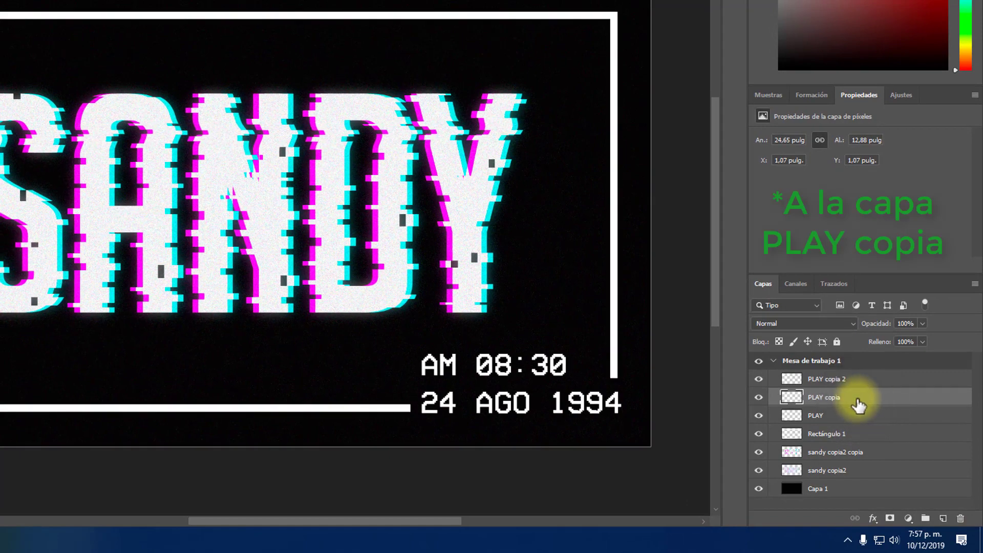
# - Untick the R channel on PLAY copia and nudge it two pixels right
pyautogui.rightClick(861, 404)
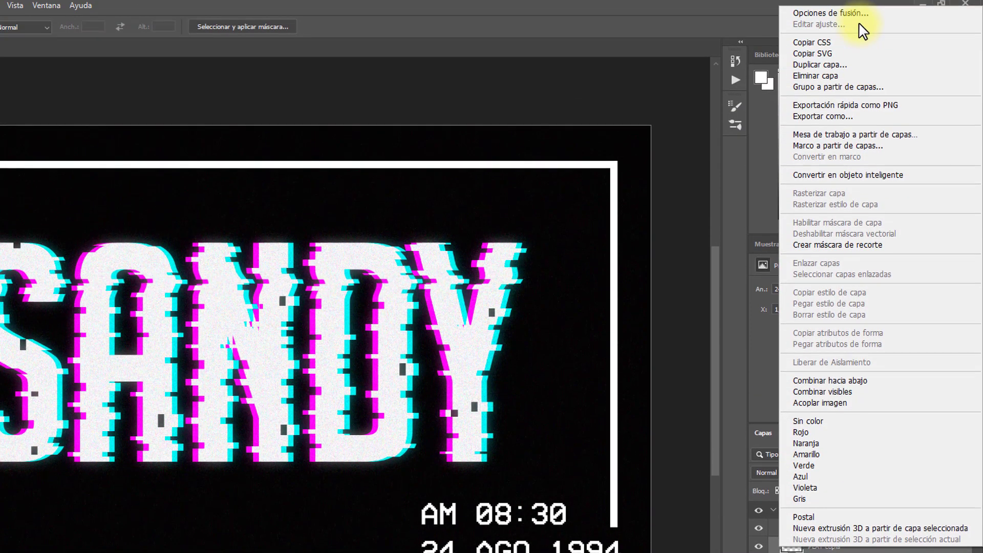
pyautogui.click(861, 17)
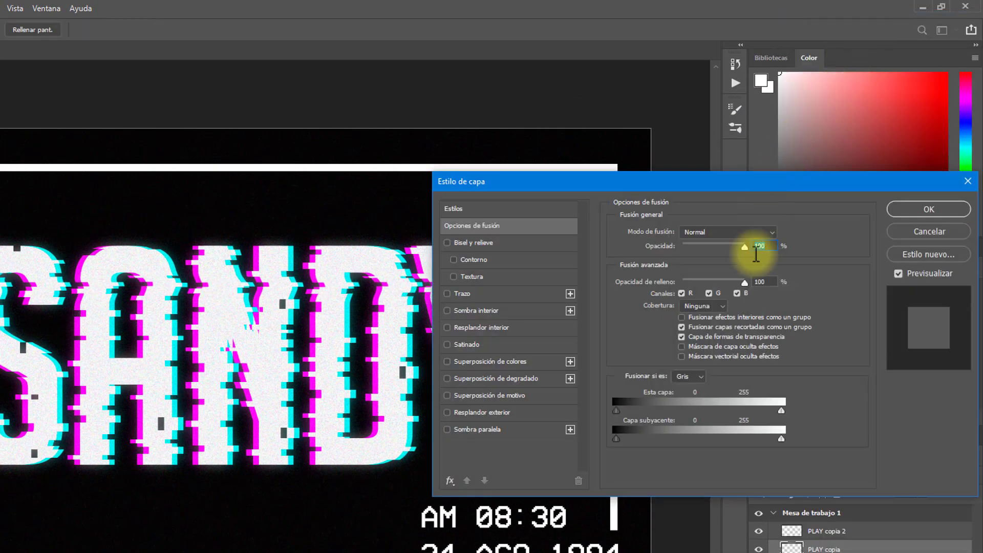
pyautogui.click(681, 293)
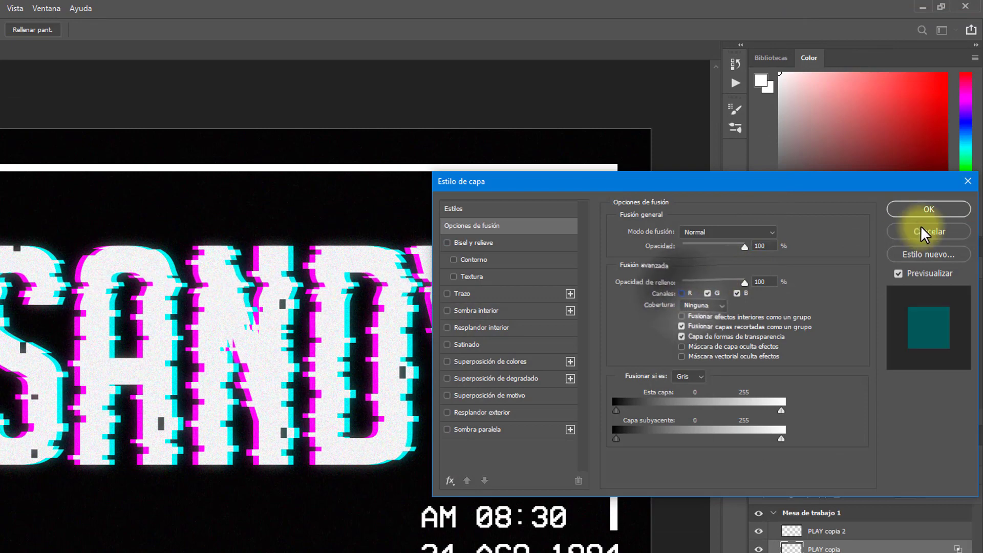
pyautogui.click(927, 210)
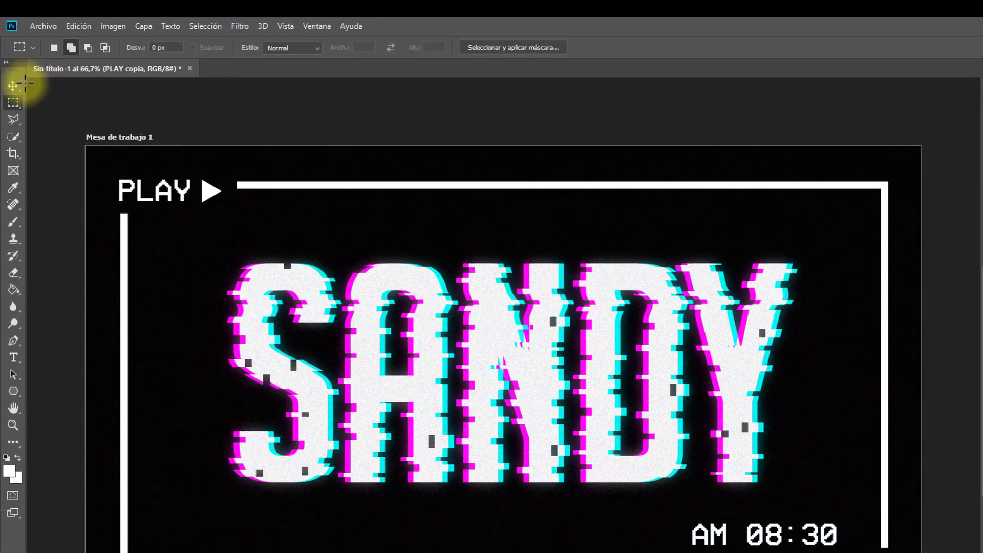
pyautogui.click(14, 85)
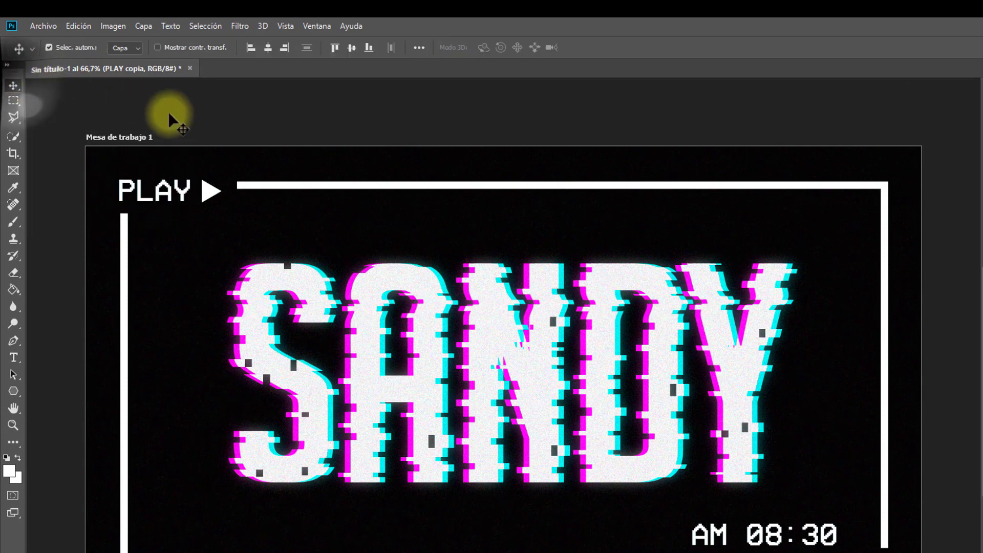
pyautogui.press('Right')
pyautogui.press('Right')
pyautogui.press('Right')
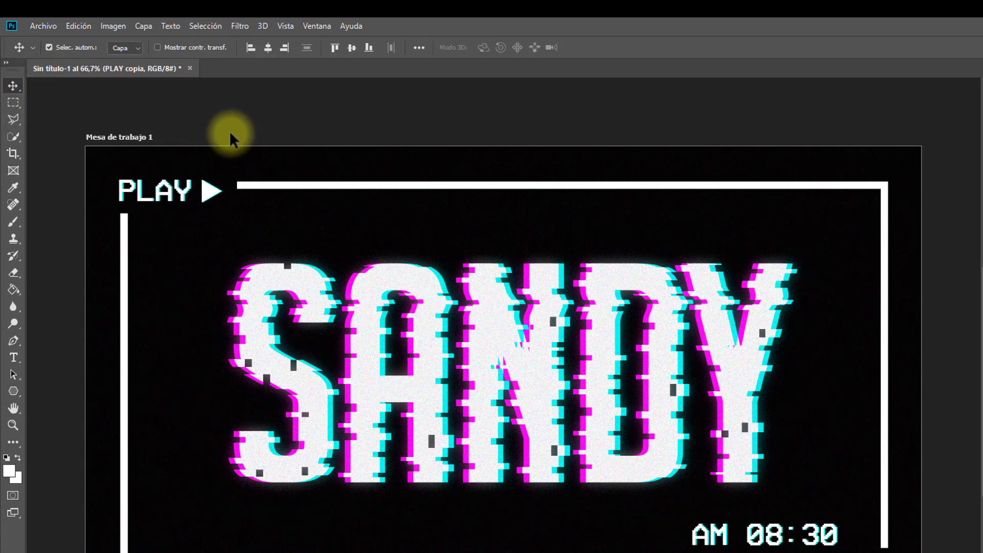
pyautogui.press('Right')
pyautogui.press('Right')
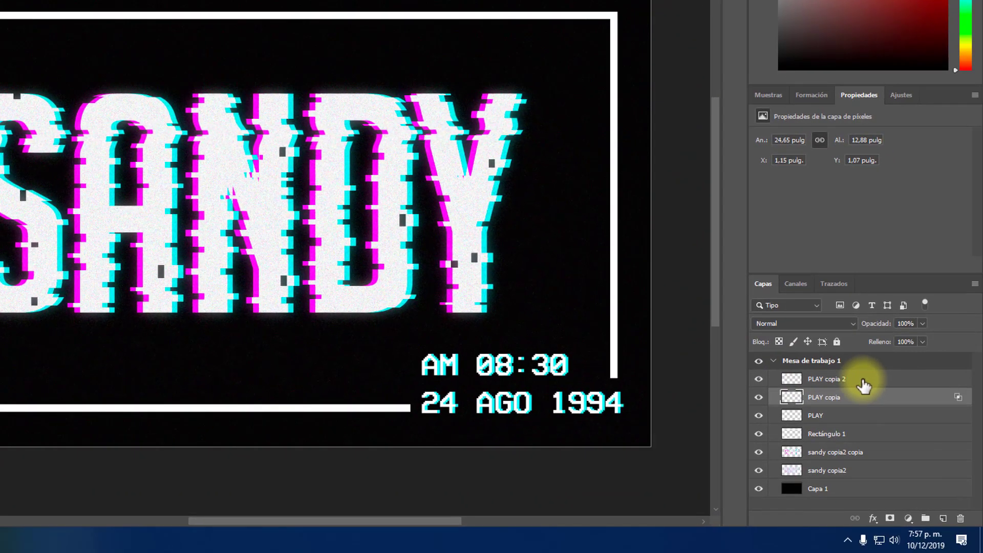
# - Untick the G channel in PLAY copia 2's blending options
pyautogui.rightClick(864, 386)
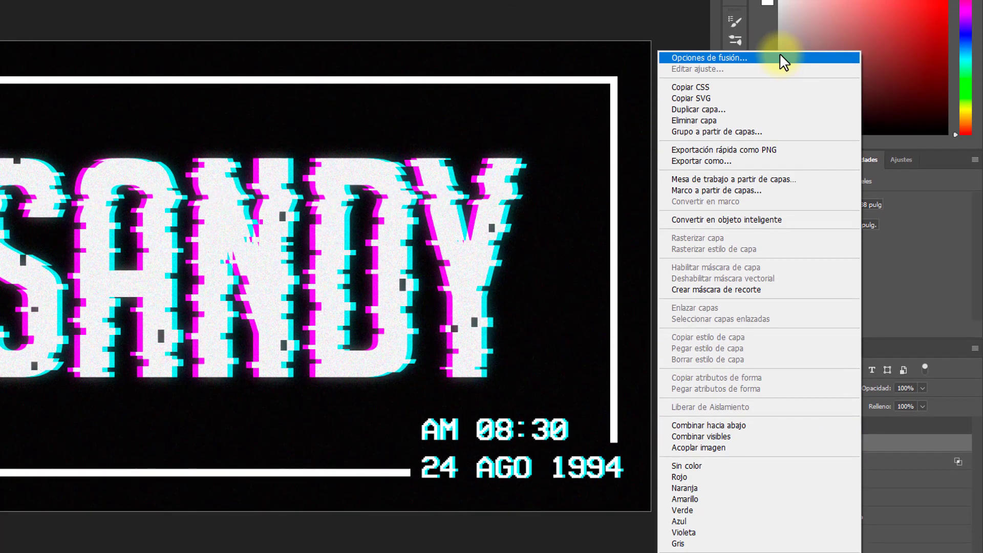
pyautogui.click(781, 56)
pyautogui.click(709, 206)
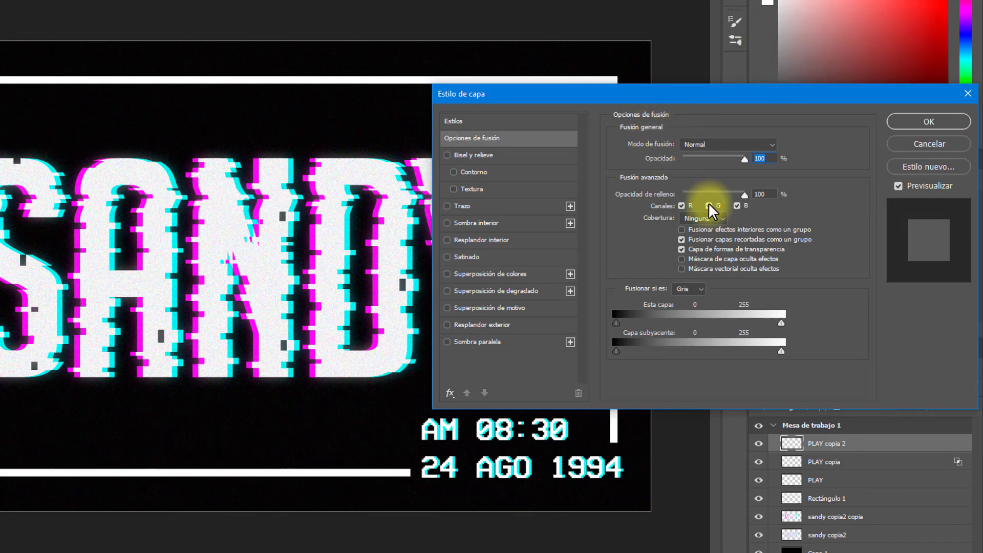
pyautogui.click(905, 123)
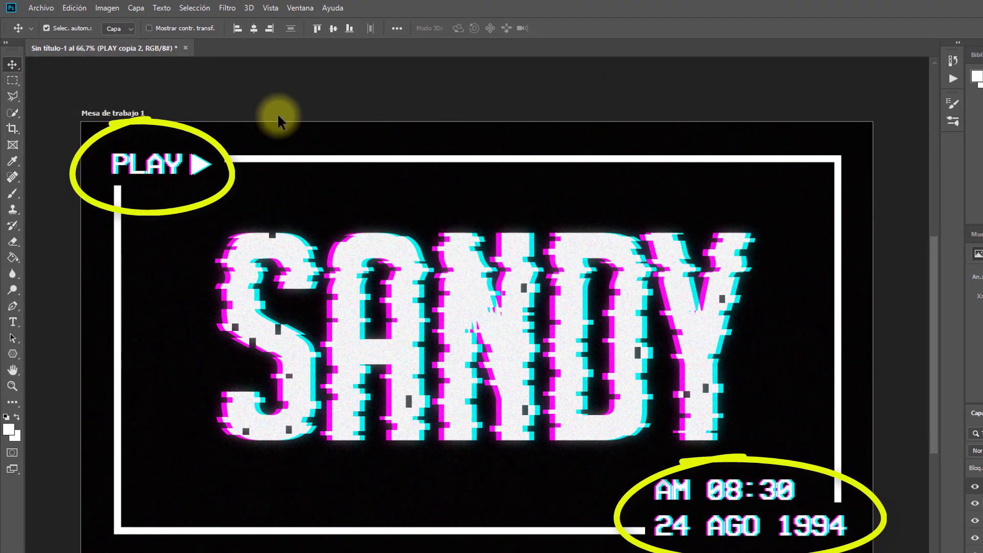